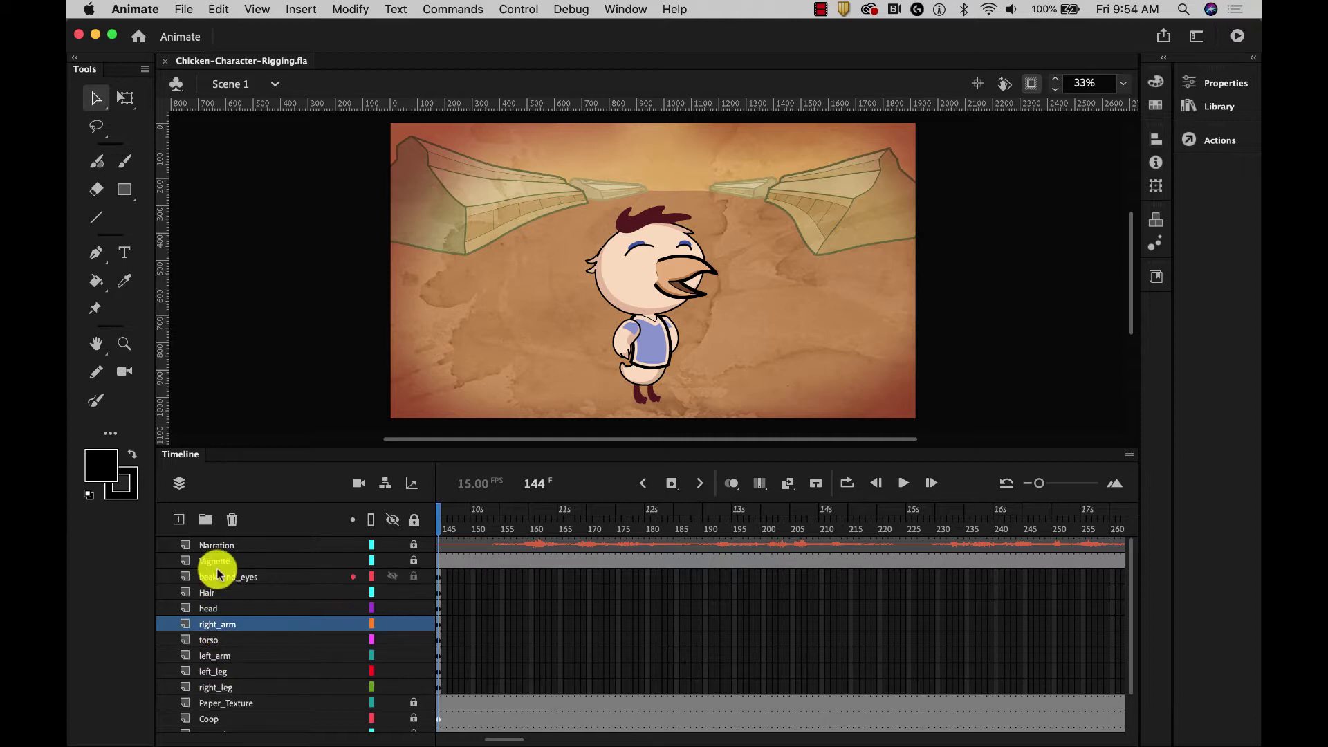
Step: Create a layer folder directly above the beak_and_eyes layer and name it Main Chicken
left_click(215, 577)
left_click(211, 525)
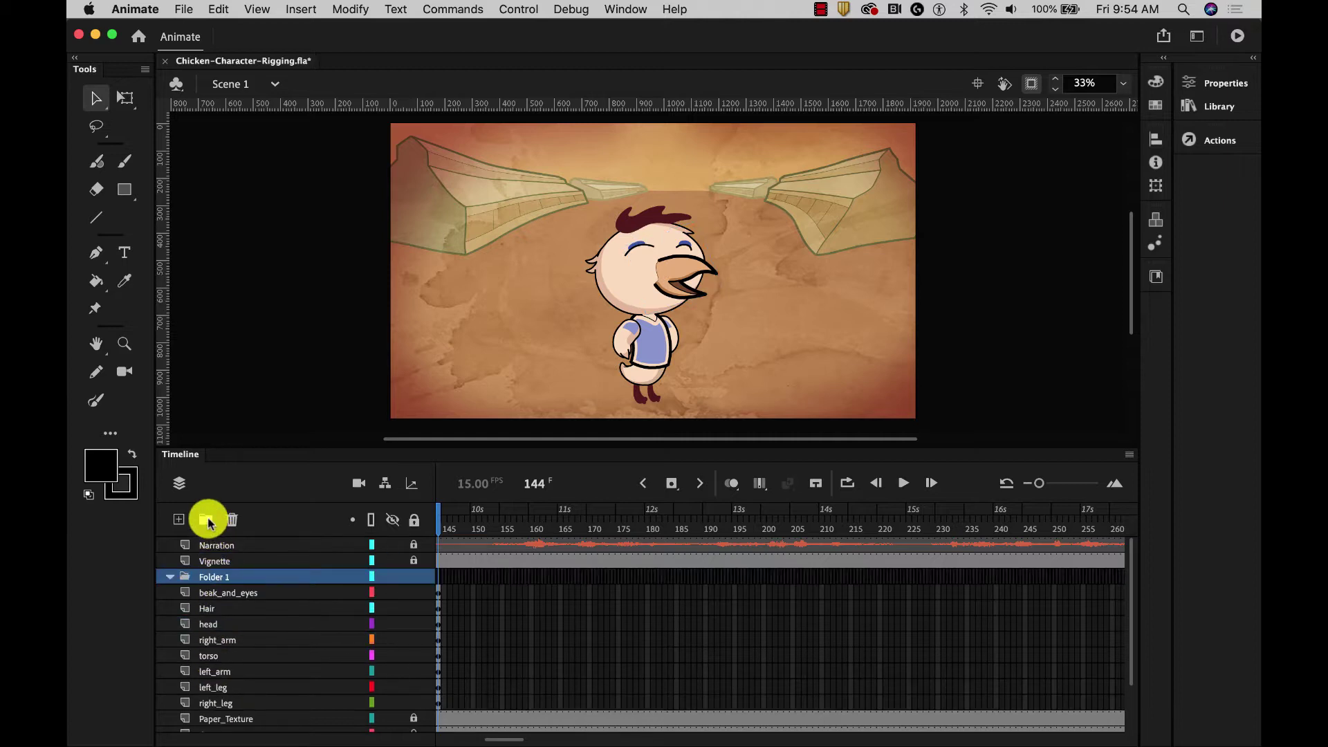
double_click(203, 577)
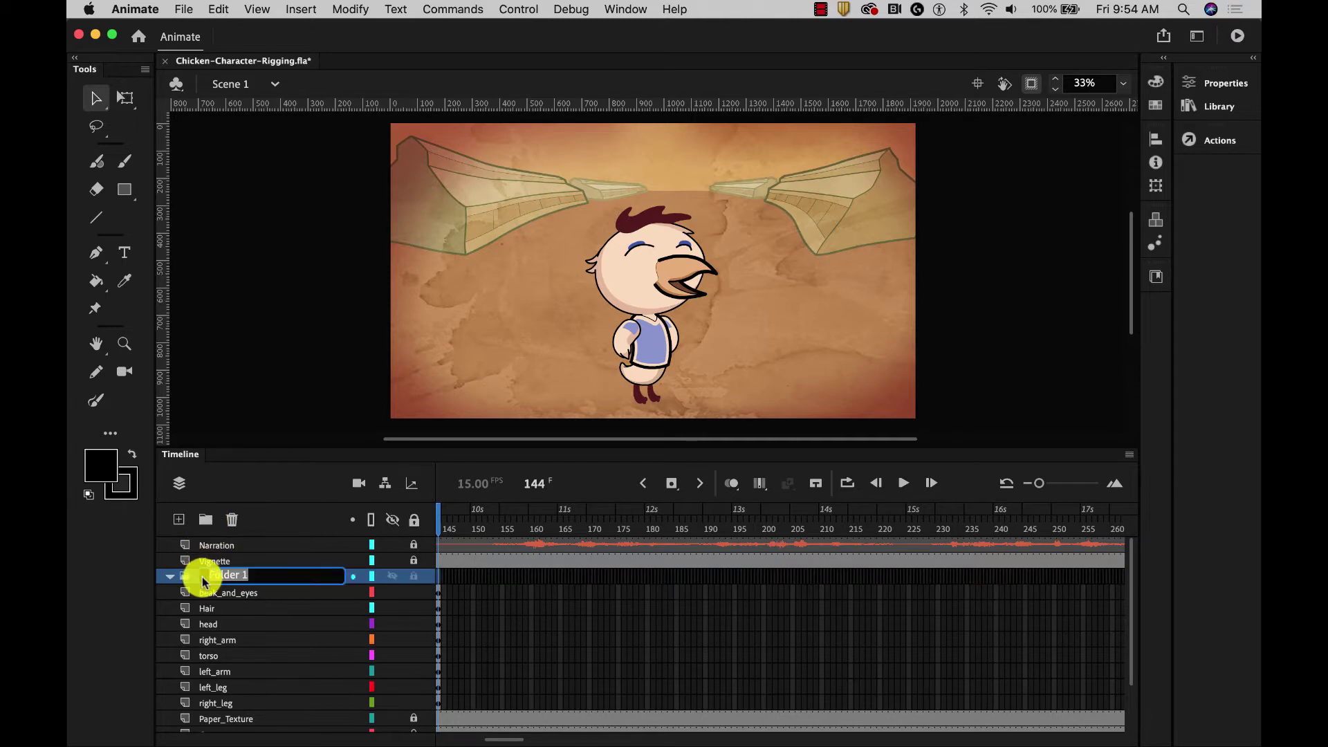
type("M")
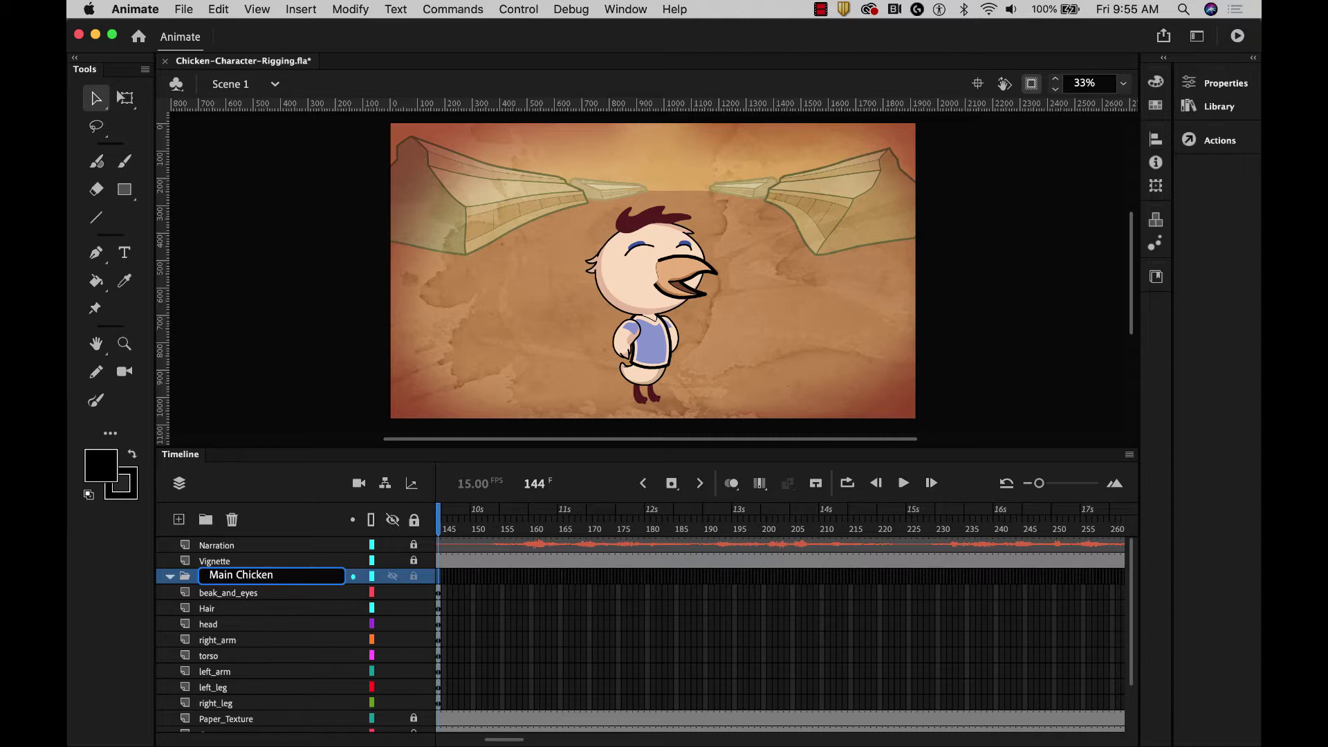
type("ain Chicken")
key("Return")
Step: Move the eight character layers, from beak_and_eyes through right_leg, into the Main Chicken folder
left_click(229, 597)
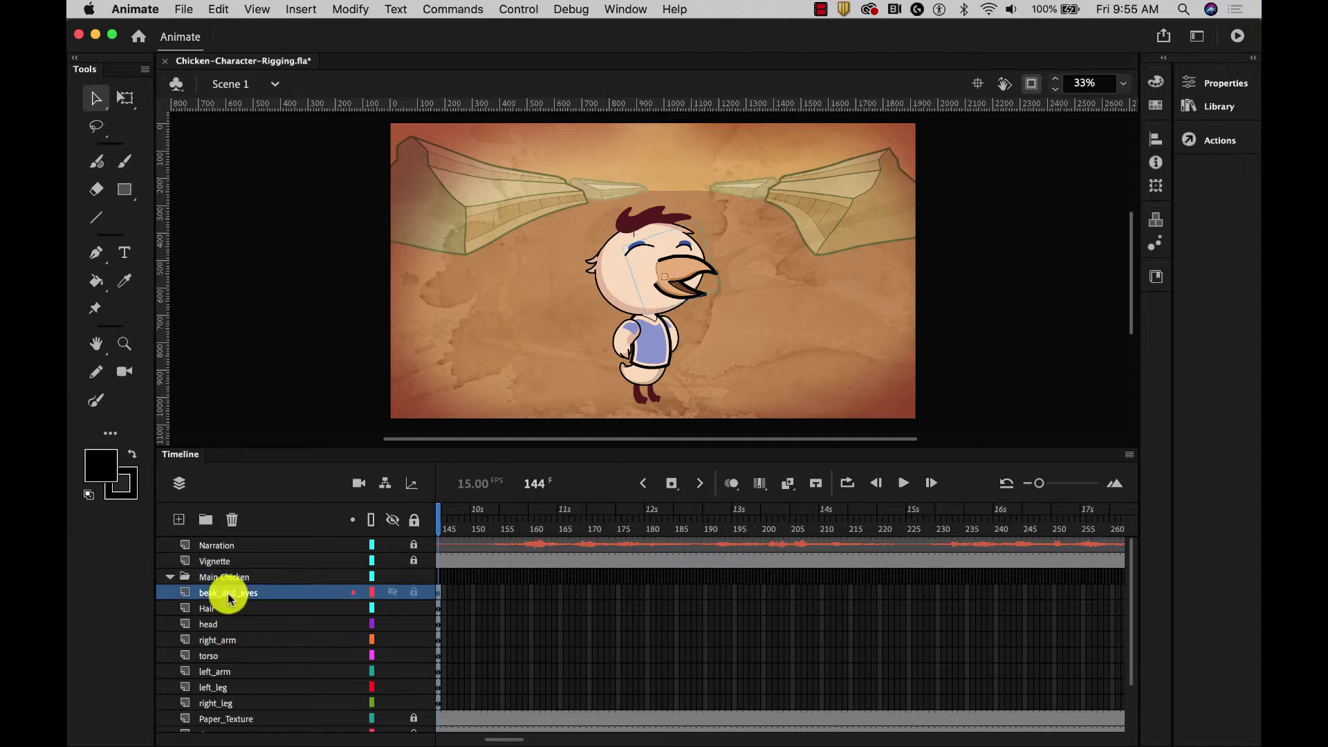
left_click(229, 703, "shift")
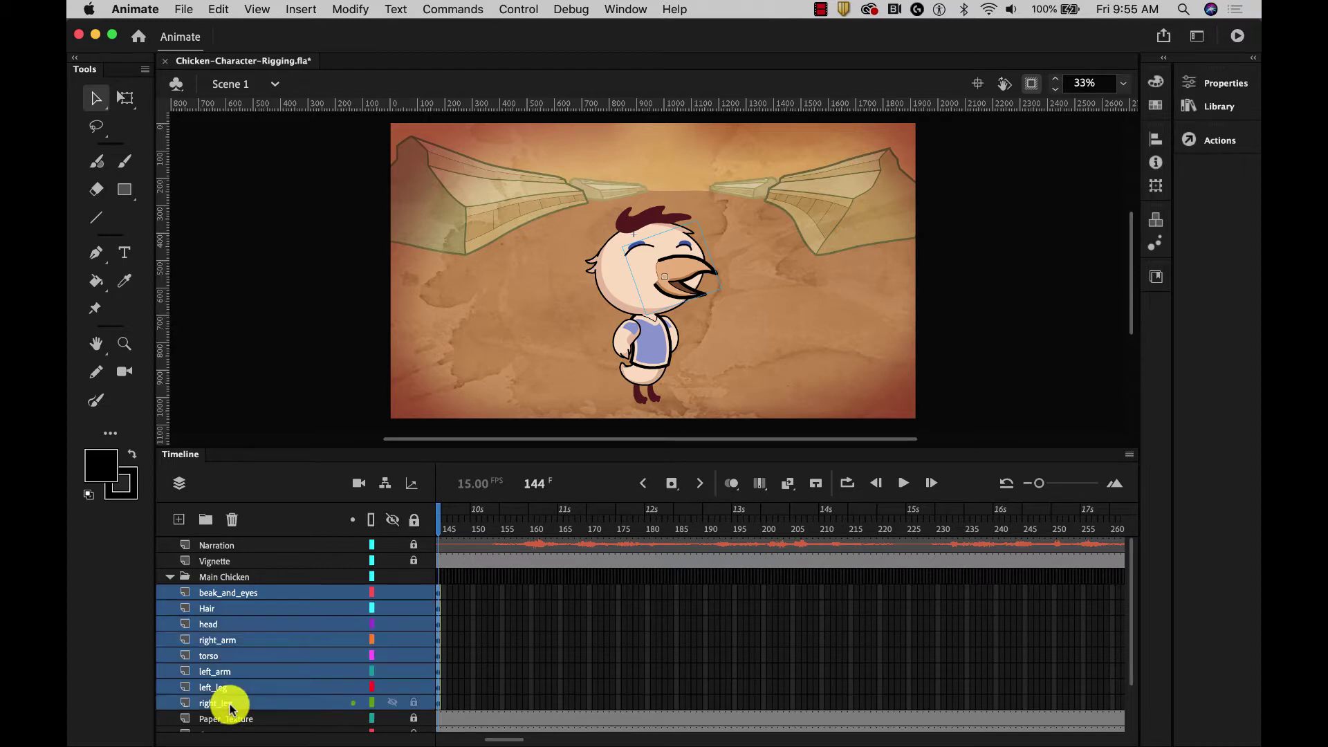
mouse_move(230, 704)
left_mouse_down()
mouse_move(251, 676)
mouse_move(231, 585)
left_mouse_up()
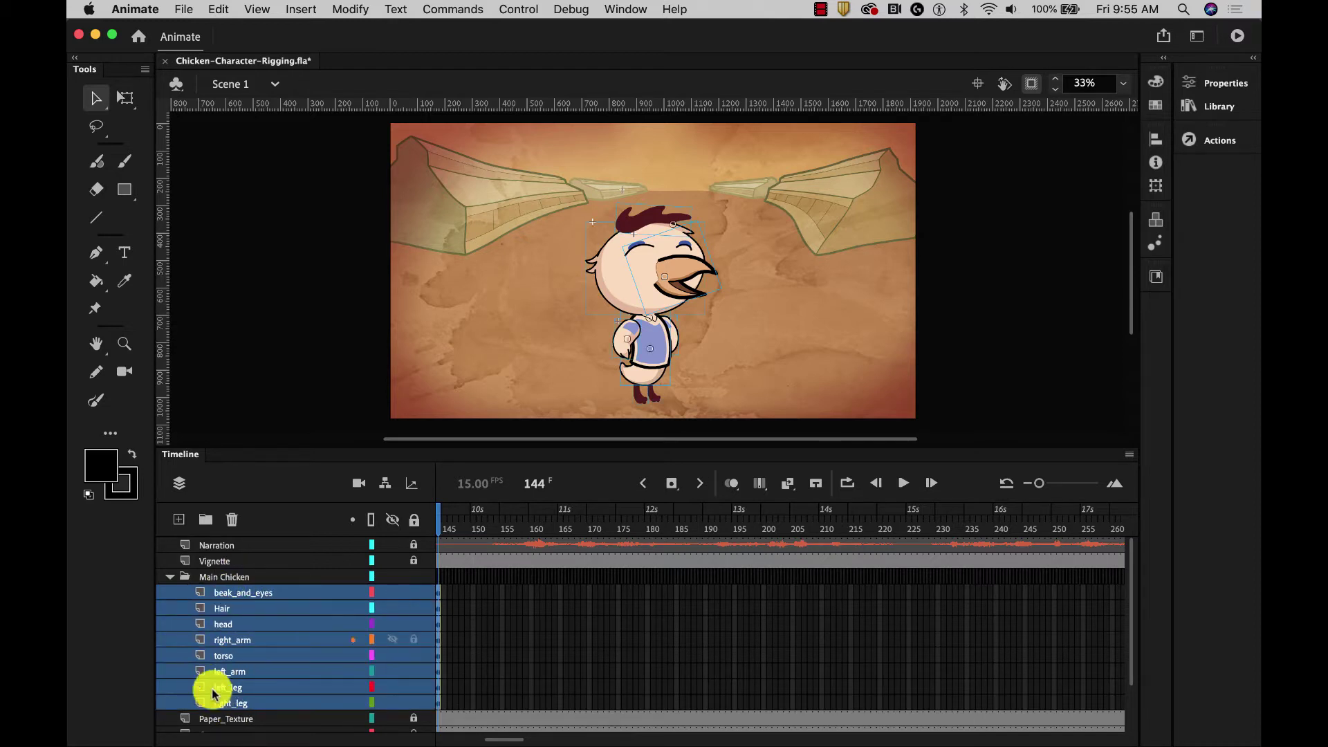
left_click(169, 577)
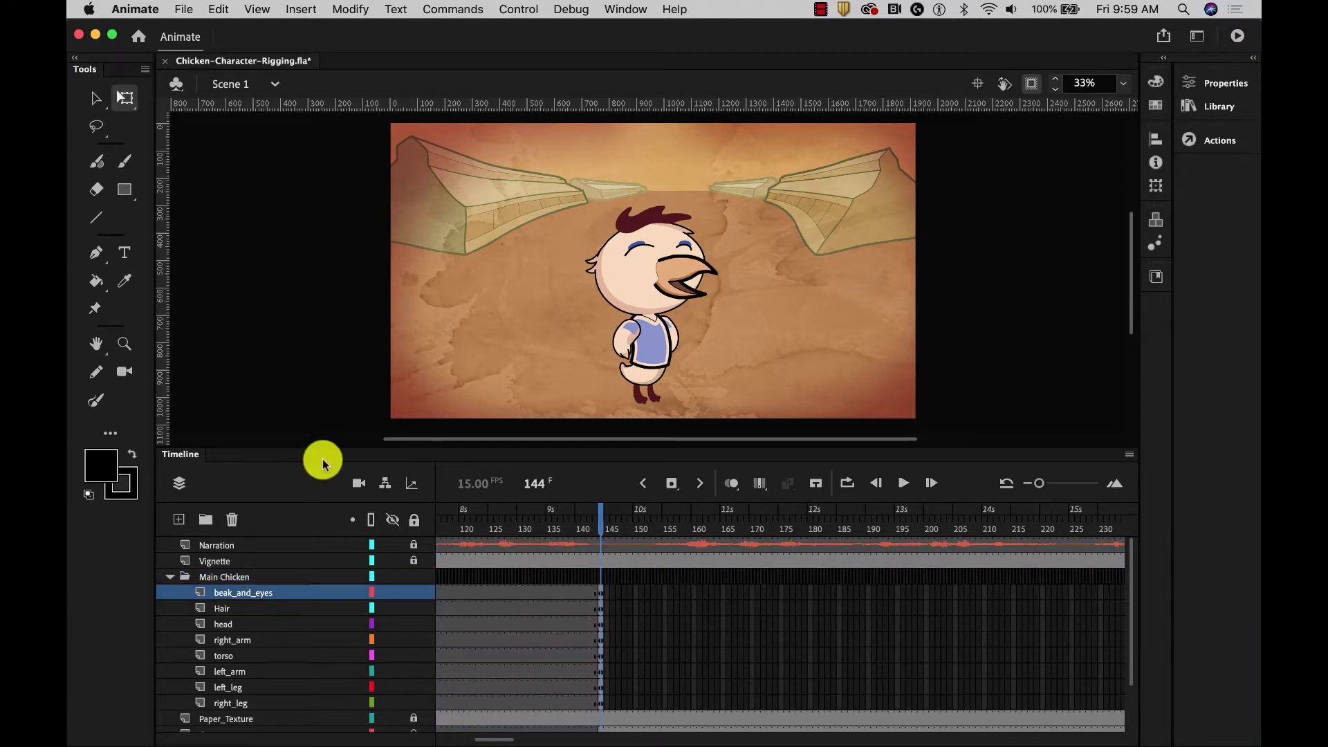
Step: Select the chicken's head, beak and hair one at a time and try rotating the head alone
left_click(624, 277)
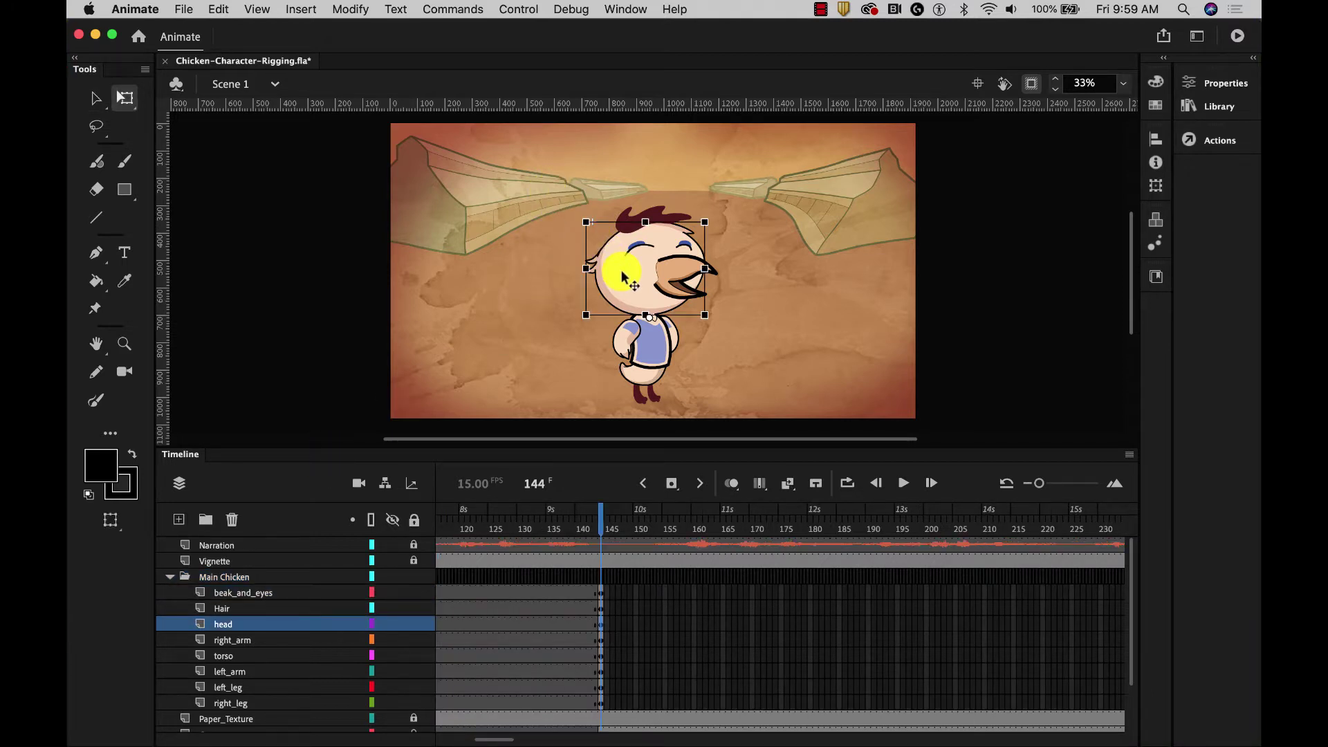
left_click(714, 269)
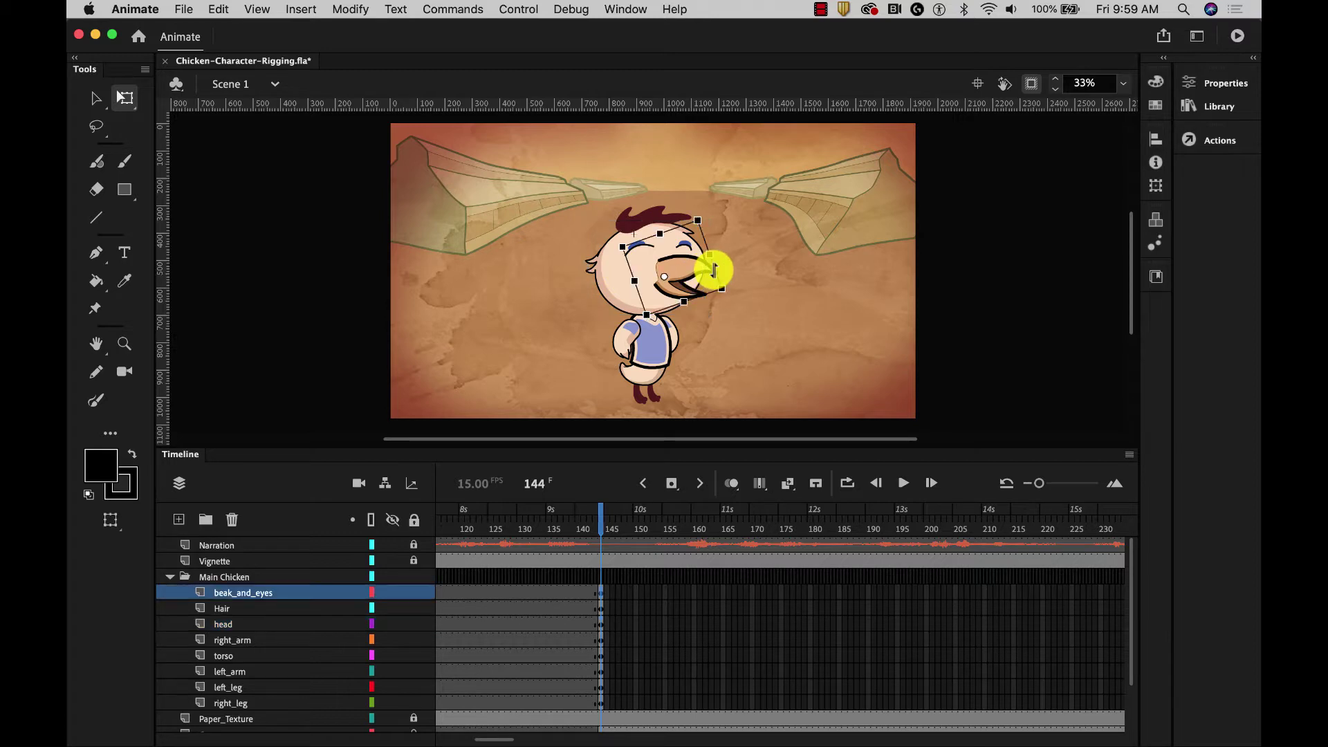
left_click(637, 206)
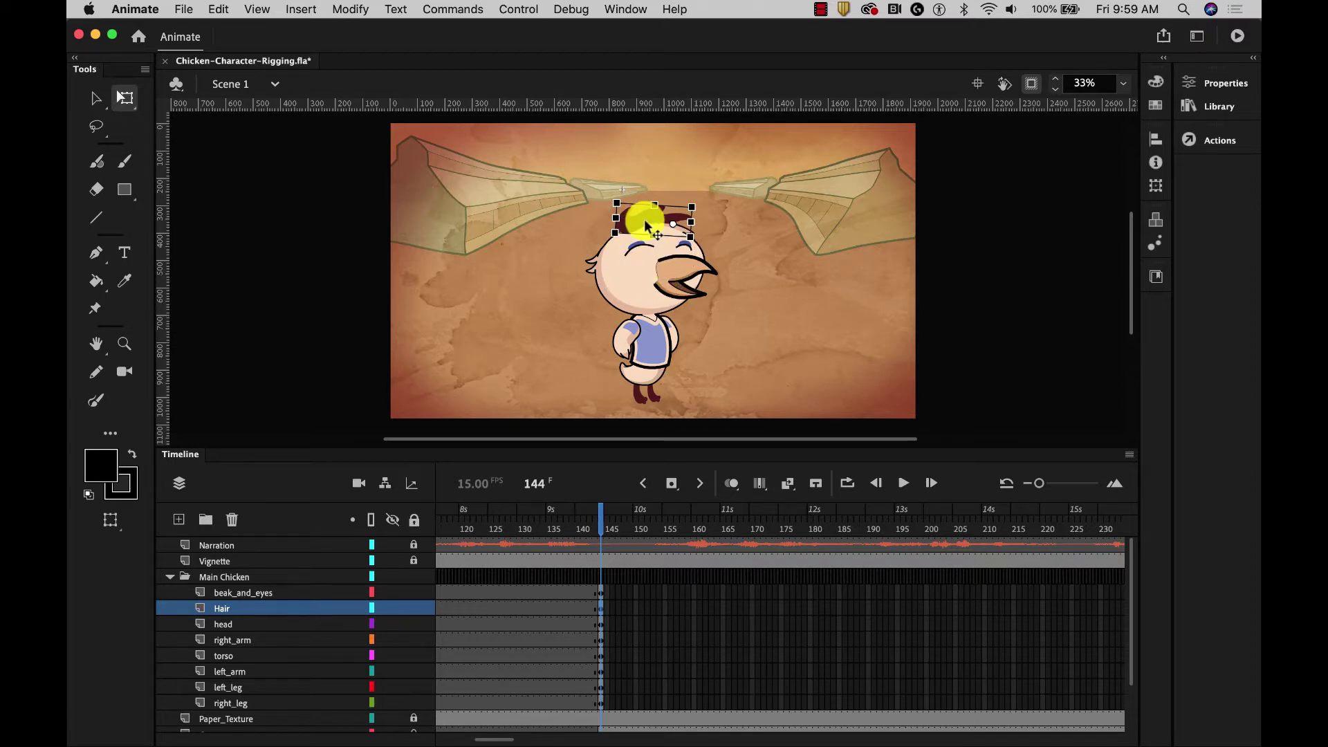
left_click(631, 272)
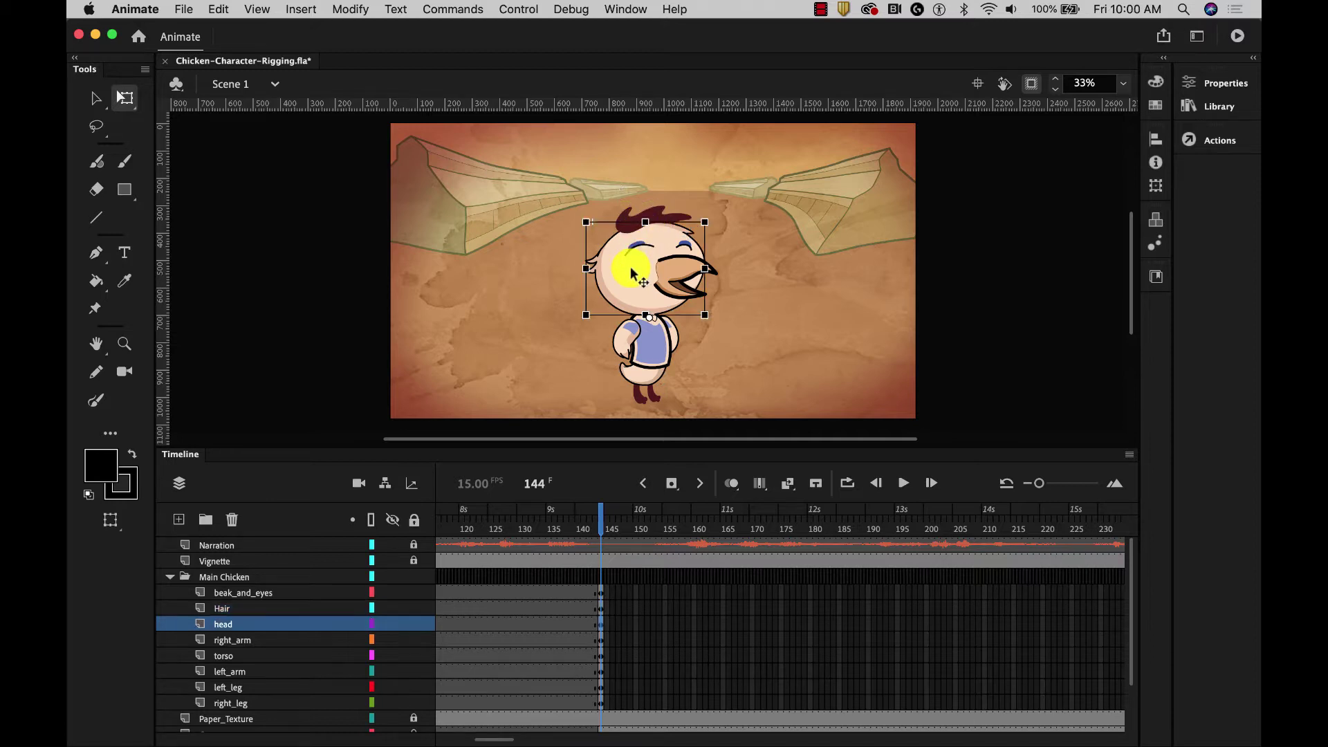
mouse_move(711, 213)
left_mouse_down()
mouse_move(732, 231)
mouse_move(670, 204)
mouse_move(739, 265)
mouse_move(707, 220)
left_mouse_up()
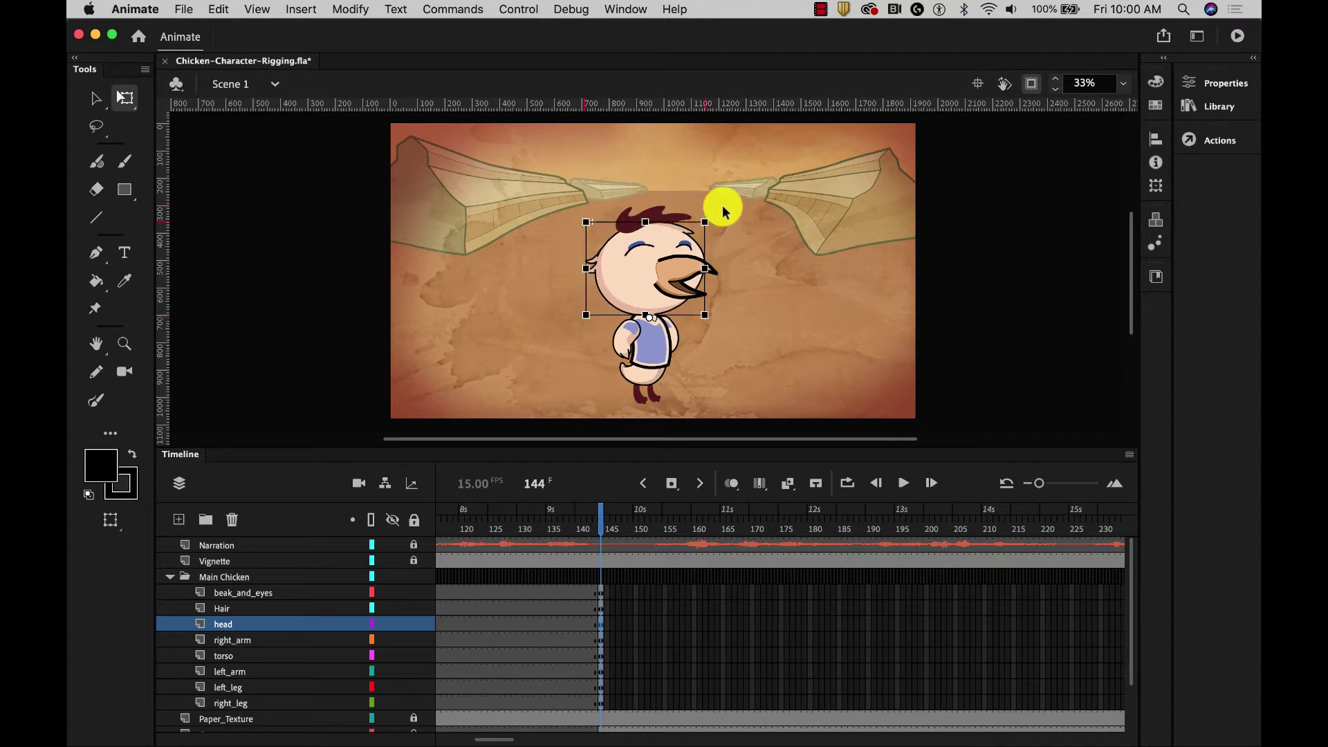
Step: Try rotating the head, hair and beak together, first about their centre and again about a pivot at the neck
left_click(720, 205)
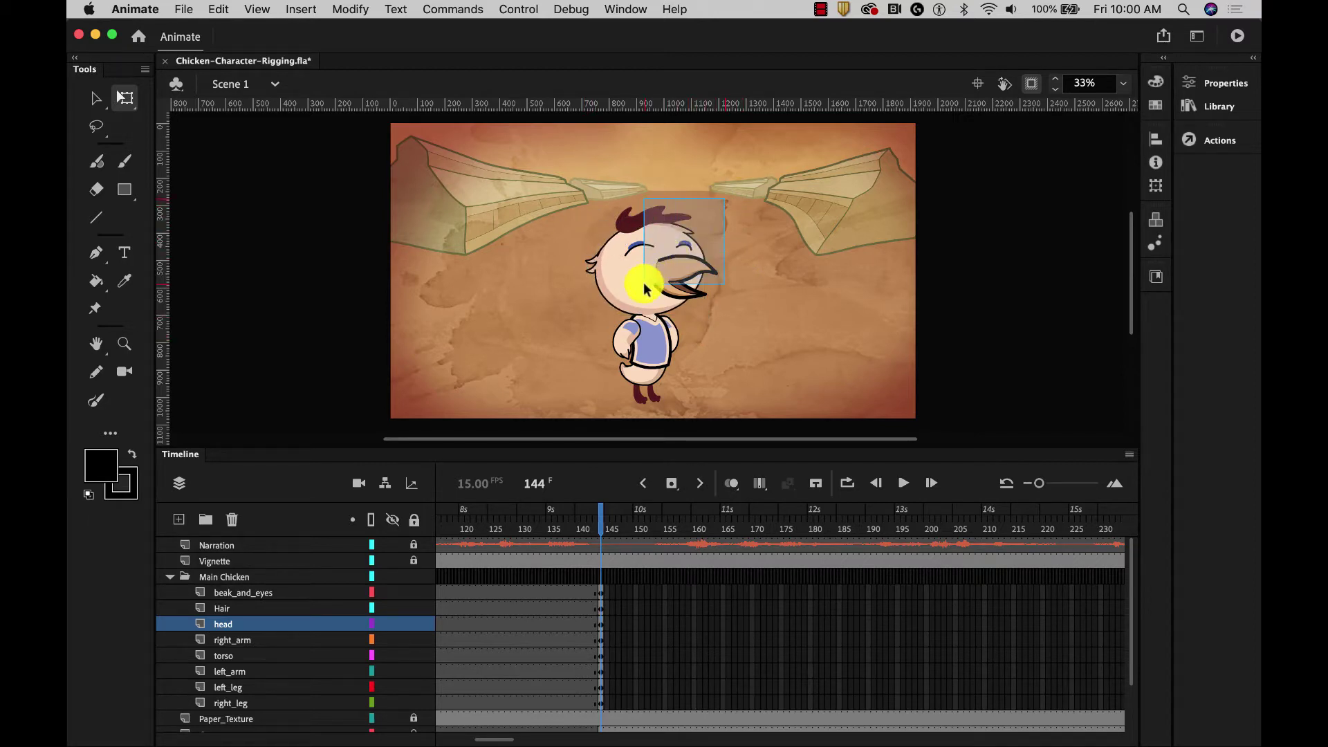
left_click(632, 261)
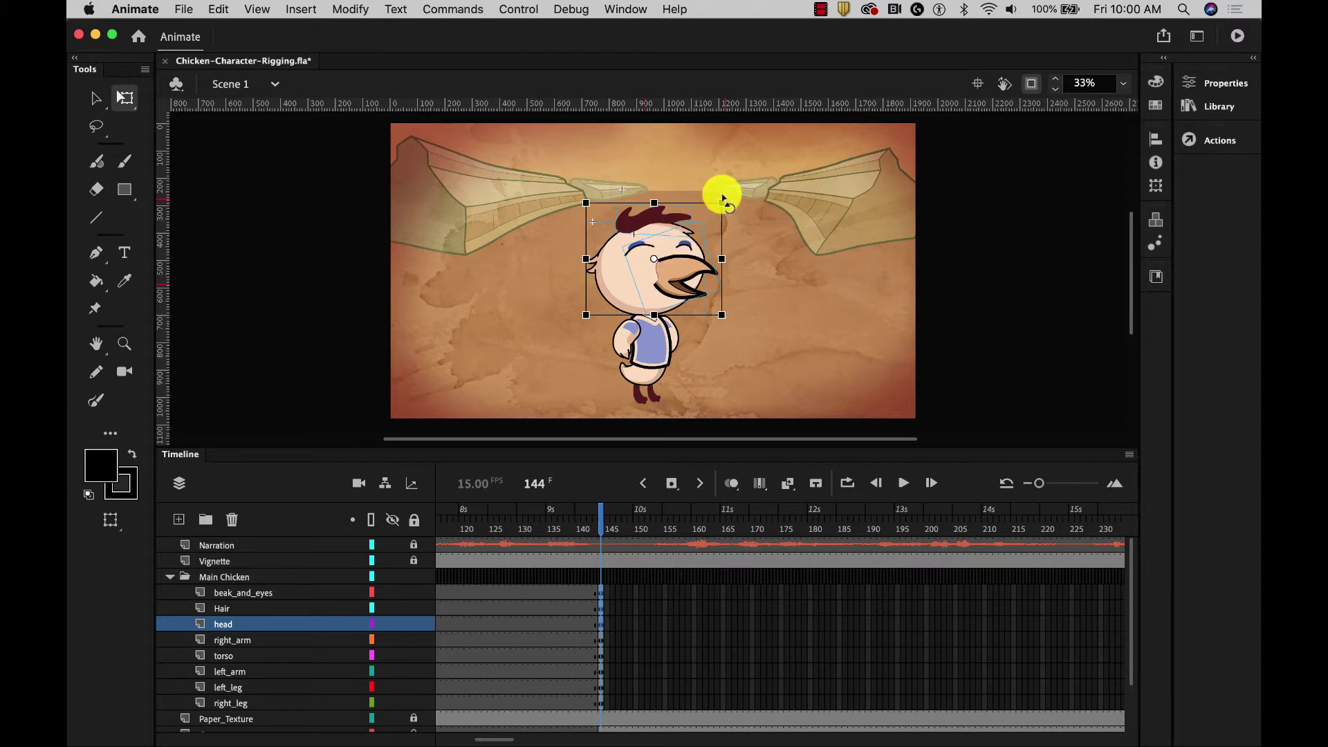
mouse_move(727, 193)
left_mouse_down()
mouse_move(762, 220)
mouse_move(757, 187)
mouse_move(706, 155)
mouse_move(766, 215)
mouse_move(750, 184)
left_mouse_up()
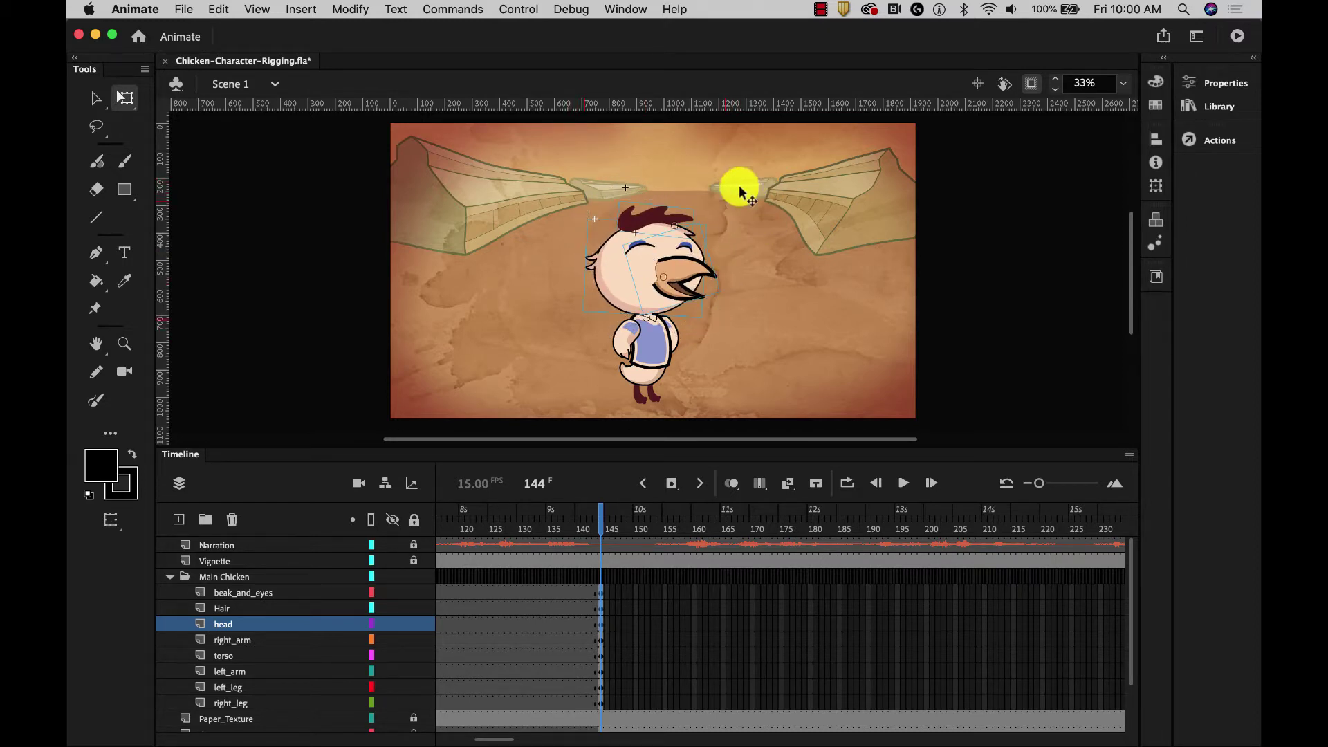
left_click(653, 263)
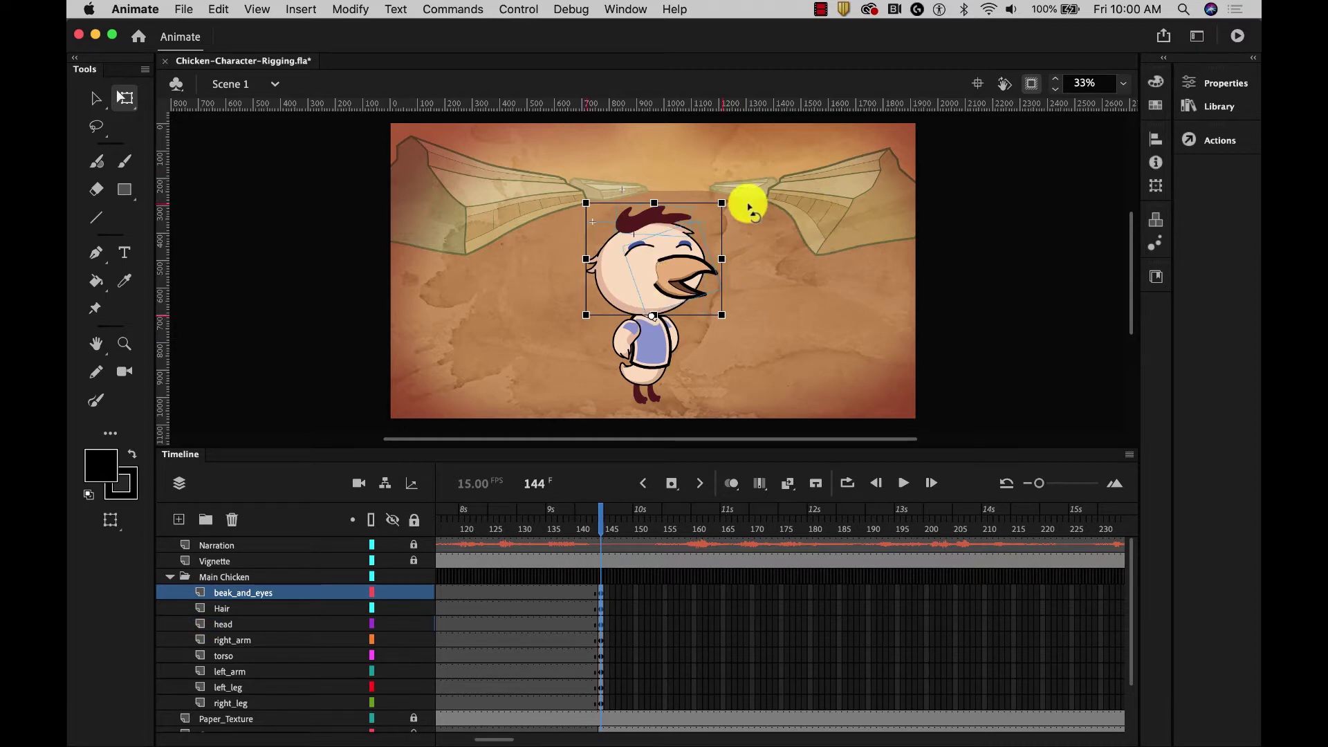
left_click_drag(729, 196, 741, 219)
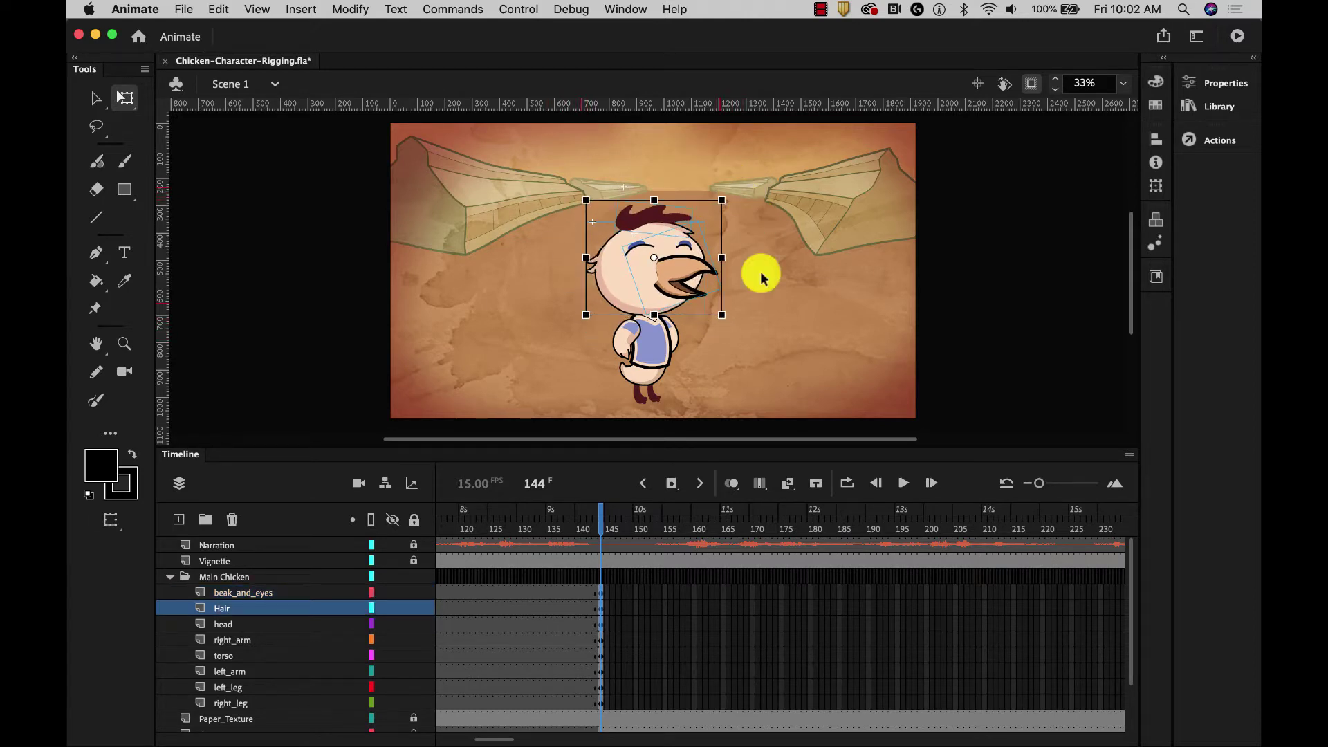
left_click(762, 278)
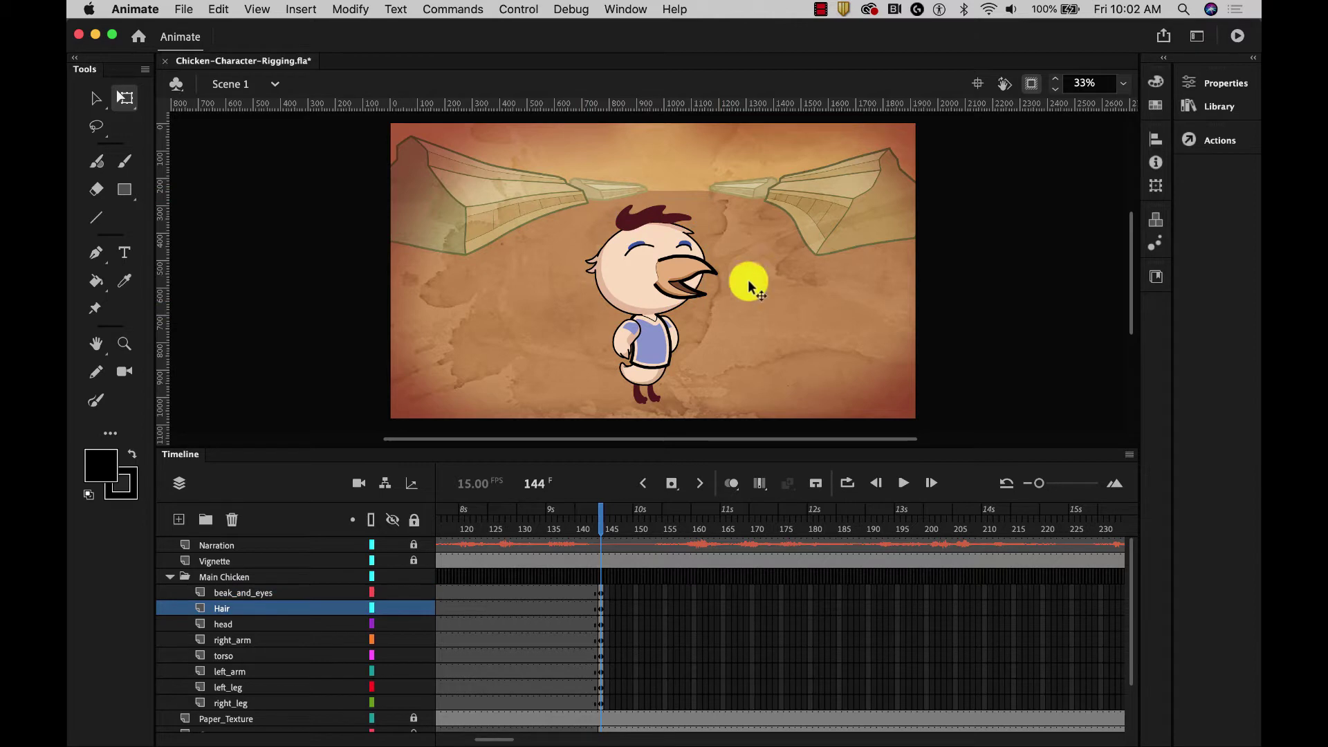
Step: Try moving the chicken's right_arm piece up and away from the torso
left_click(626, 344)
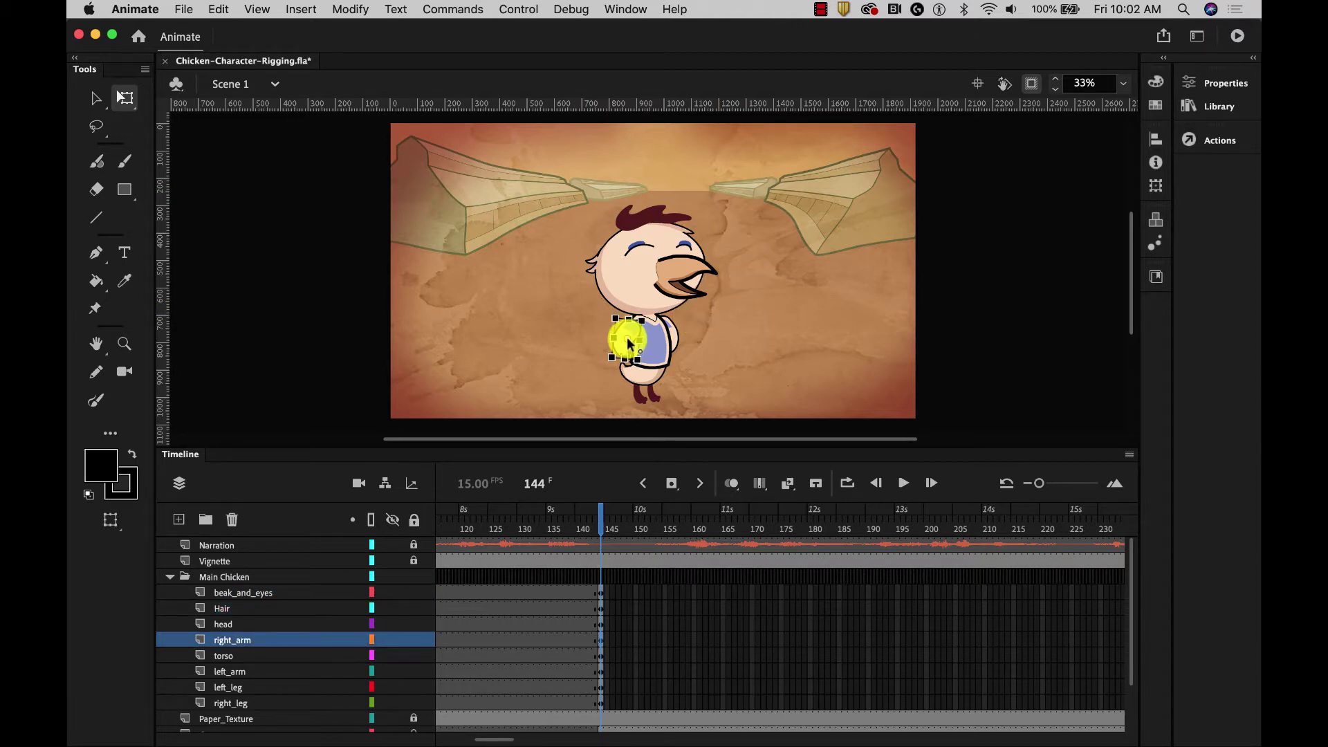
left_click_drag(629, 344, 574, 315)
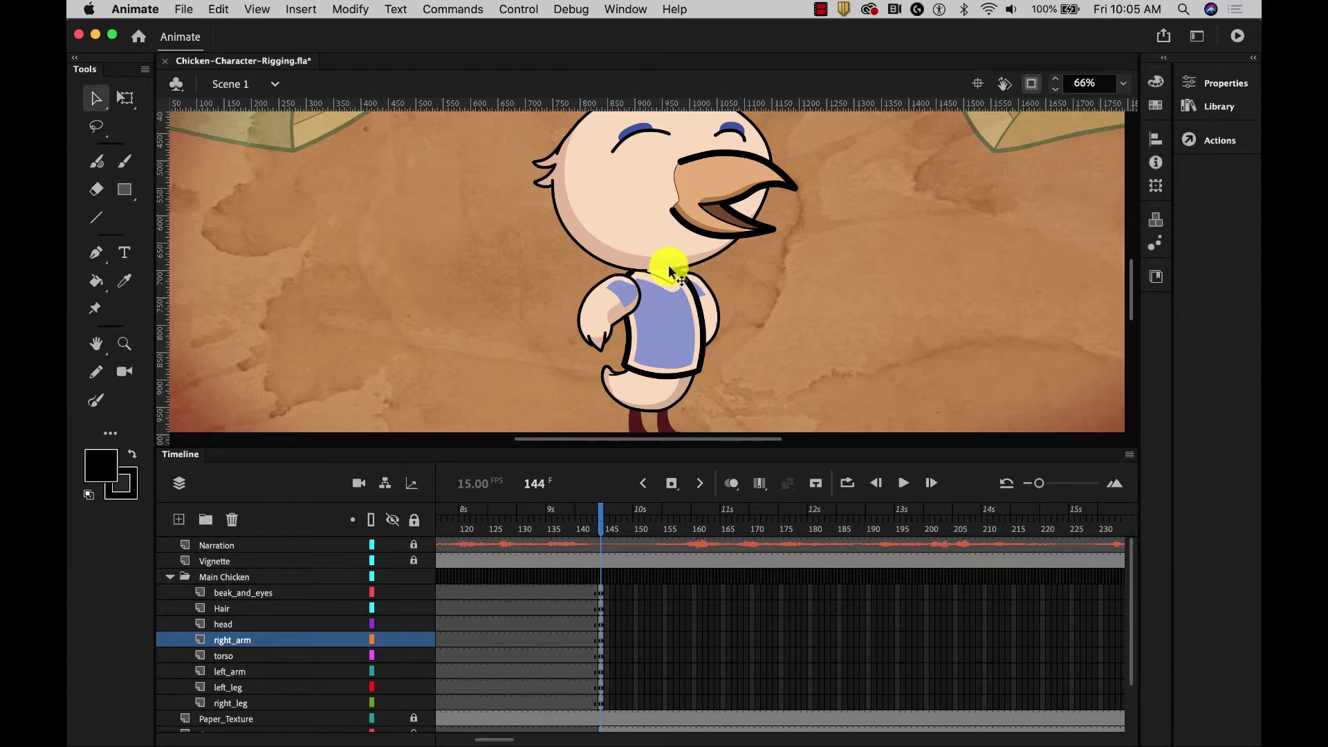
Step: Place the transformation point of the combined head, hair and beak at the neck and rotate them slightly clockwise
left_click(125, 98)
left_click(688, 206)
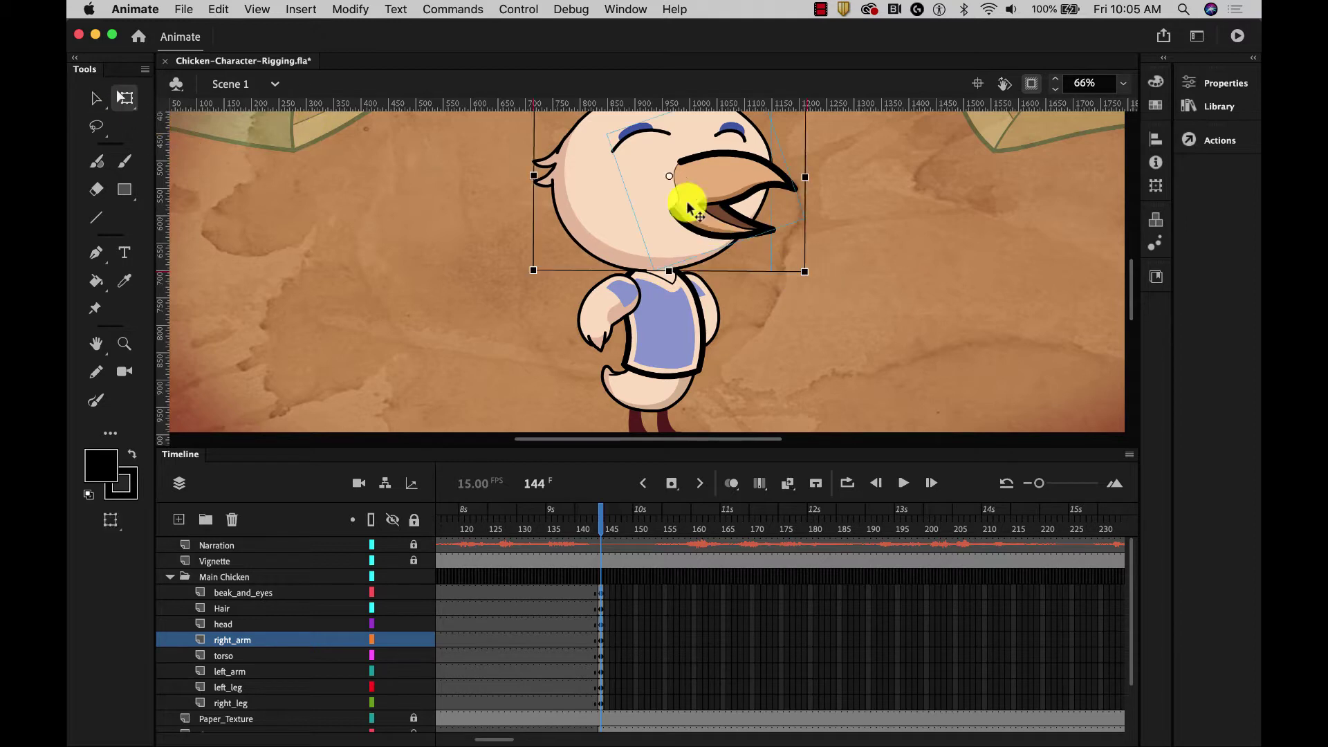
left_click_drag(678, 188, 659, 272)
left_click_drag(815, 282, 789, 309)
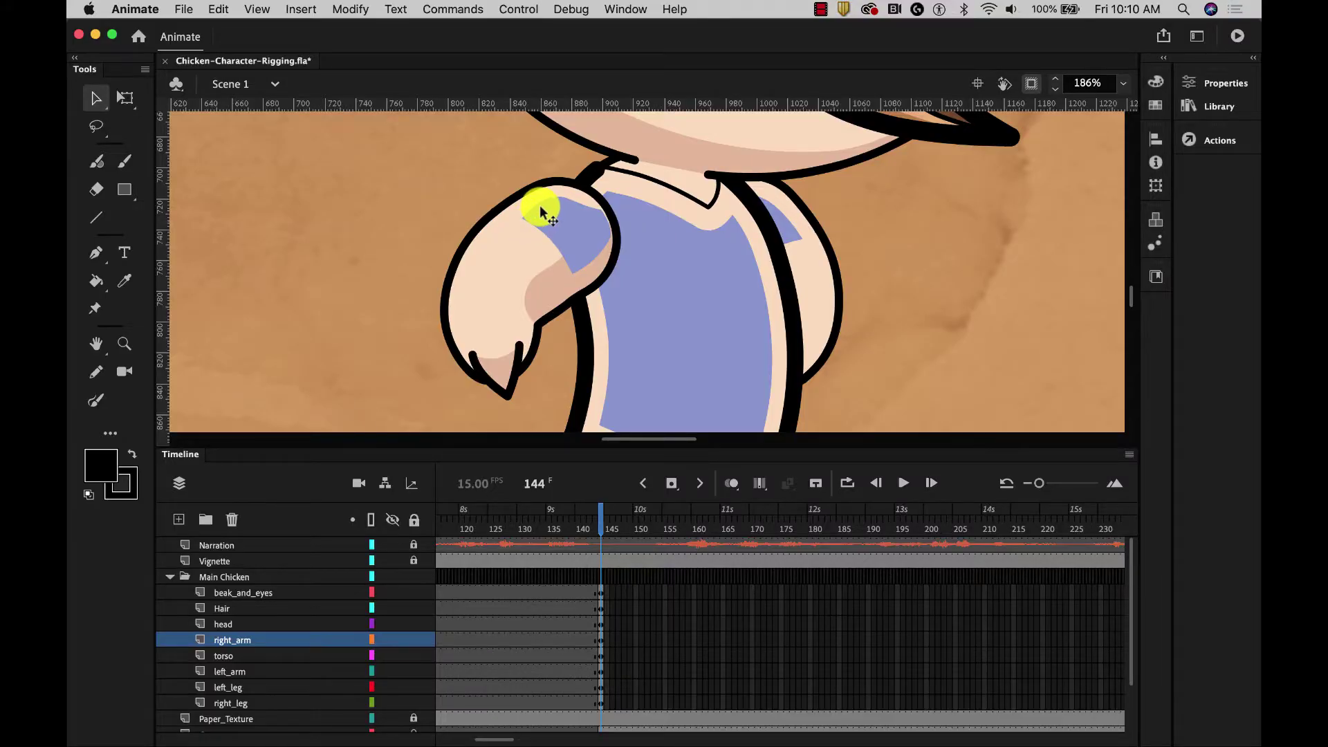
Step: Open the arm symbol on the right_arm layer for editing and enter the group that holds the wing's outline
left_click(580, 218)
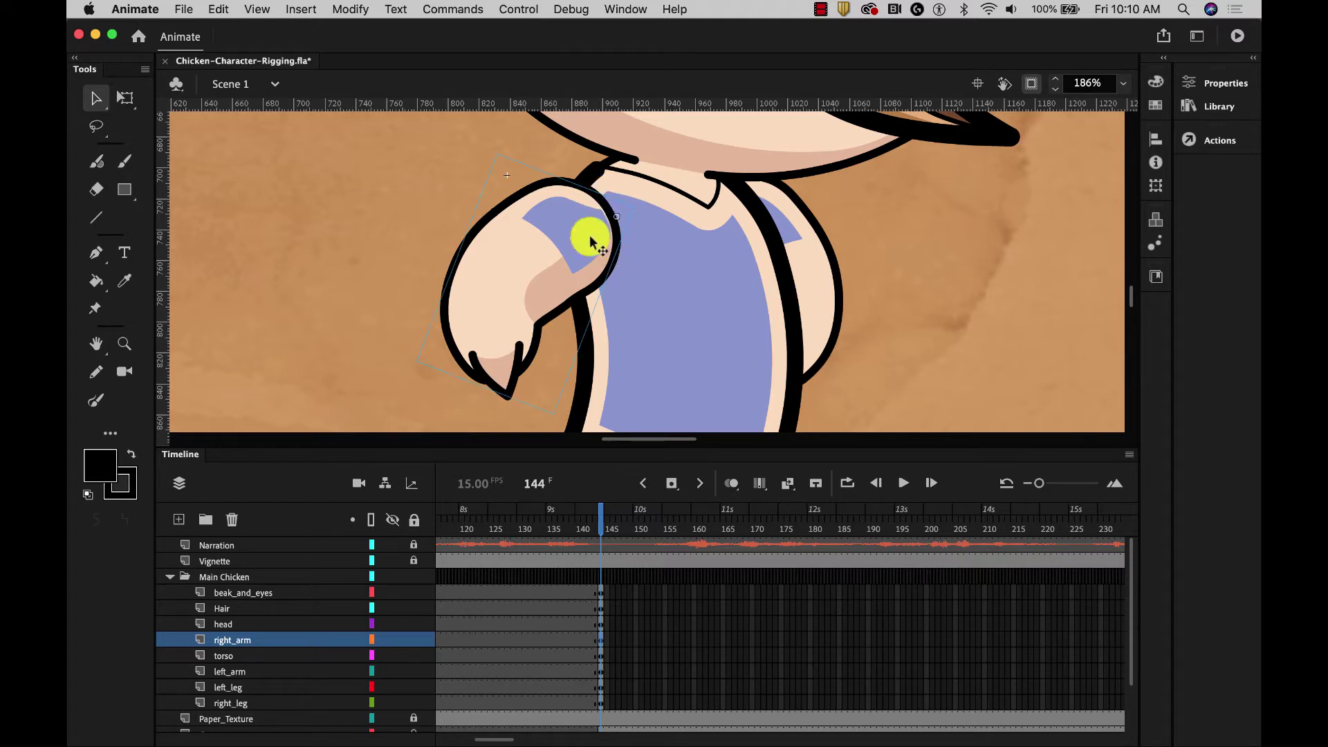
double_click(565, 228)
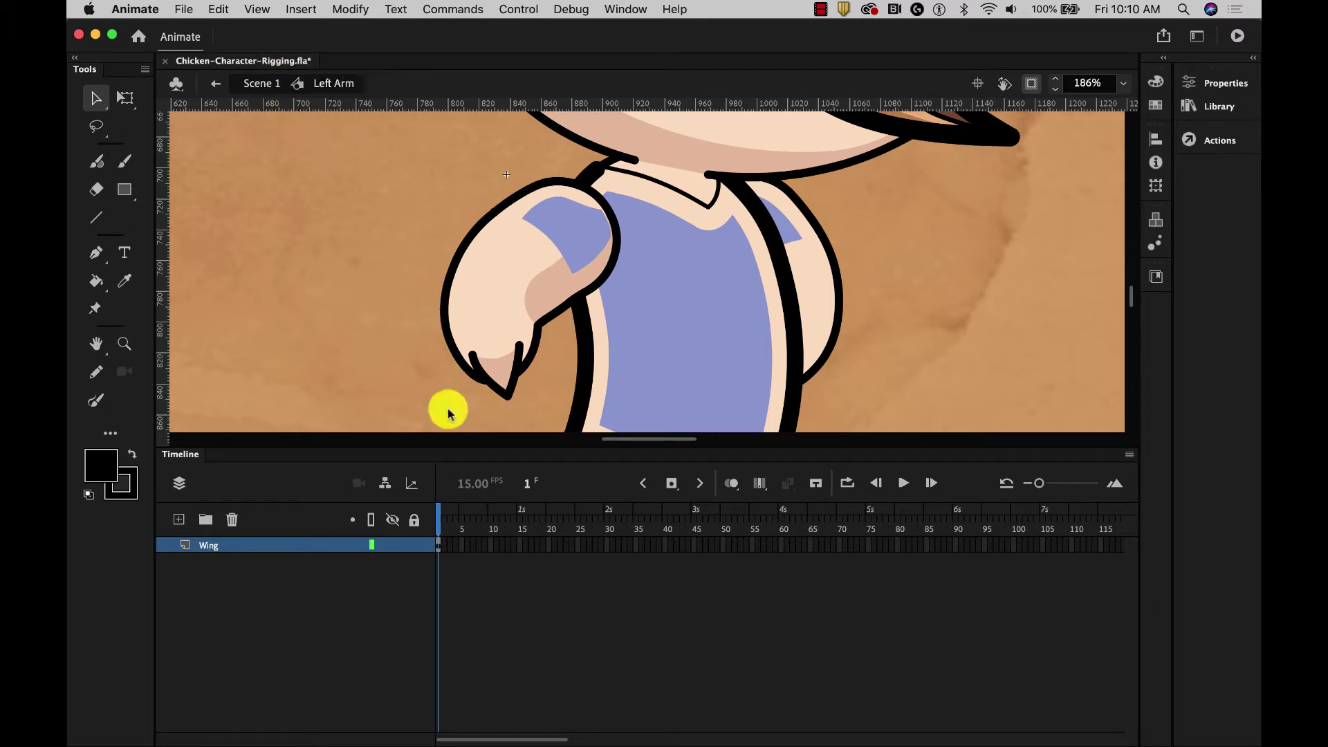
left_click(606, 211)
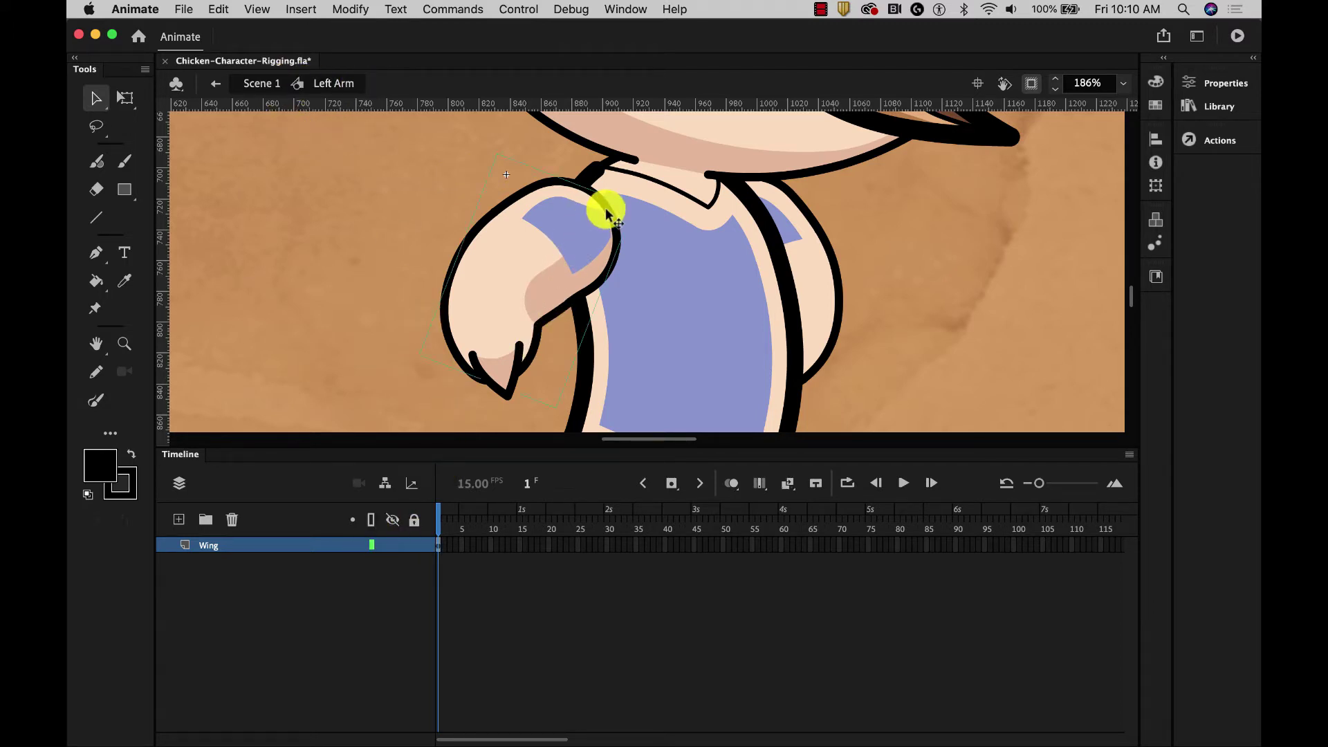
left_click(587, 230)
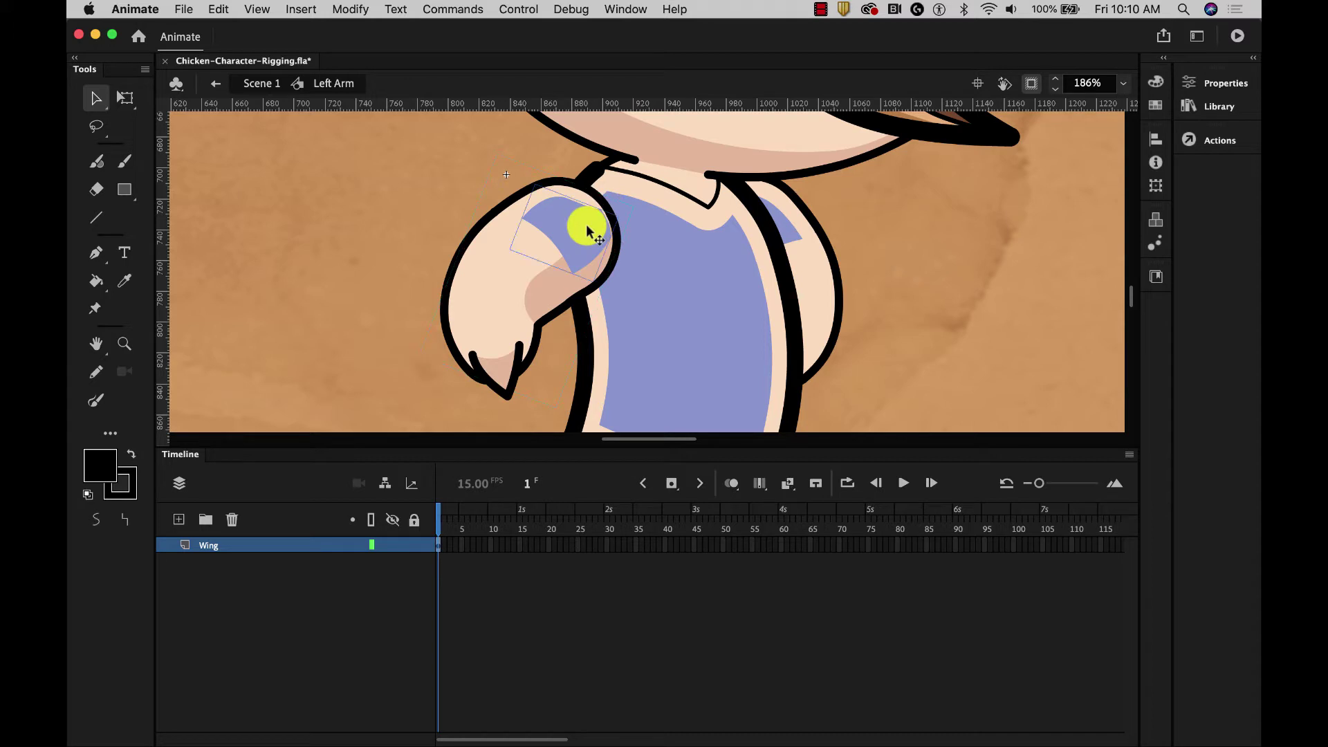
left_click(497, 361)
left_click(590, 200)
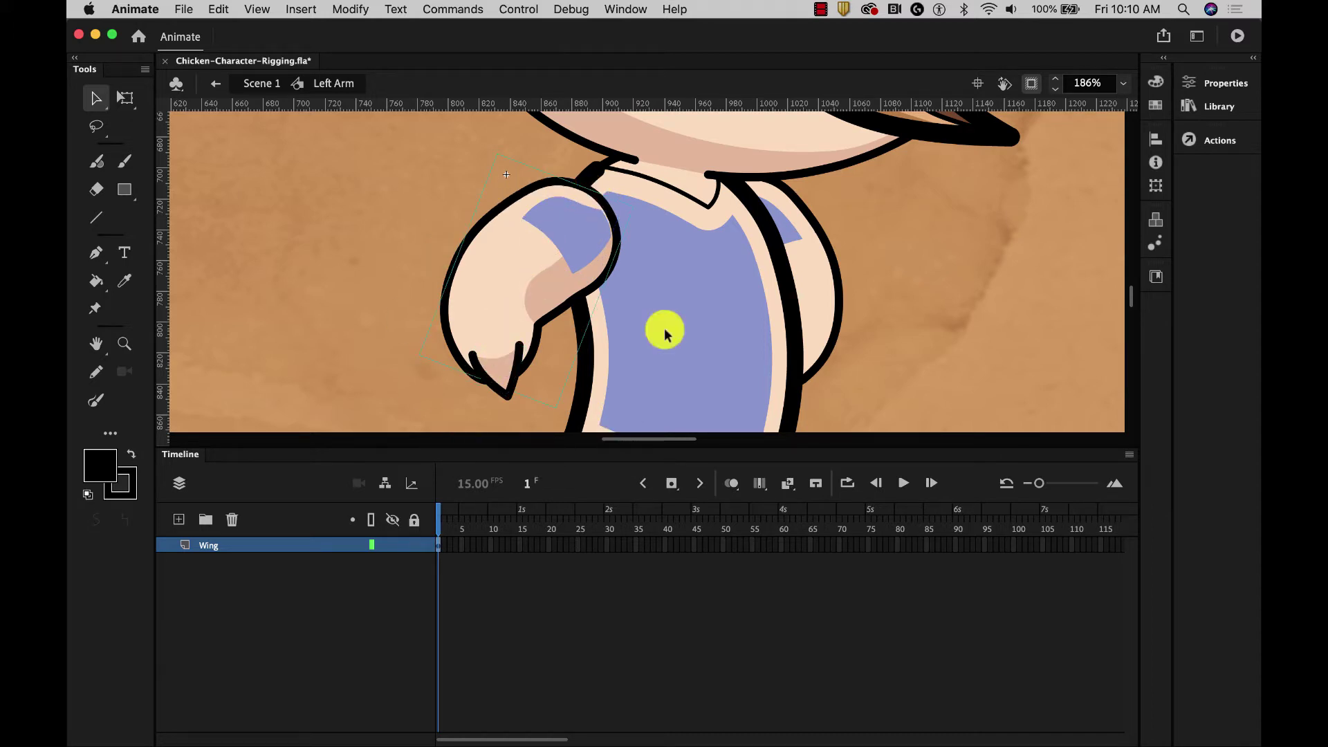
double_click(594, 200)
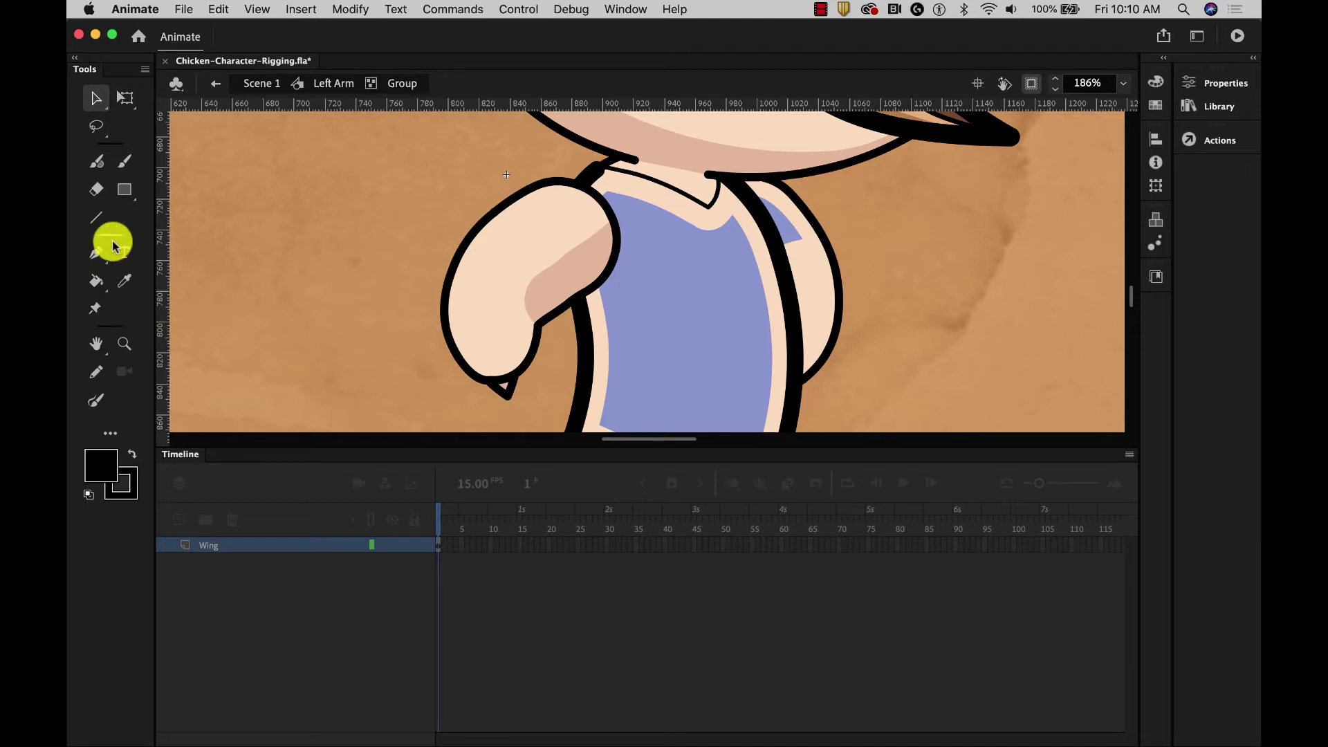
Step: Erase the wing's outline where the shoulder overlaps the shirt, using the Eraser in Erase Lines mode at size 19, and leave the group
left_click(97, 190)
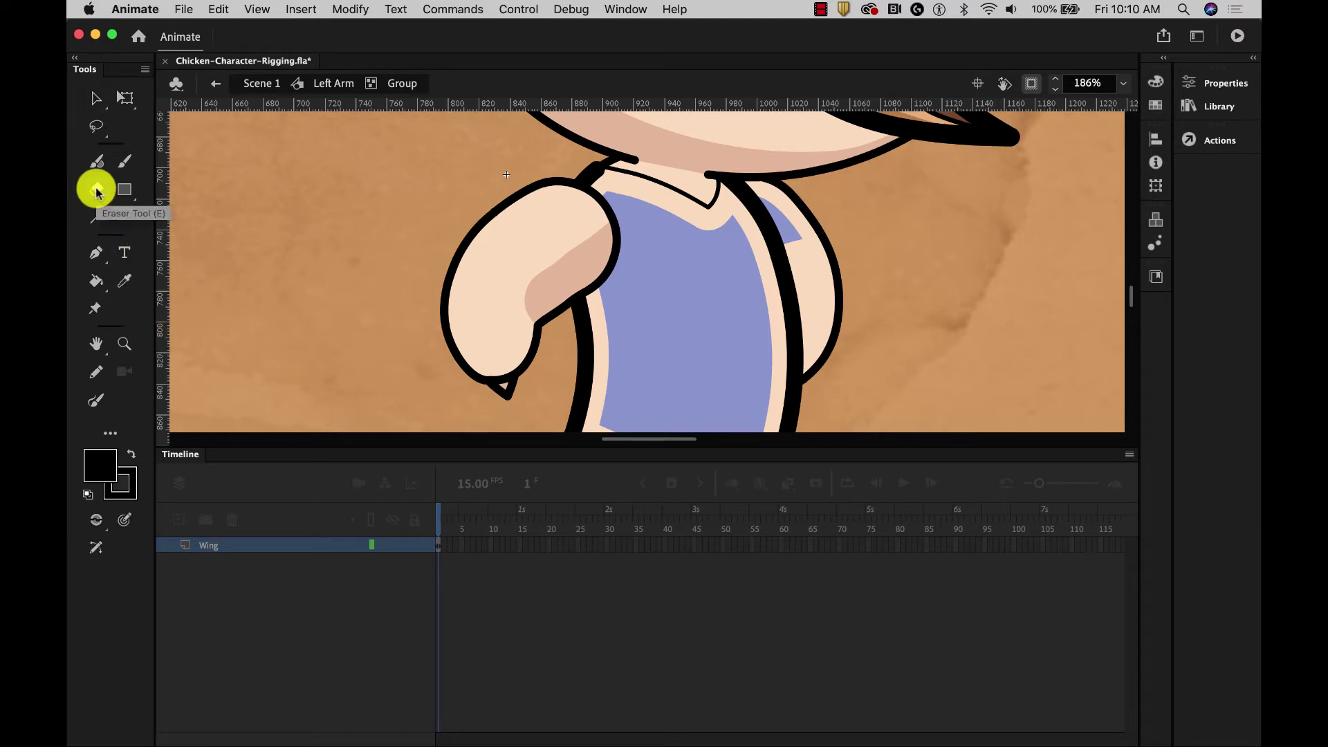
left_click(96, 519)
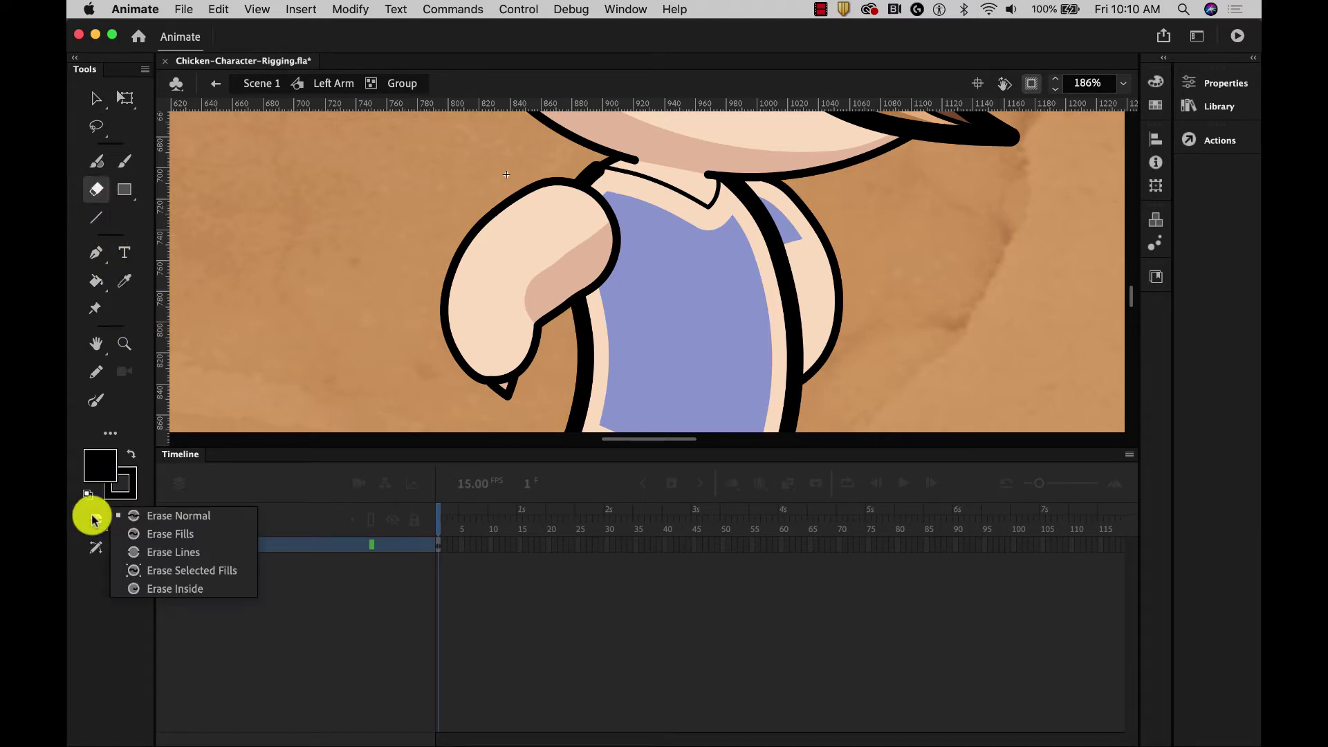
left_click(161, 553)
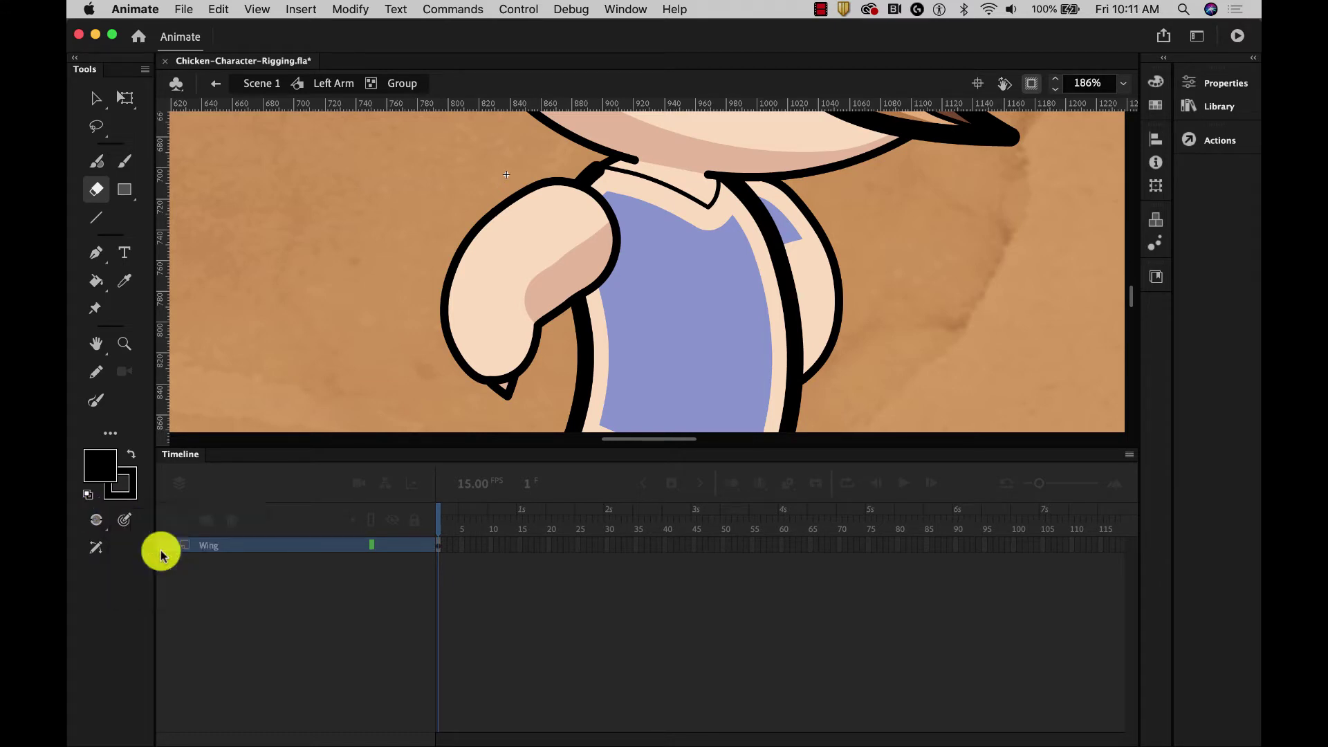
left_click(1191, 76)
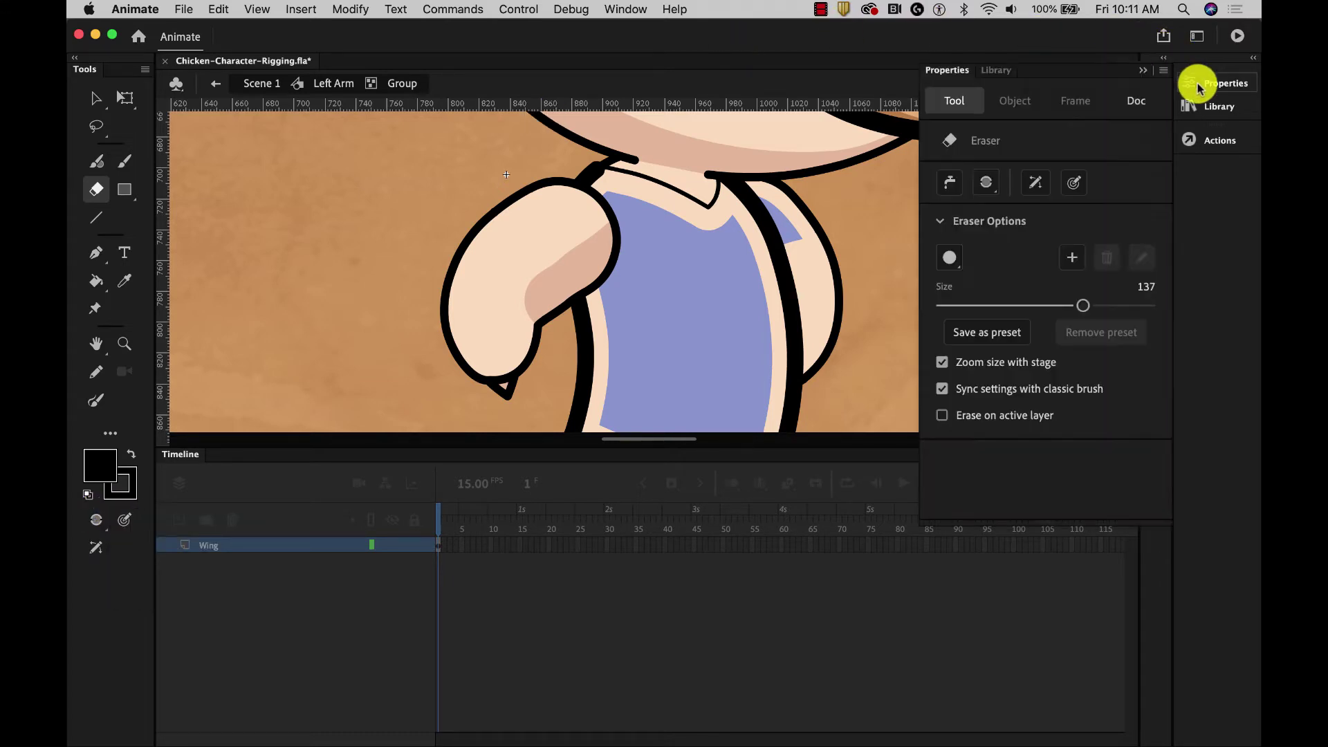
left_click_drag(1079, 305, 1057, 306)
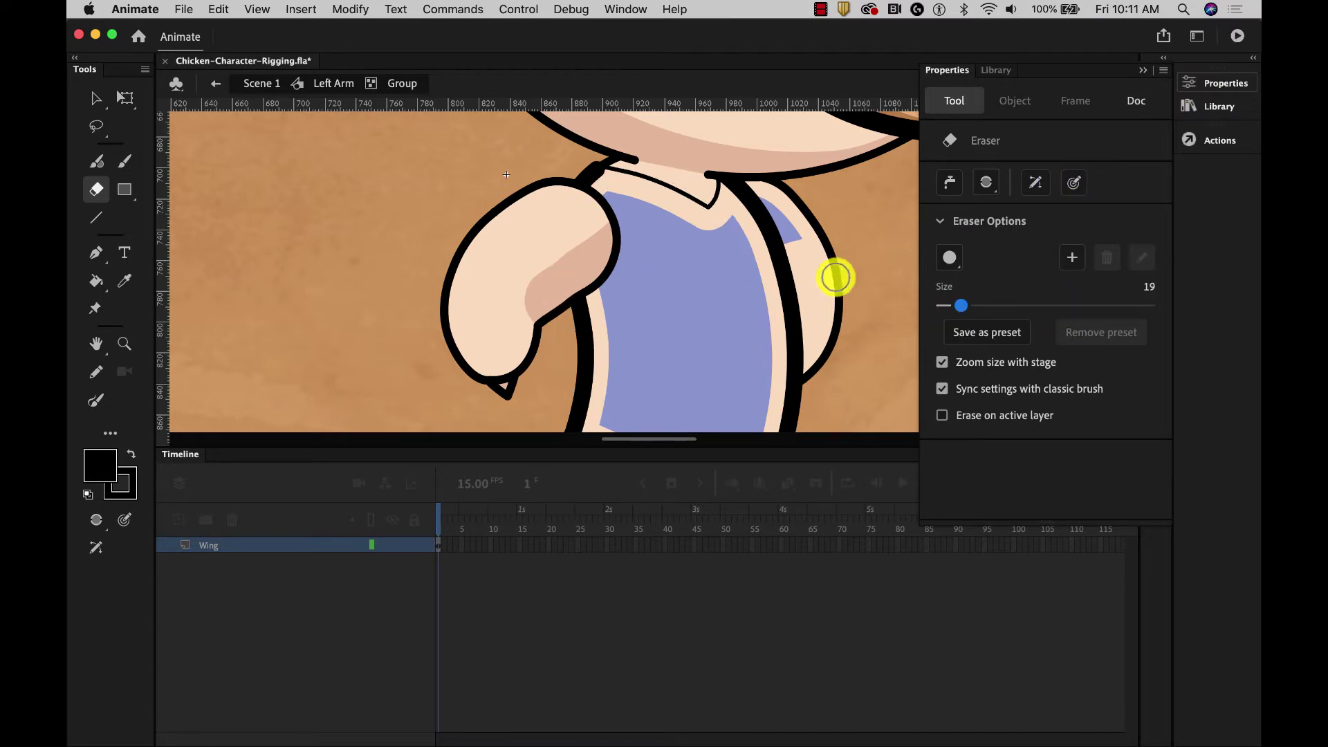
left_click(603, 207)
left_click_drag(602, 207, 615, 251)
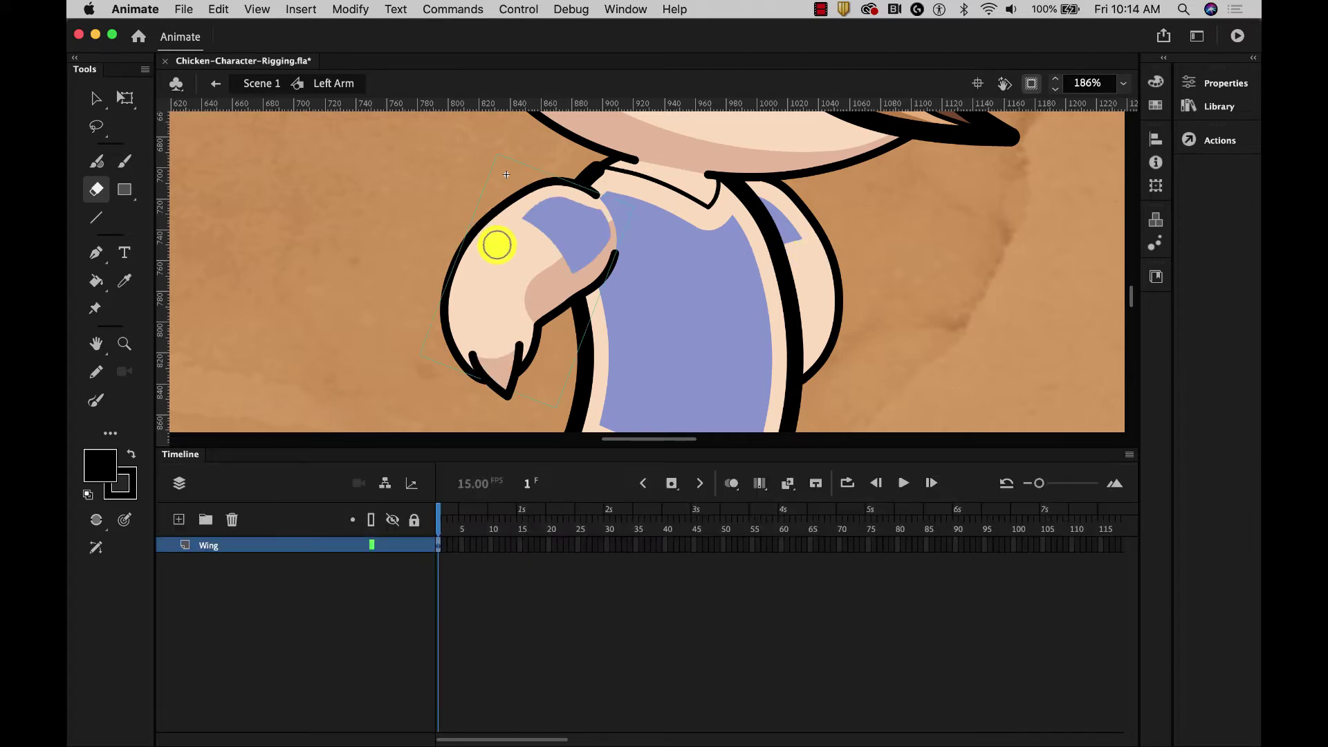
left_click(95, 100)
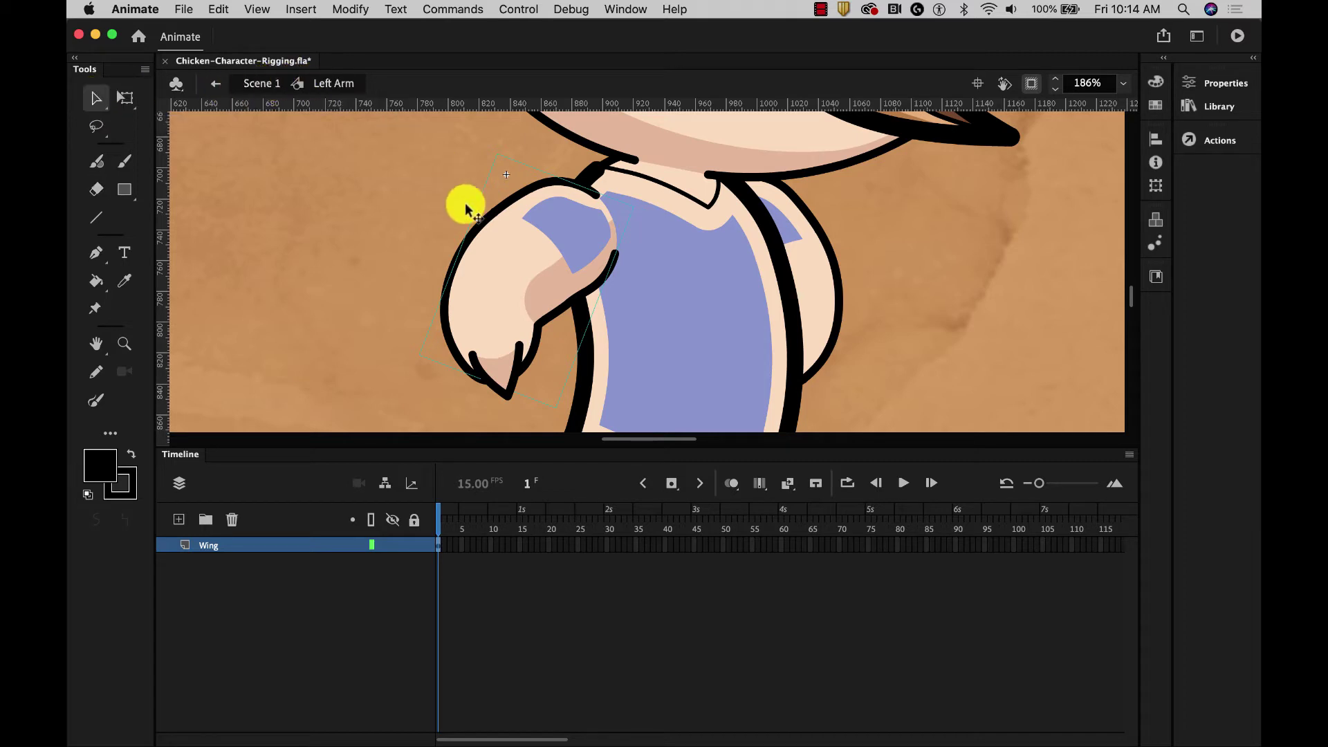
Step: Open the wing's blue sleeve shape for editing, reshape its edge to extend over the shirt at the shoulder, and return to Scene 1
left_click(591, 222)
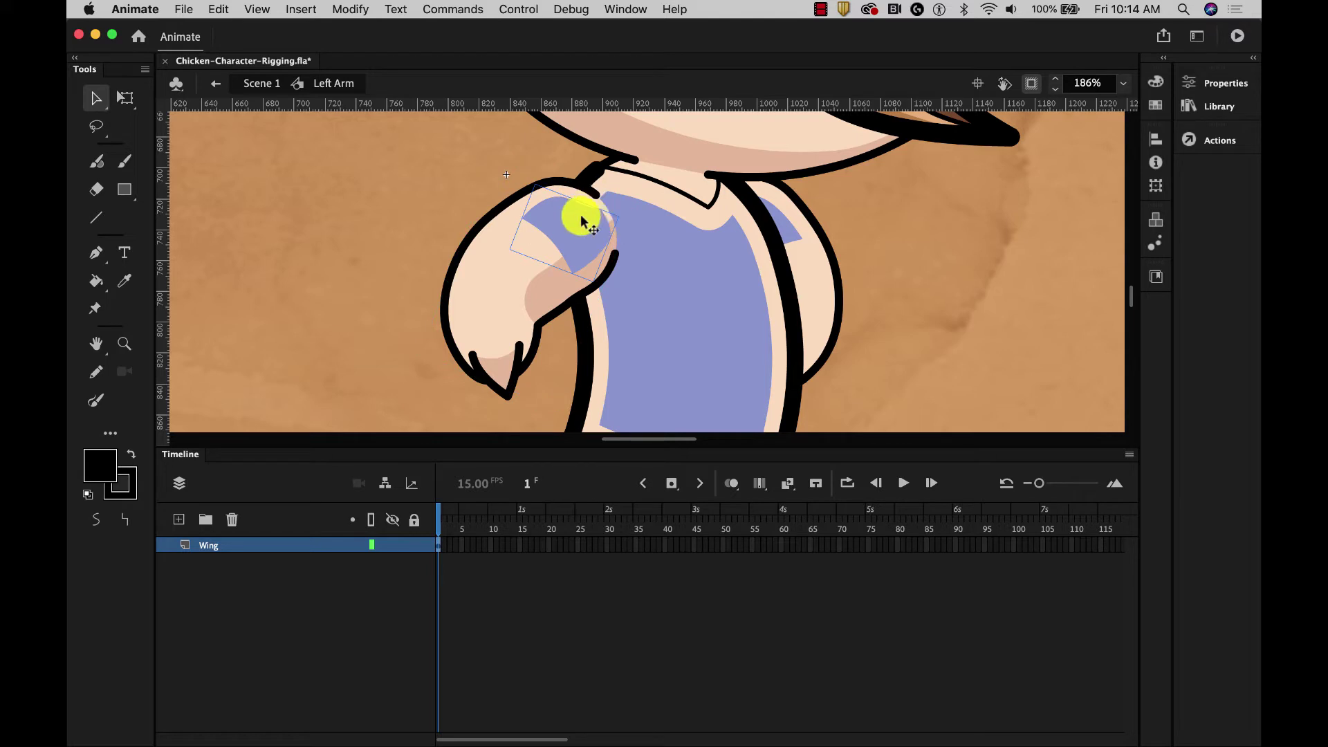
double_click(582, 222)
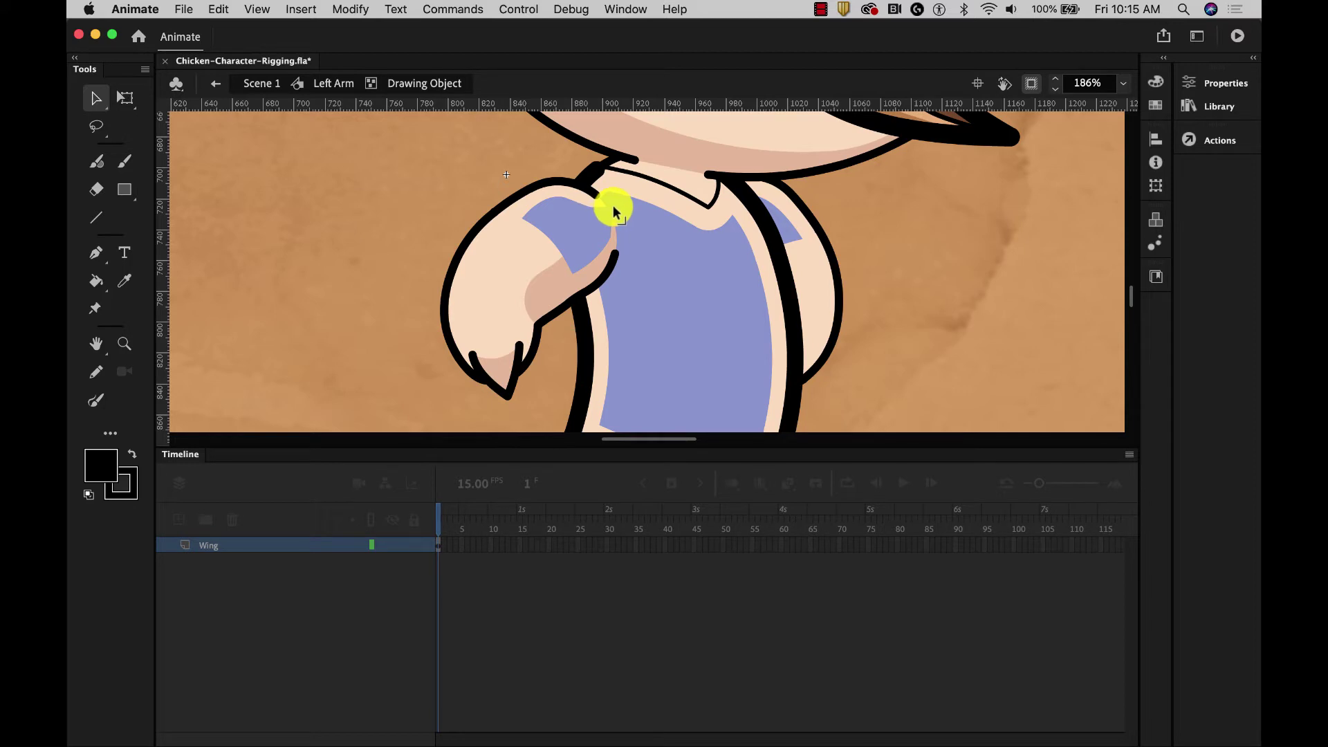
left_click_drag(618, 207, 615, 235)
left_click_drag(610, 244, 606, 209)
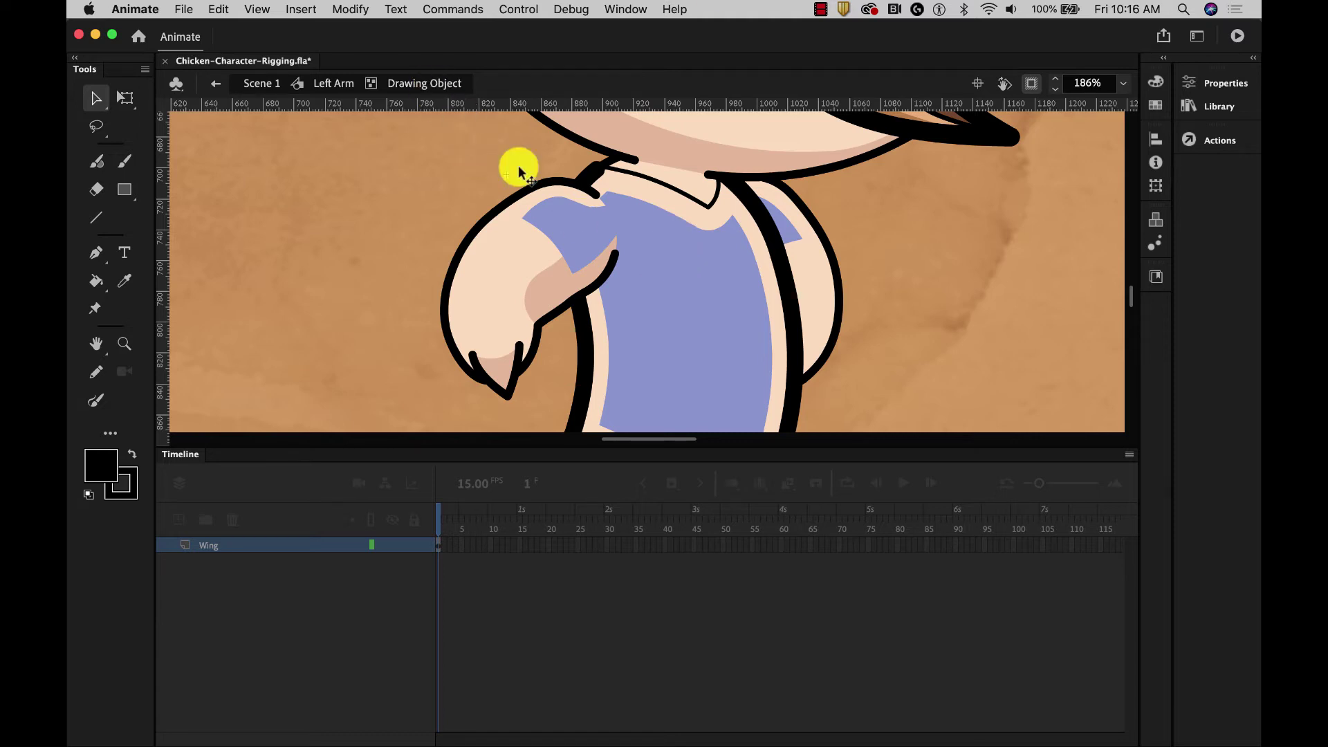
left_click(564, 214)
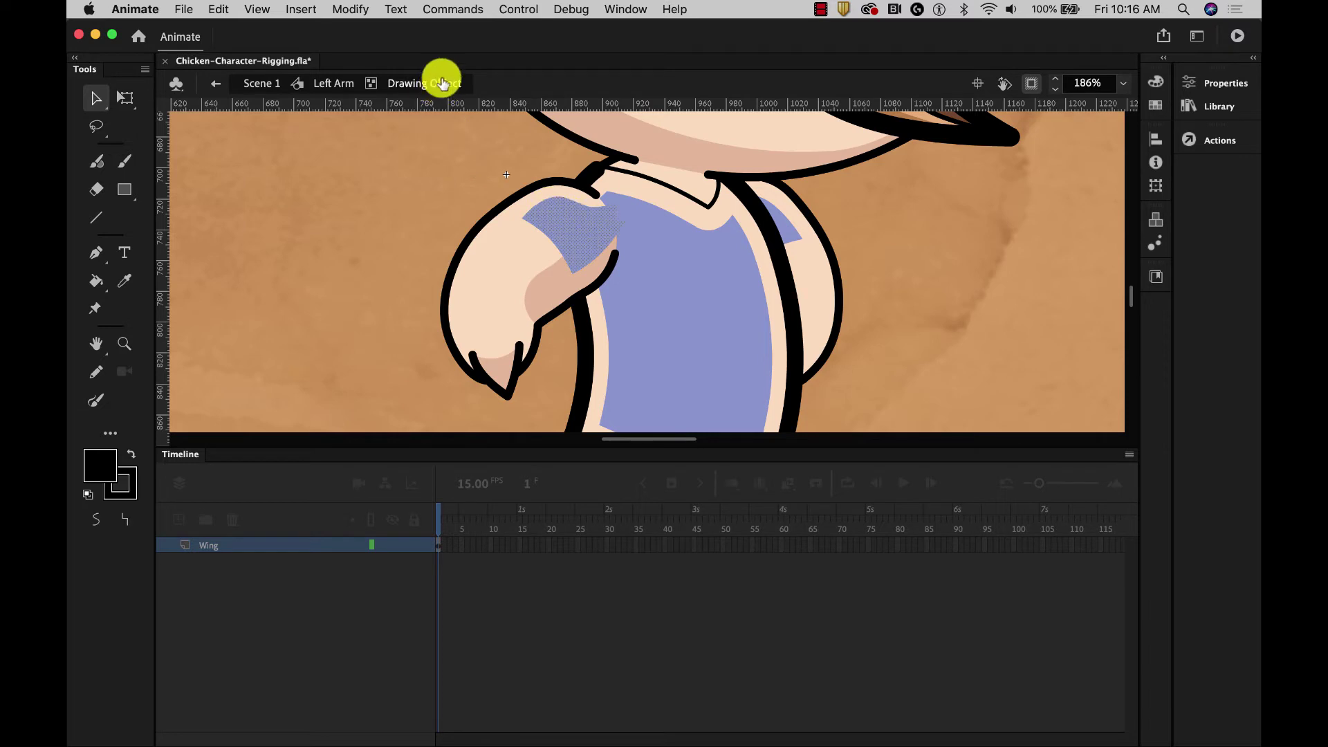
left_click(341, 85)
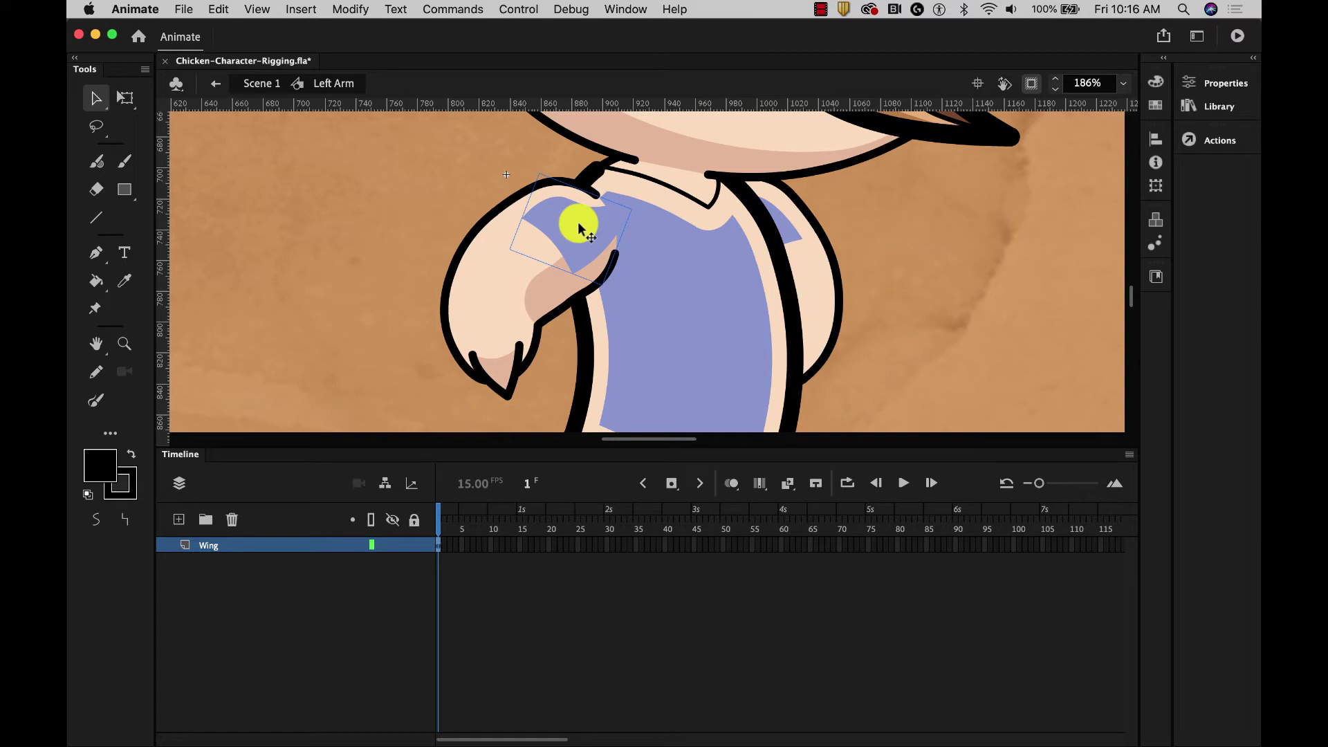
left_click(262, 85)
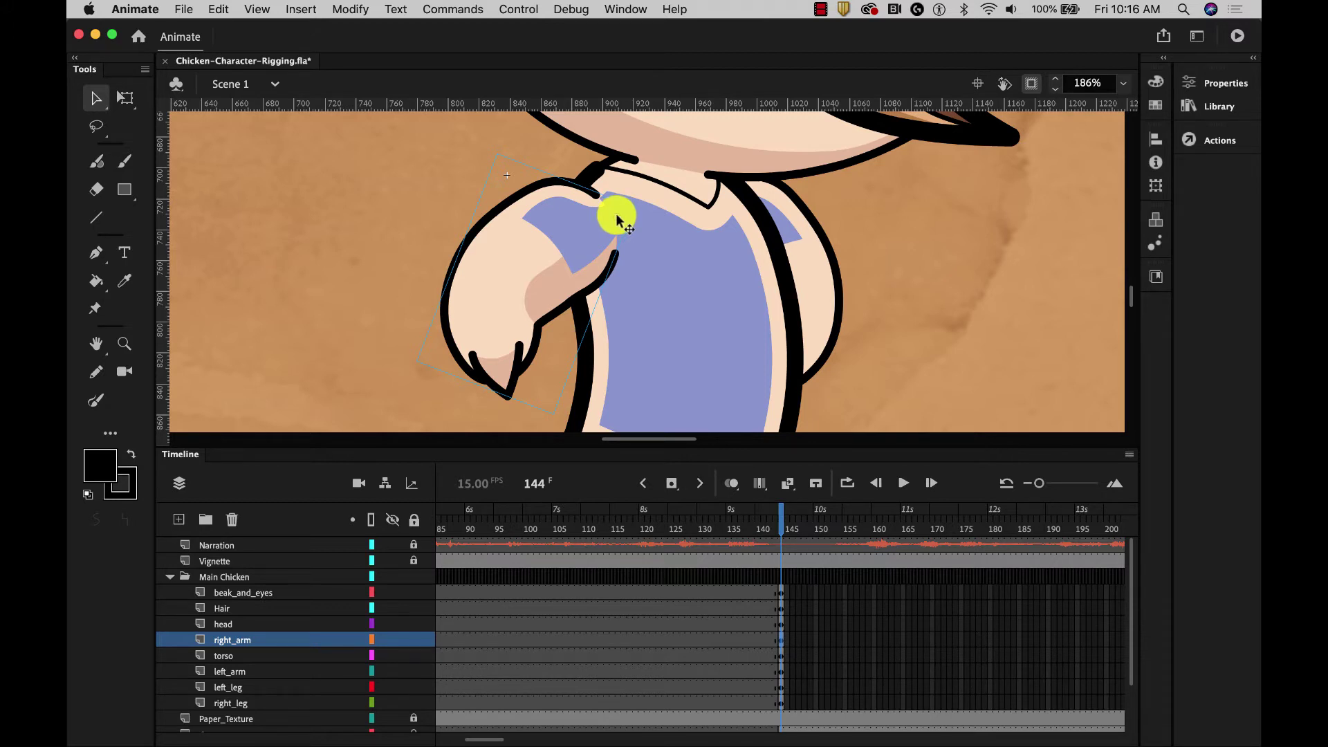
Step: Try rotating the right_arm piece about its shoulder, and about a transformation point moved to the middle of the sleeve
left_click(126, 99)
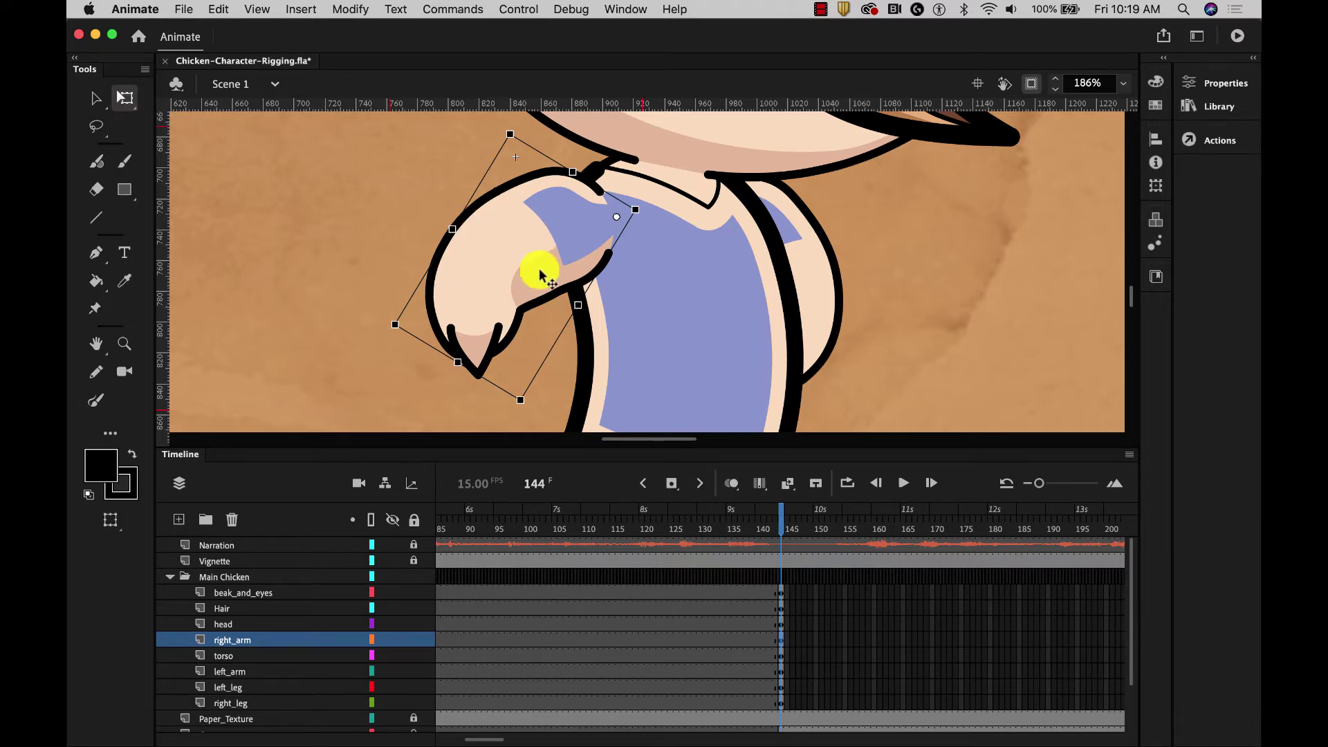
left_click_drag(385, 329, 433, 389)
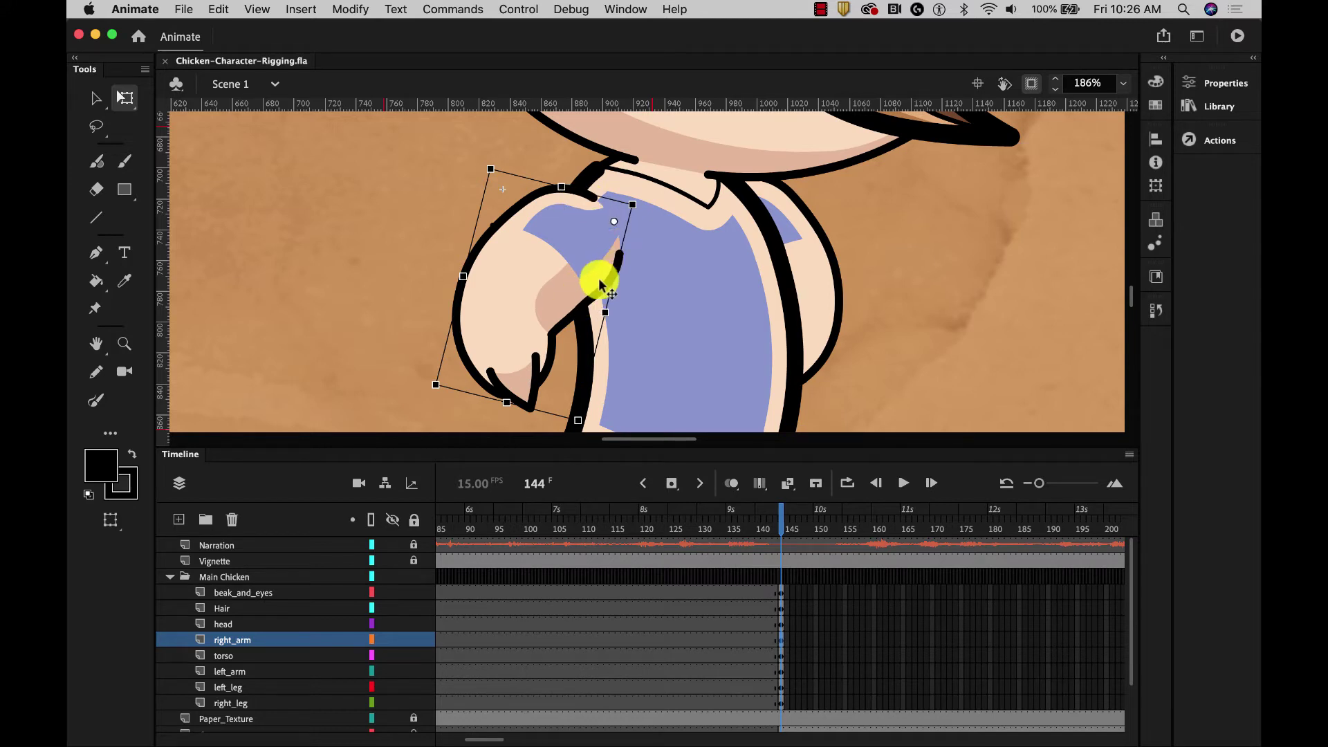
left_click_drag(611, 219, 579, 234)
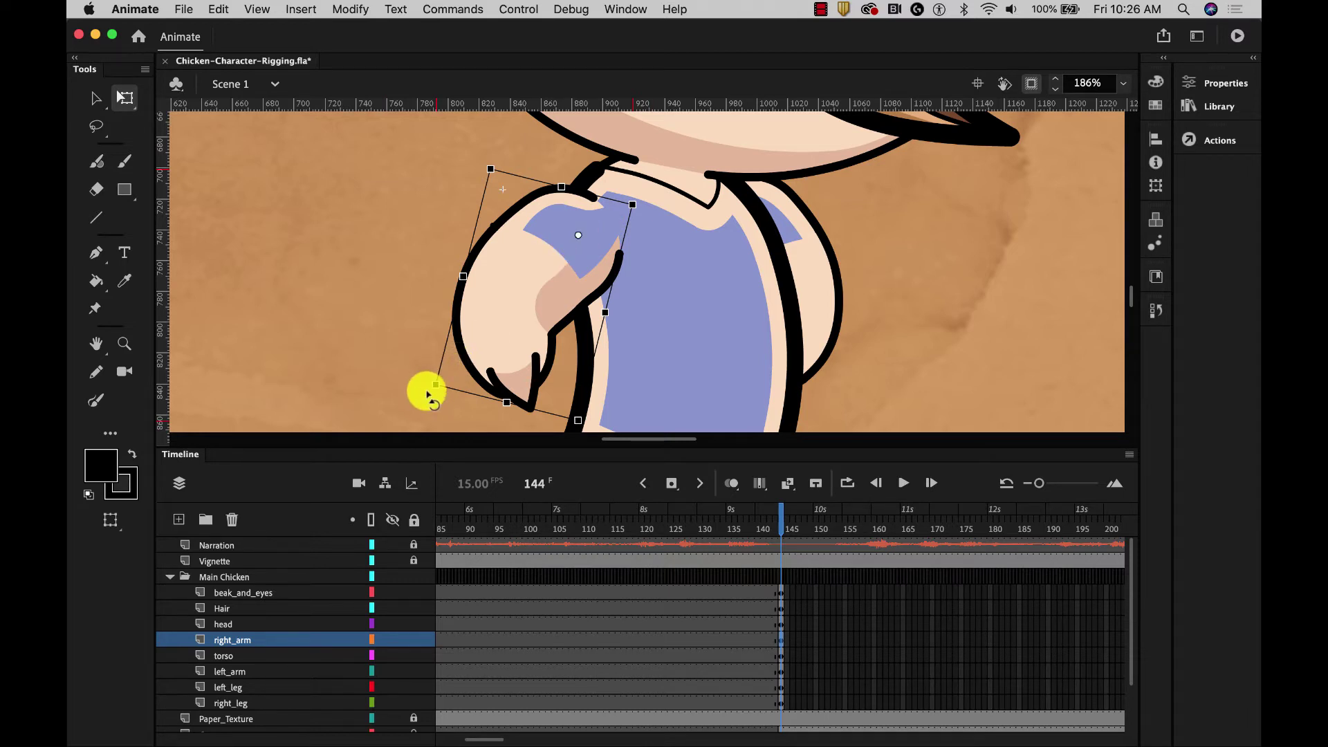
left_click_drag(428, 396, 636, 408)
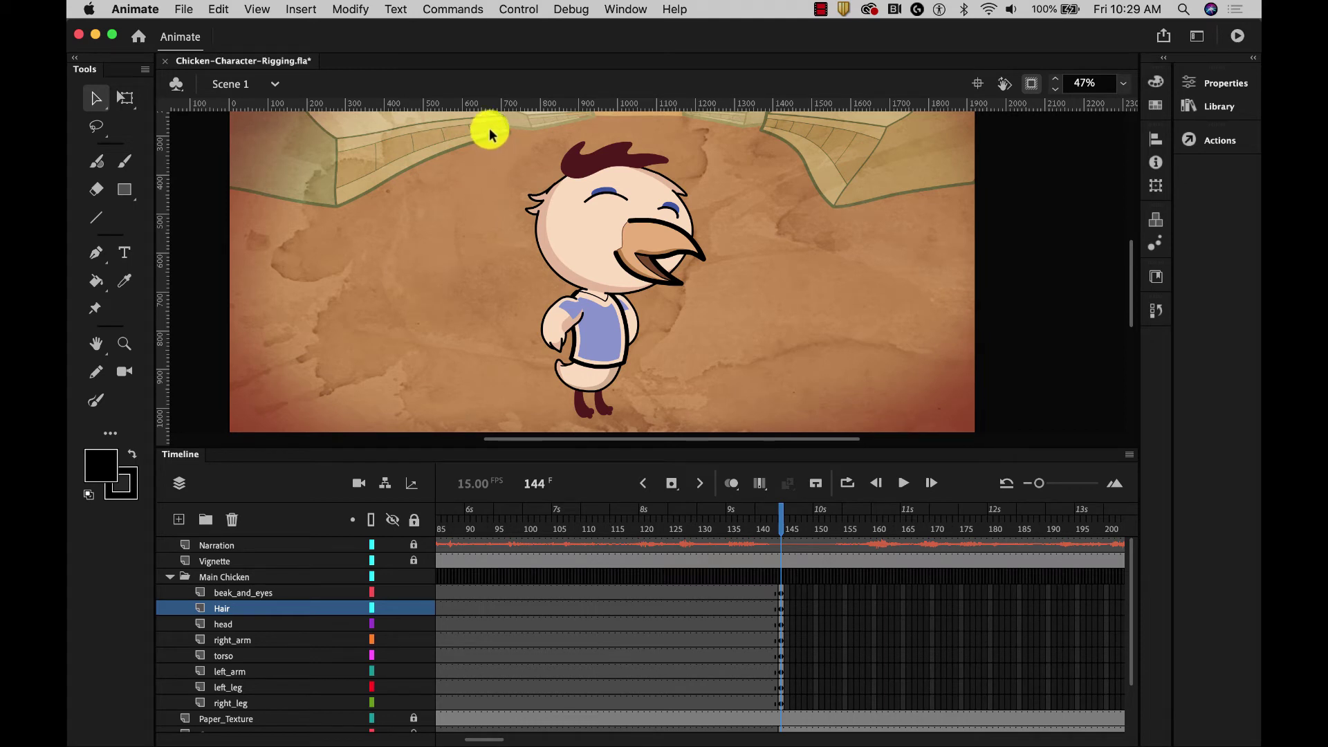
Step: Place the transformation point of the combined head, hair and beak at the neck and rotate them counterclockwise in frame 144
left_click_drag(489, 129, 700, 277)
left_click(124, 98)
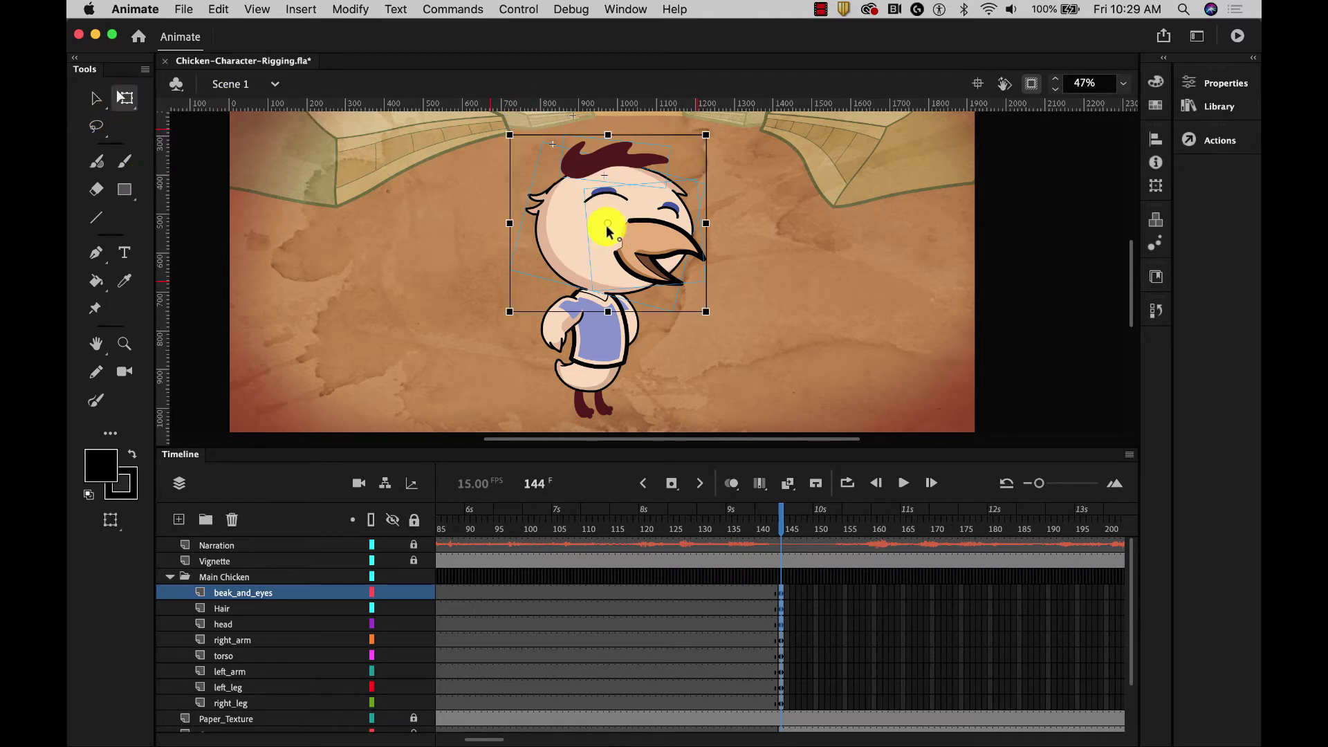
left_click_drag(607, 222, 601, 296)
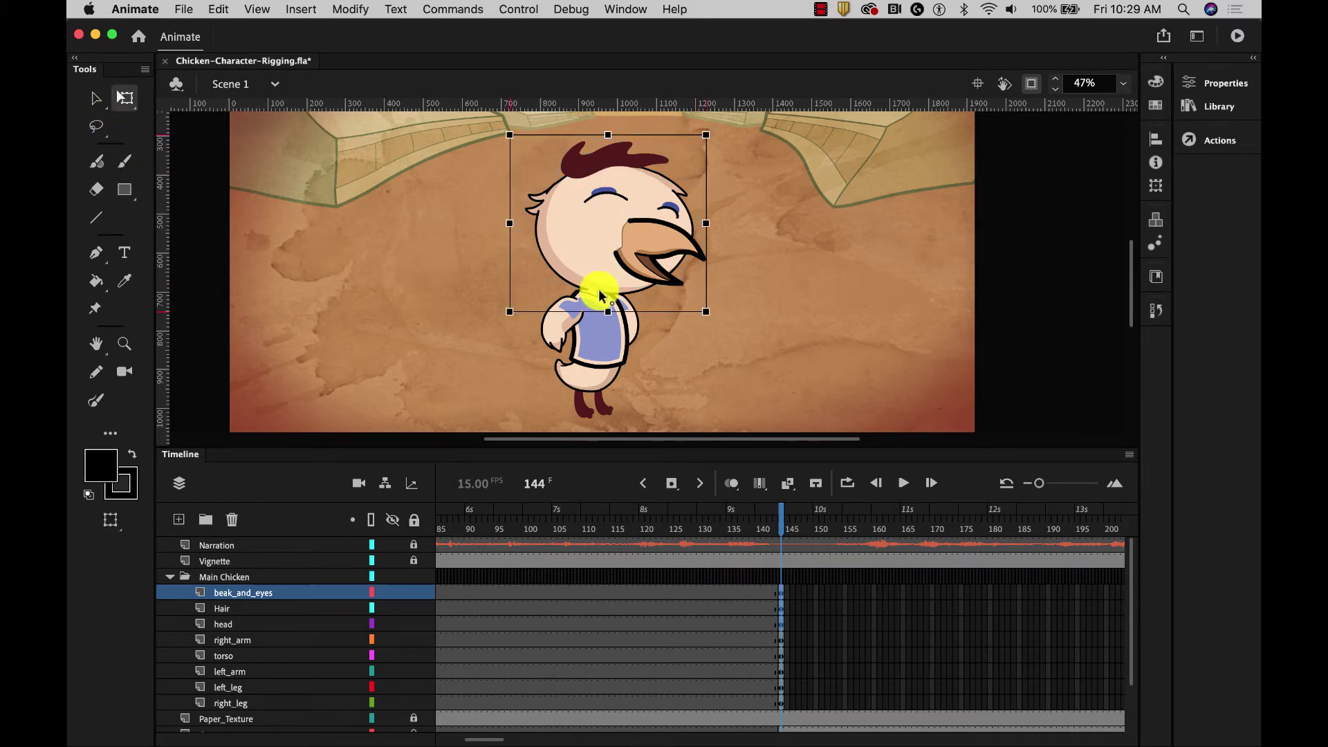
left_click_drag(710, 130, 658, 115)
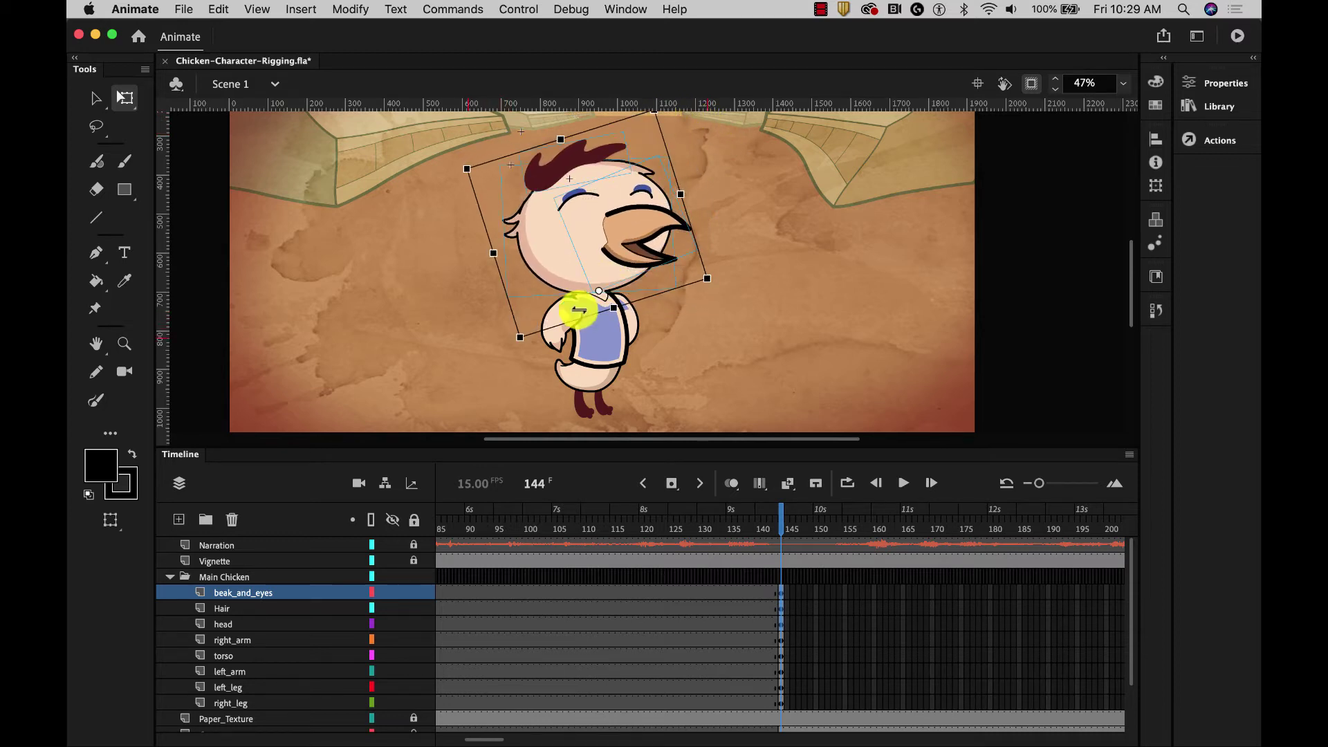
Step: Rotate the right_arm piece slightly counterclockwise so it rests against the shirt, and deselect it
left_click(559, 339)
left_click_drag(530, 359, 543, 378)
left_click(792, 398)
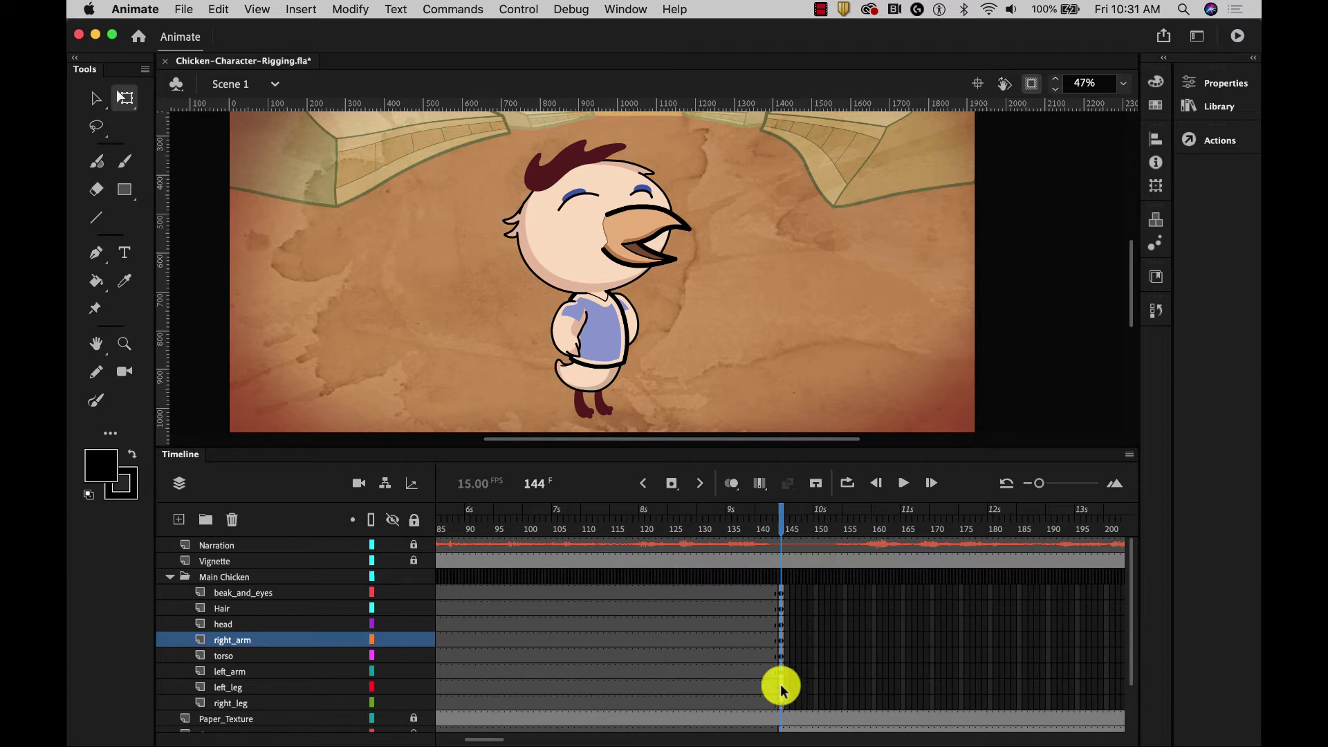
left_click(788, 593)
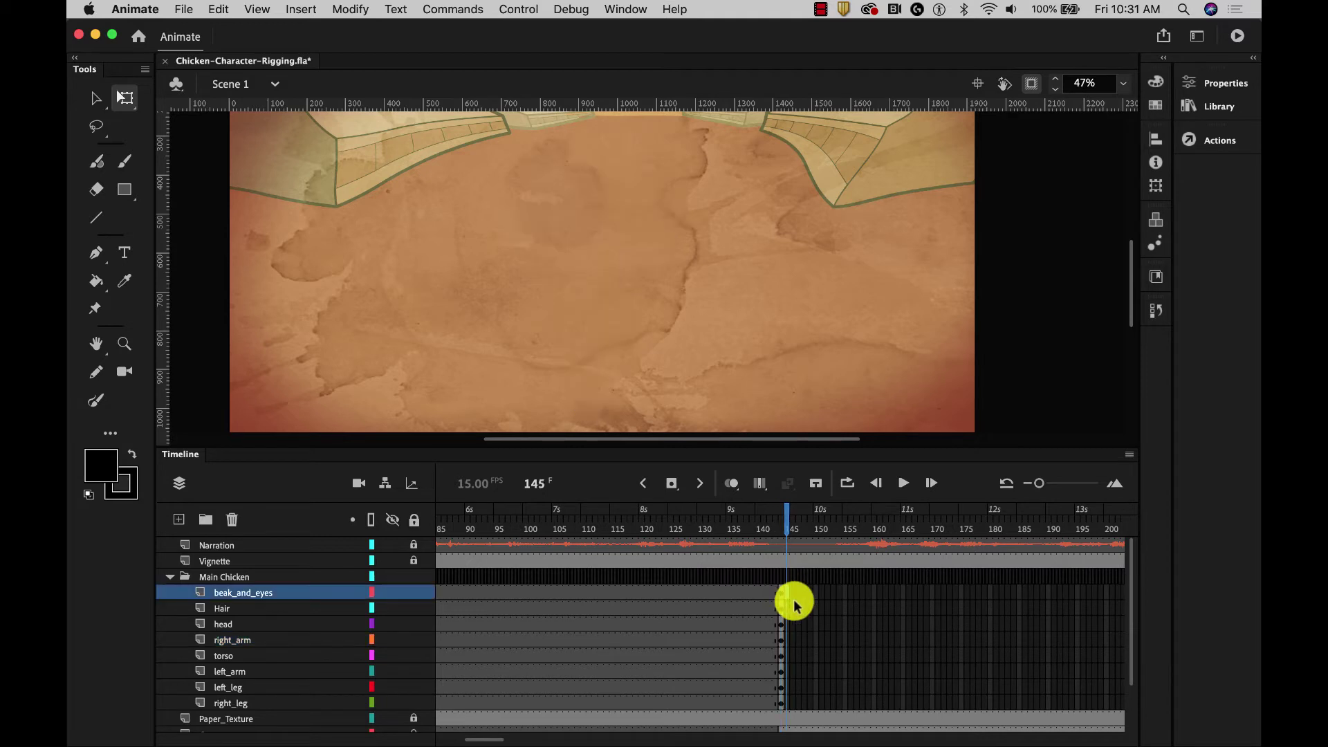
left_click(788, 703, "shift")
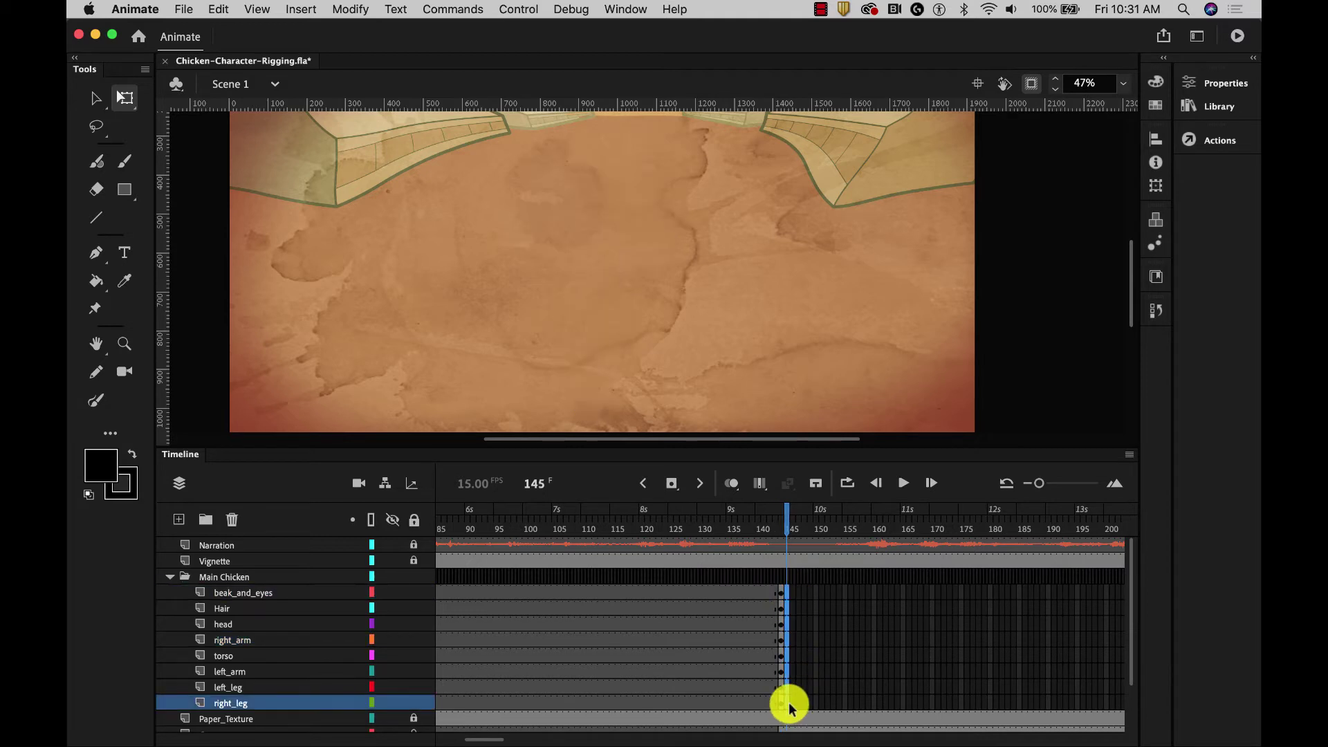
left_click(787, 593)
left_click(816, 687)
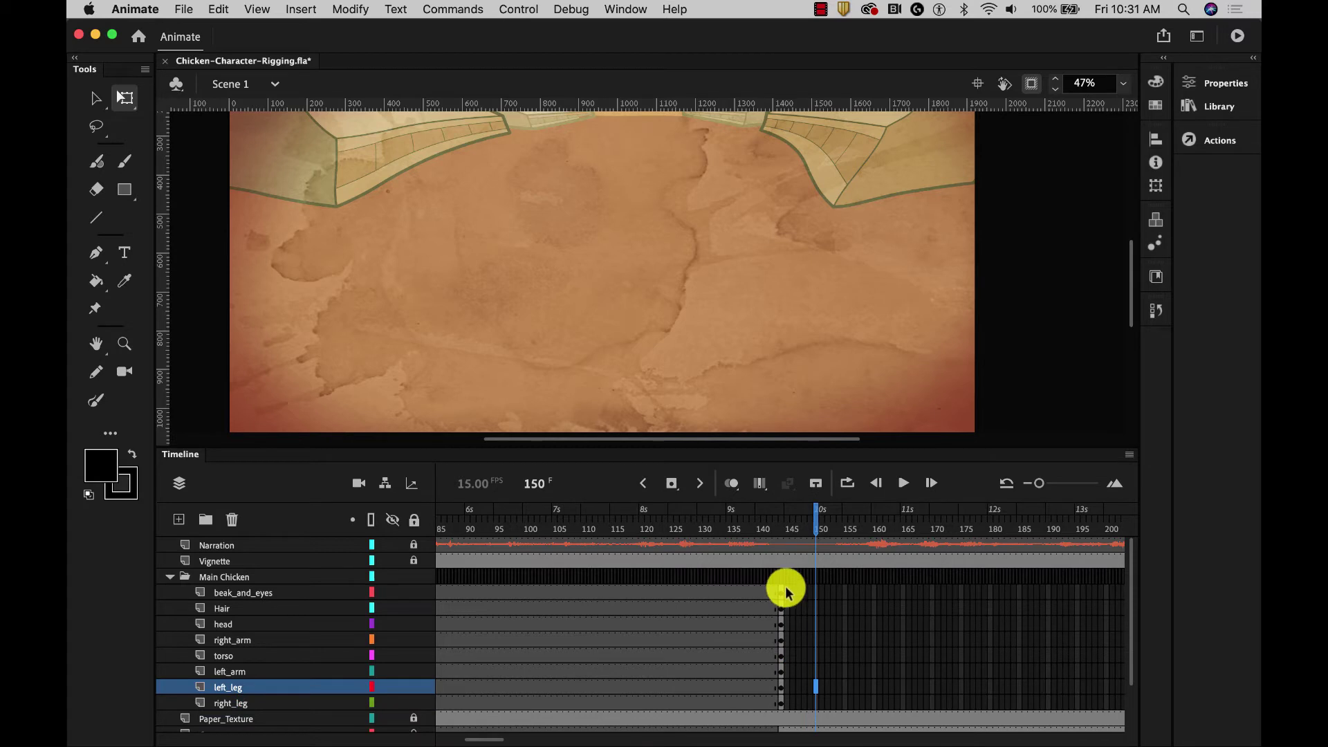
left_click_drag(786, 589, 786, 704)
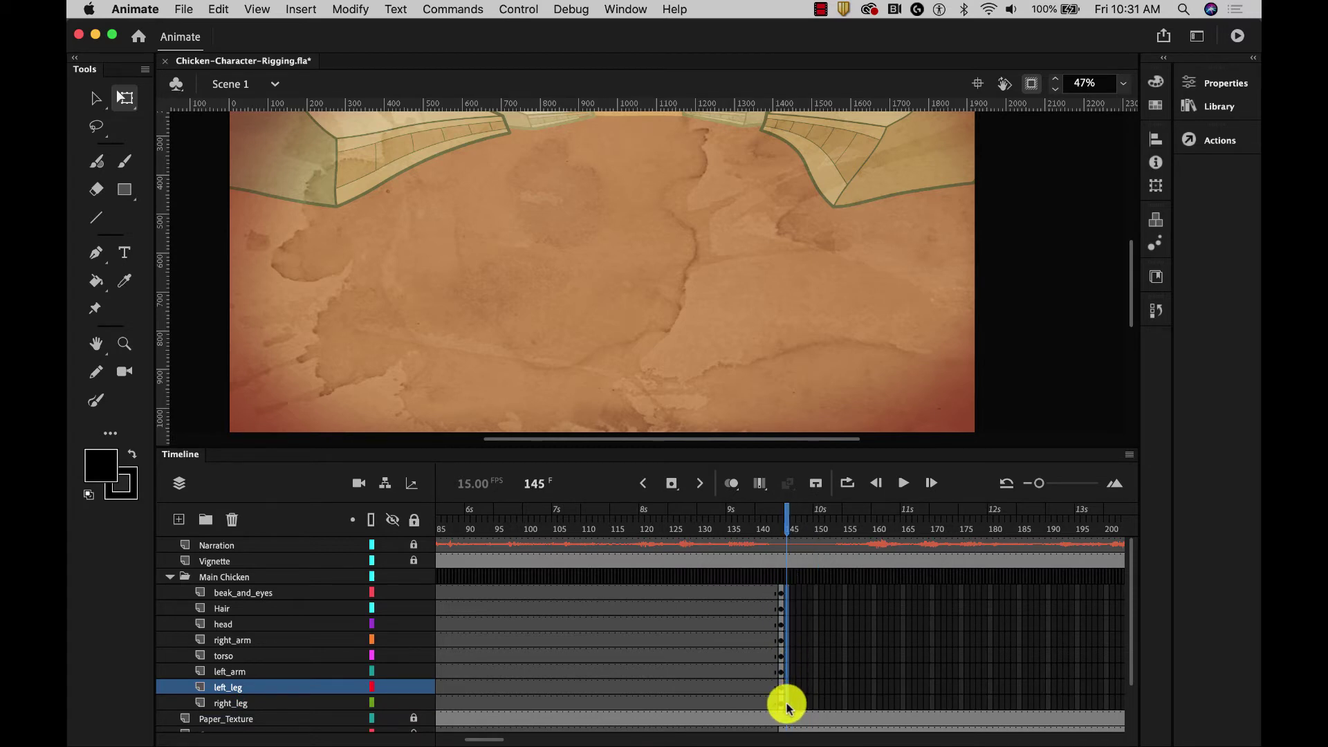
left_click(805, 655)
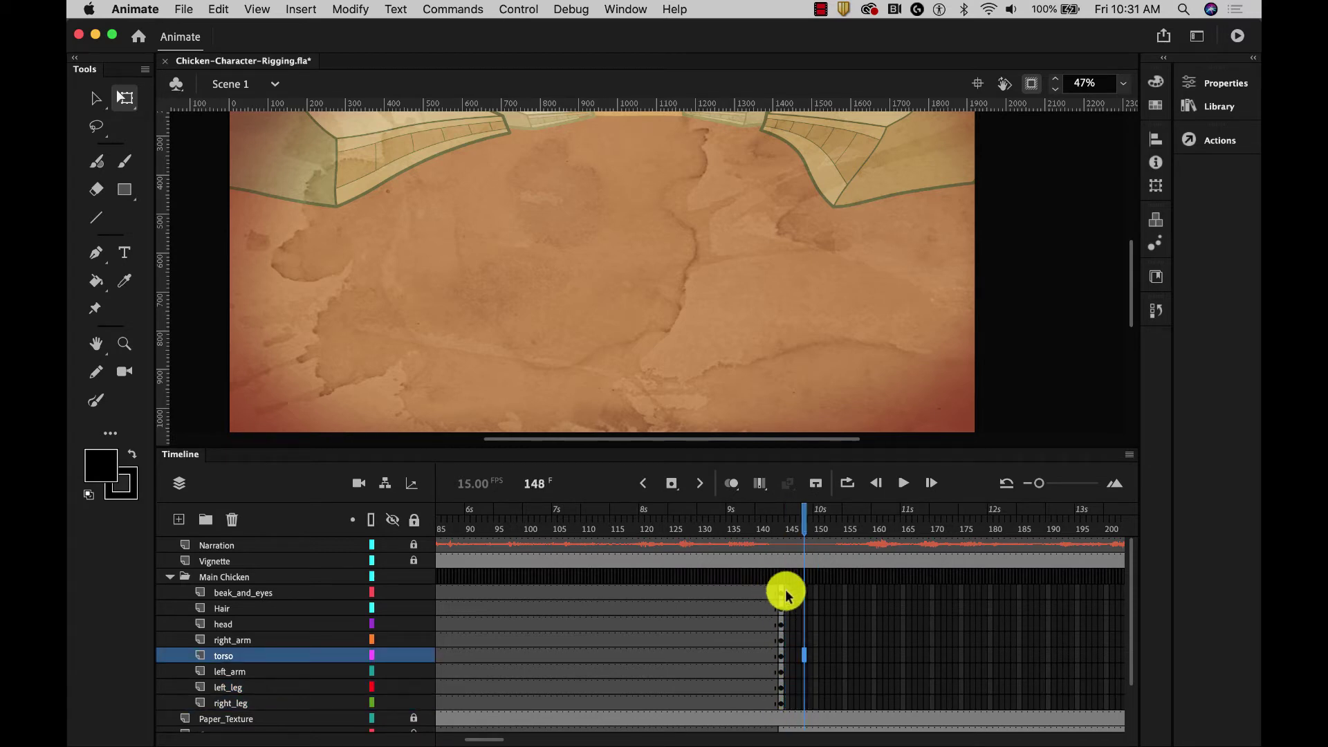
Step: Insert keyframes at frame 145 on all Main Chicken layers from beak_and_eyes to right_leg
left_click(786, 593)
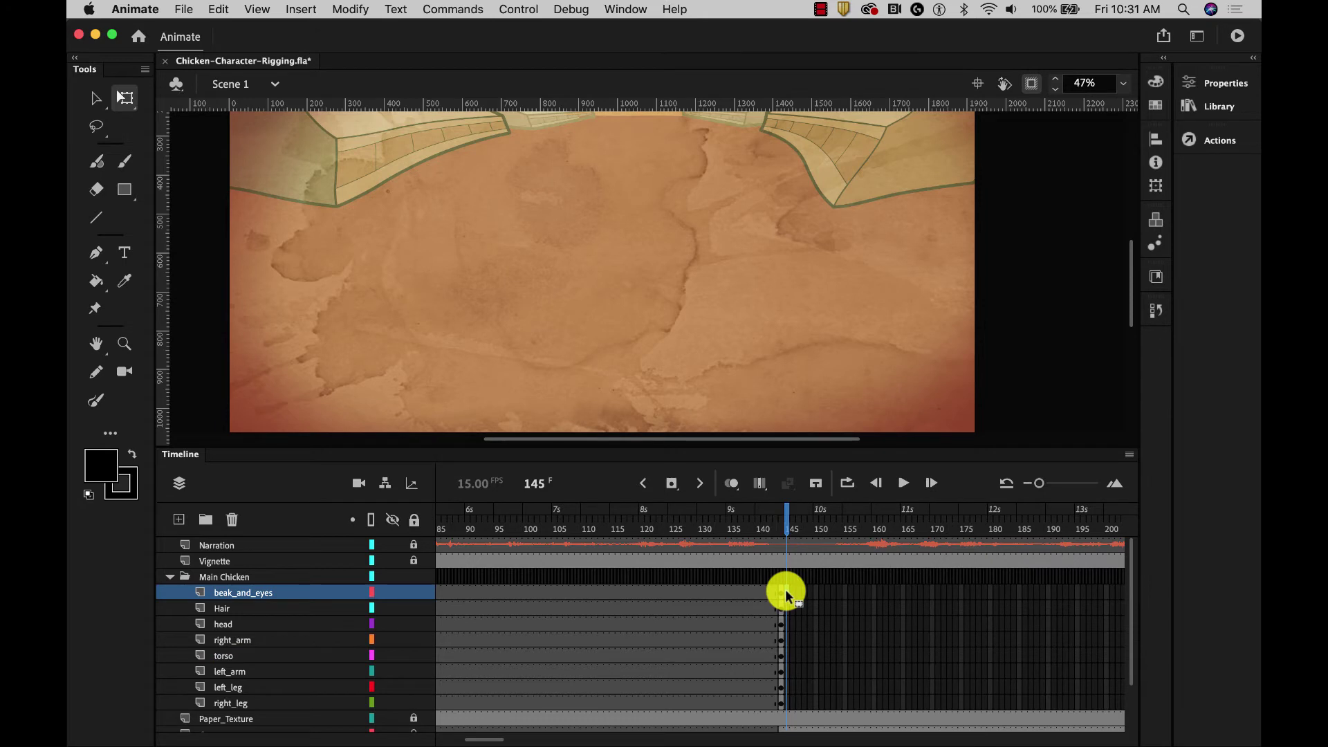
left_click(786, 704, "shift")
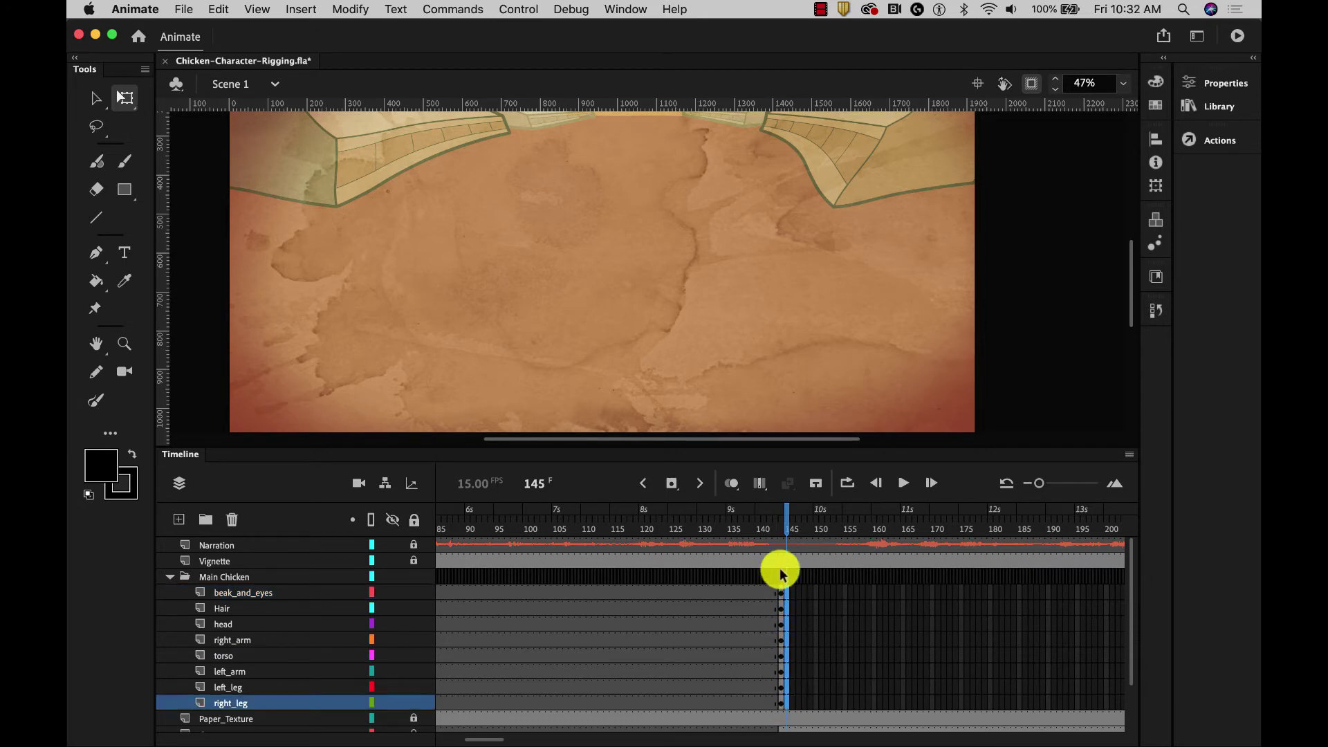
right_click(787, 606)
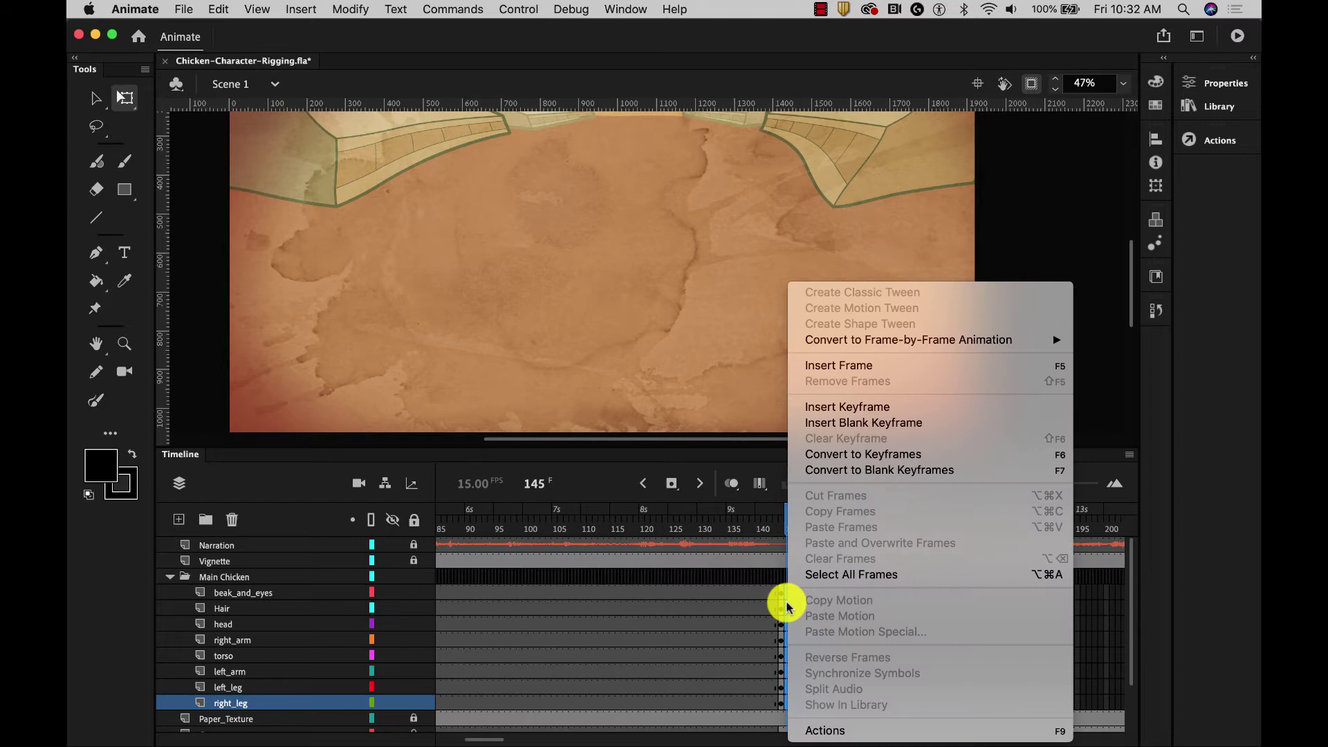
left_click(824, 408)
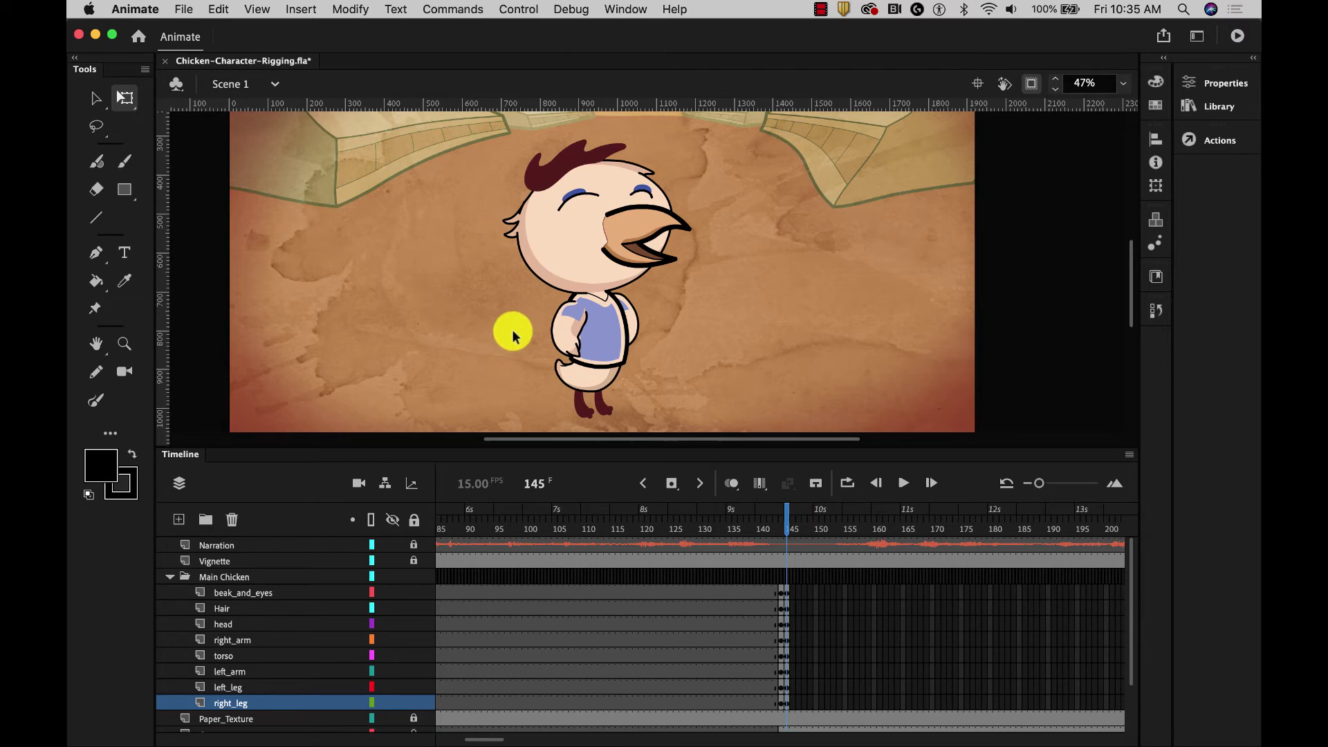
Step: Rotate the right_arm and left_arm pieces up and outward in frame 145 so both wings are raised sideways
left_click(566, 352)
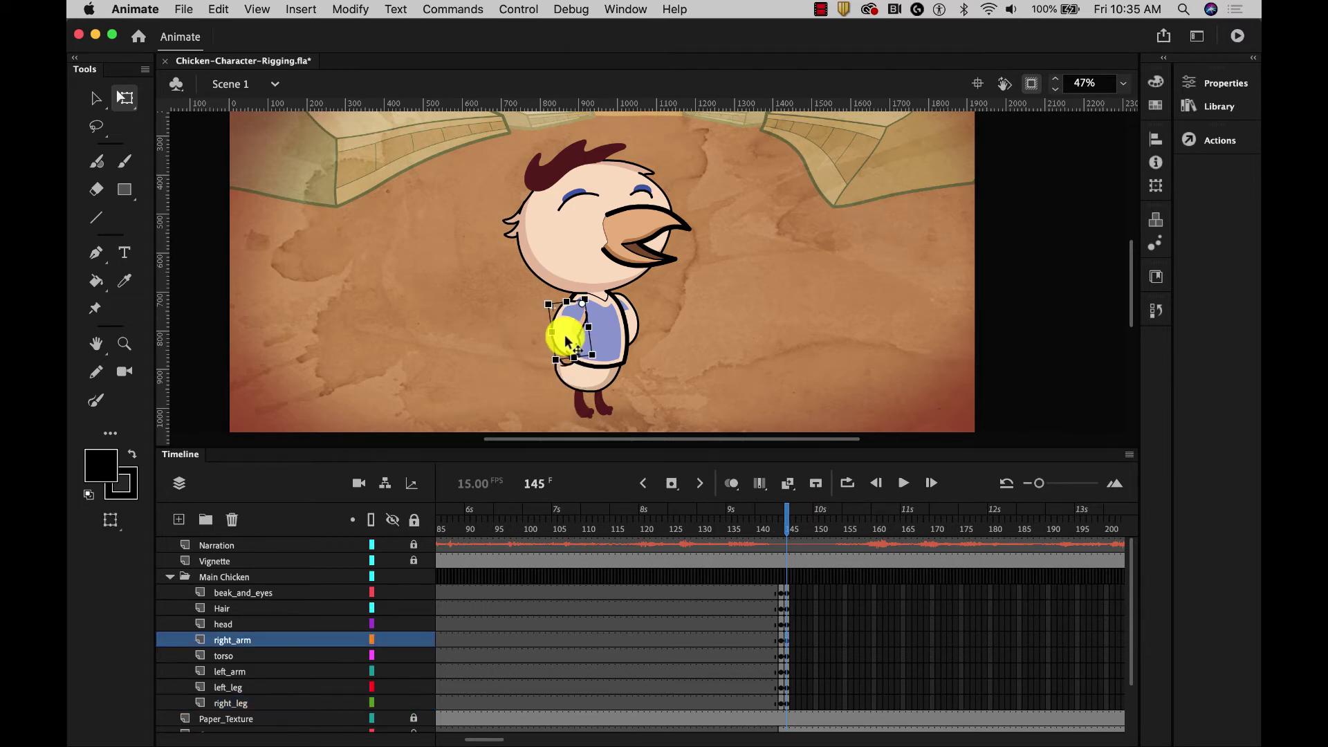
left_click_drag(551, 372, 436, 284)
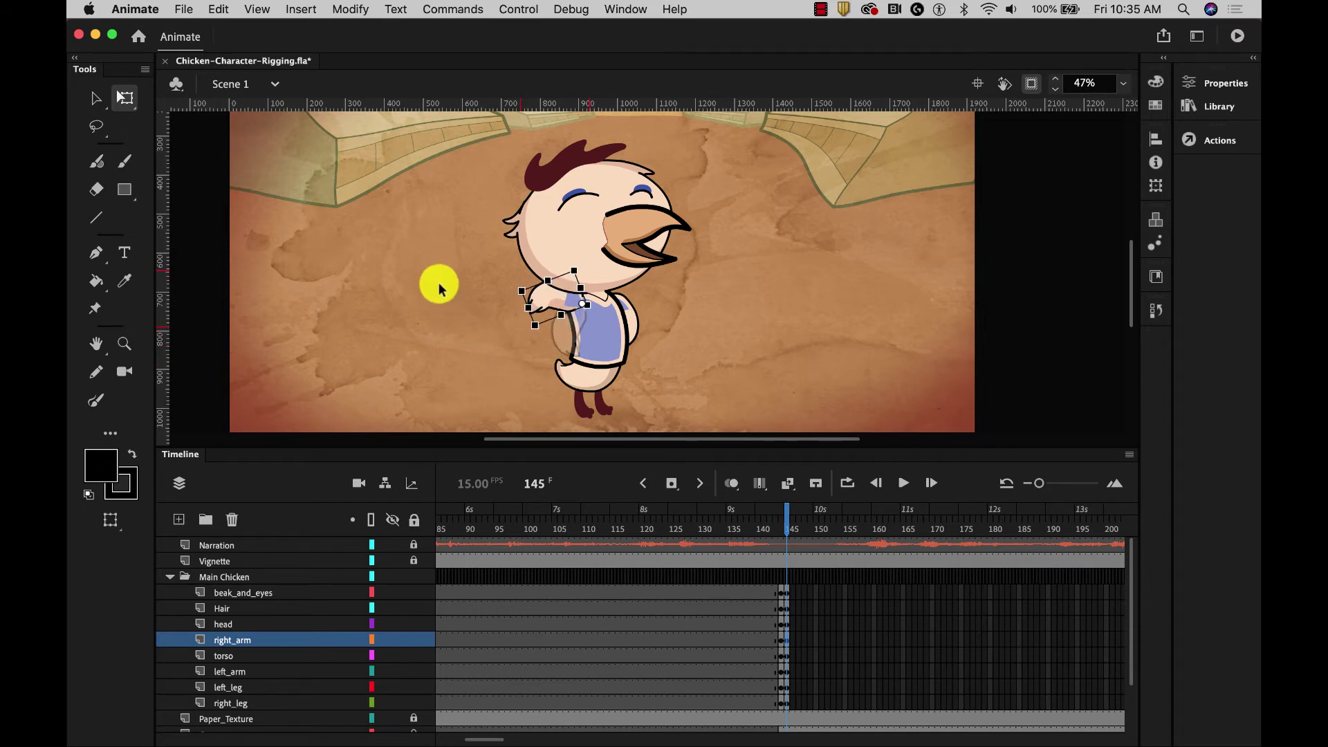
left_click(631, 336)
left_click_drag(661, 339, 682, 283)
Step: Set the transformation point of the head, hair and beak at the neck in frame 145 and tilt them further back
left_click_drag(510, 135, 713, 272)
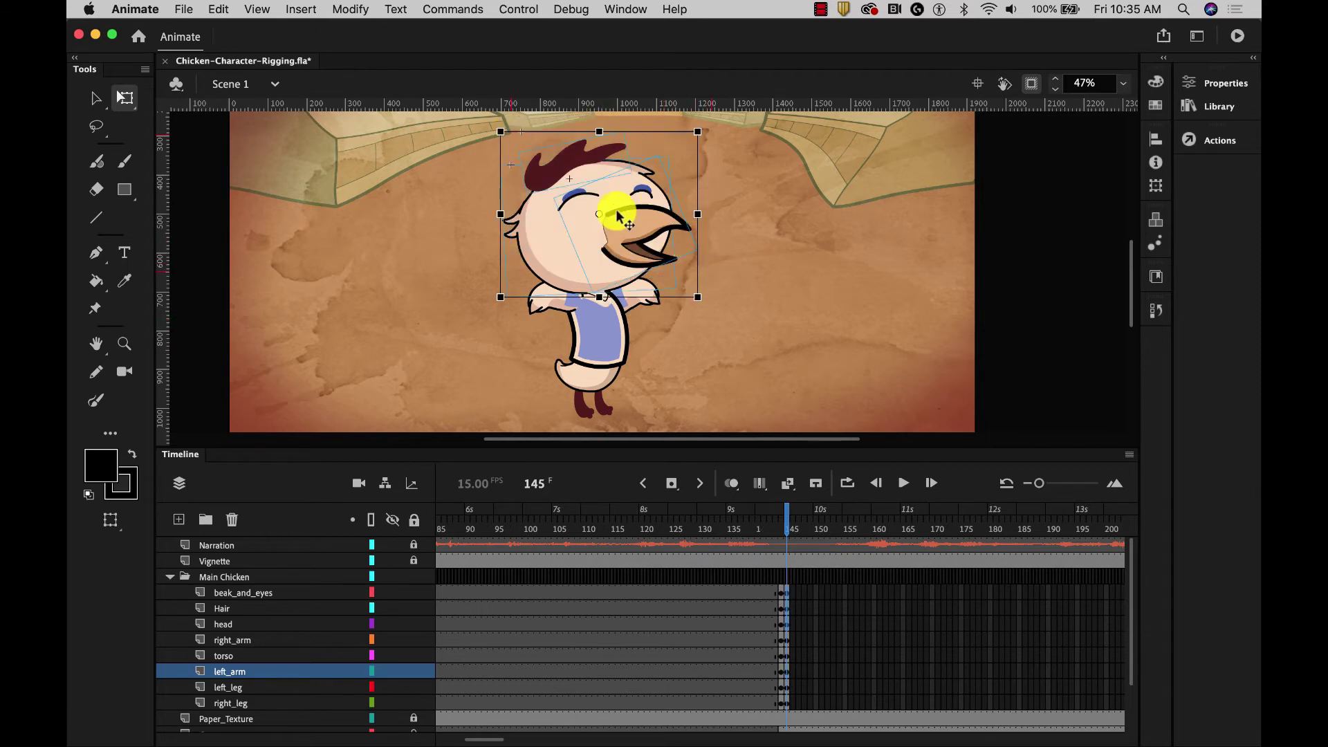
left_click_drag(599, 217, 590, 295)
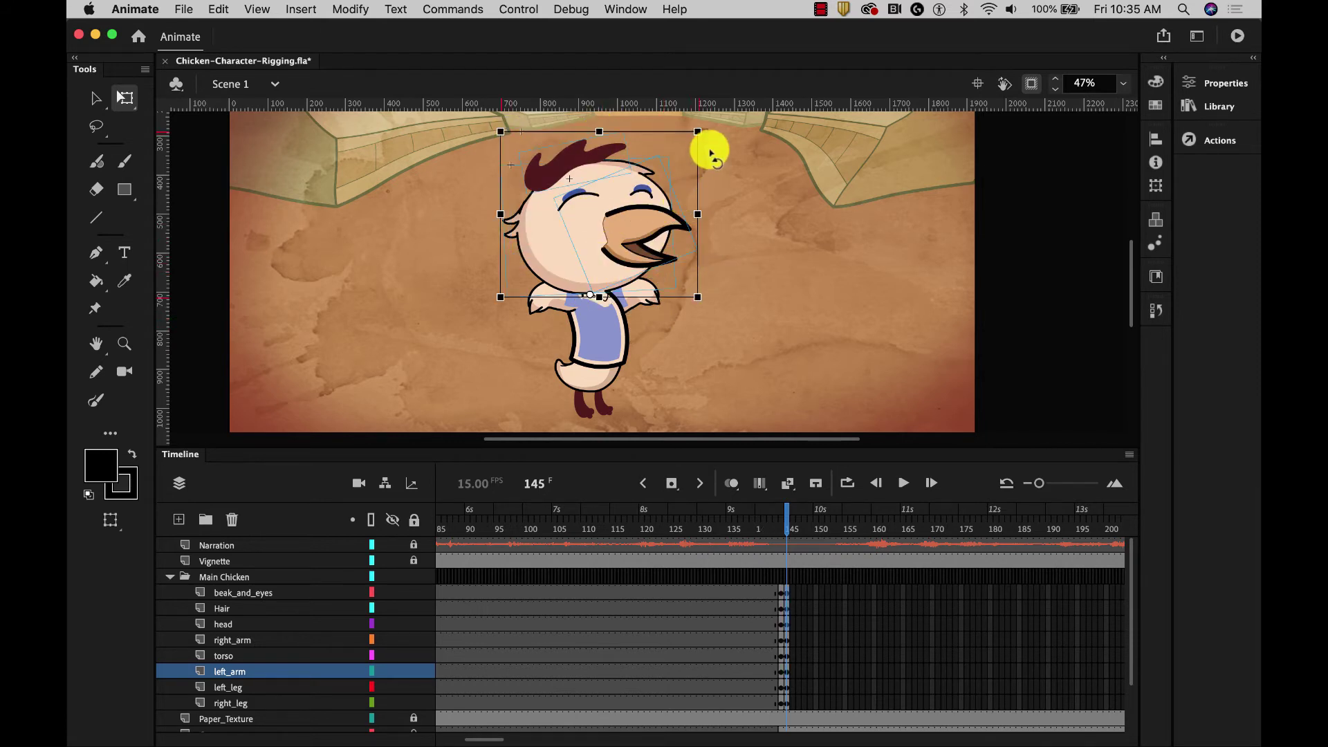
left_click_drag(712, 134, 664, 113)
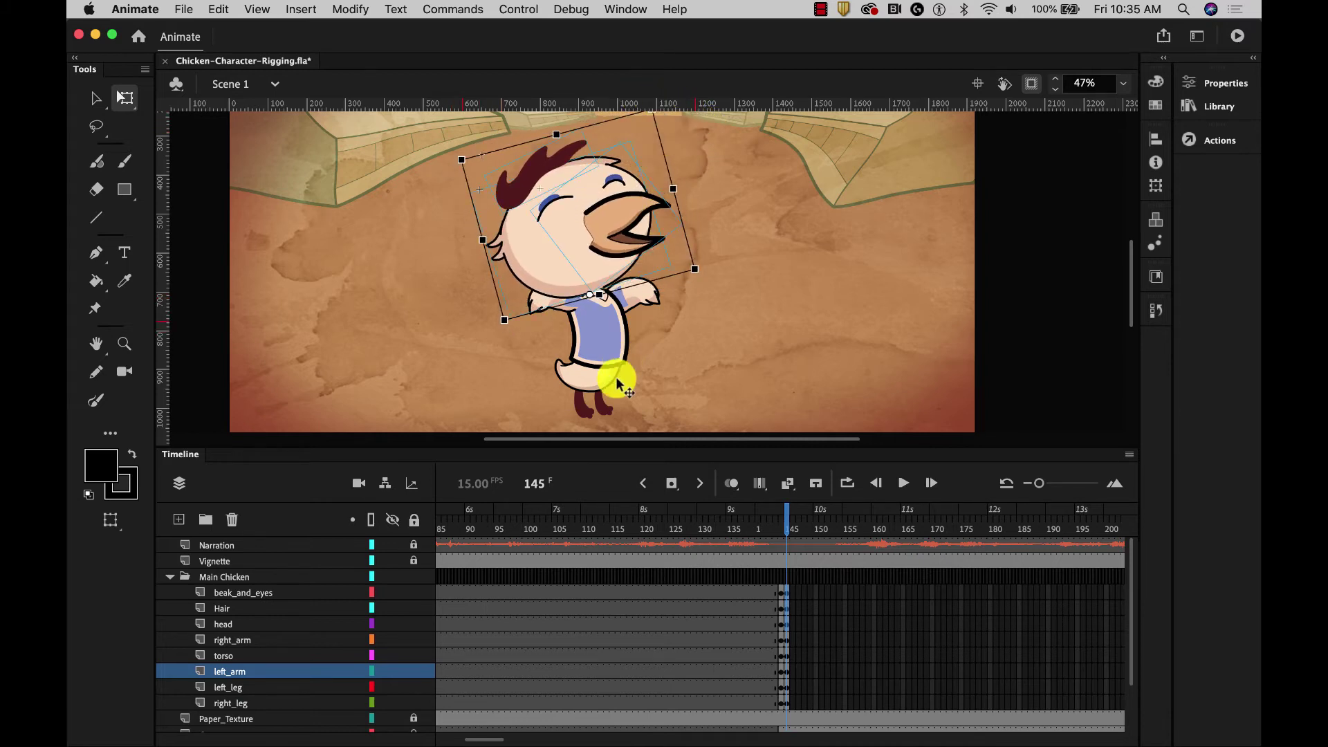
Step: Rotate both leg pieces clockwise so the feet swing backward behind the body, and deselect them
left_click(584, 413)
mouse_move(583, 414)
left_mouse_down()
mouse_move(602, 429)
mouse_move(564, 435)
mouse_move(593, 429)
left_mouse_up()
left_click(607, 409)
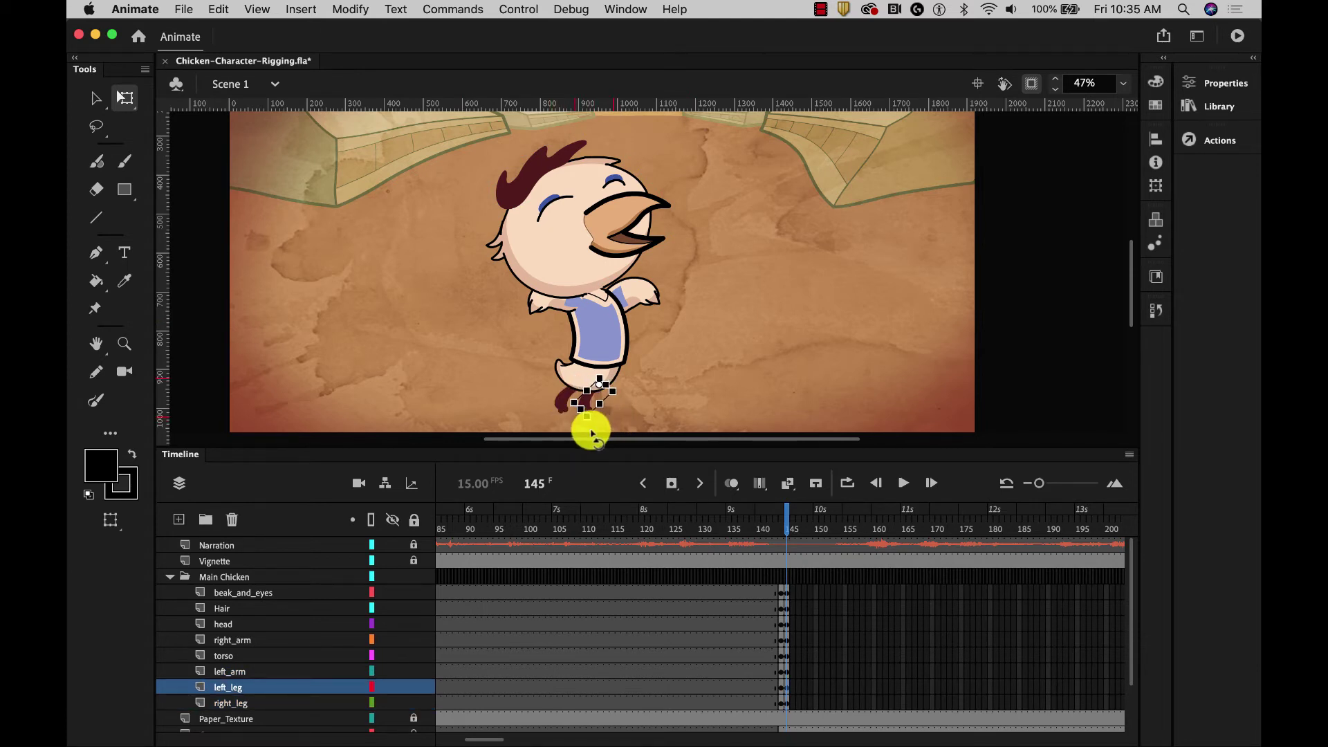
left_click(450, 213)
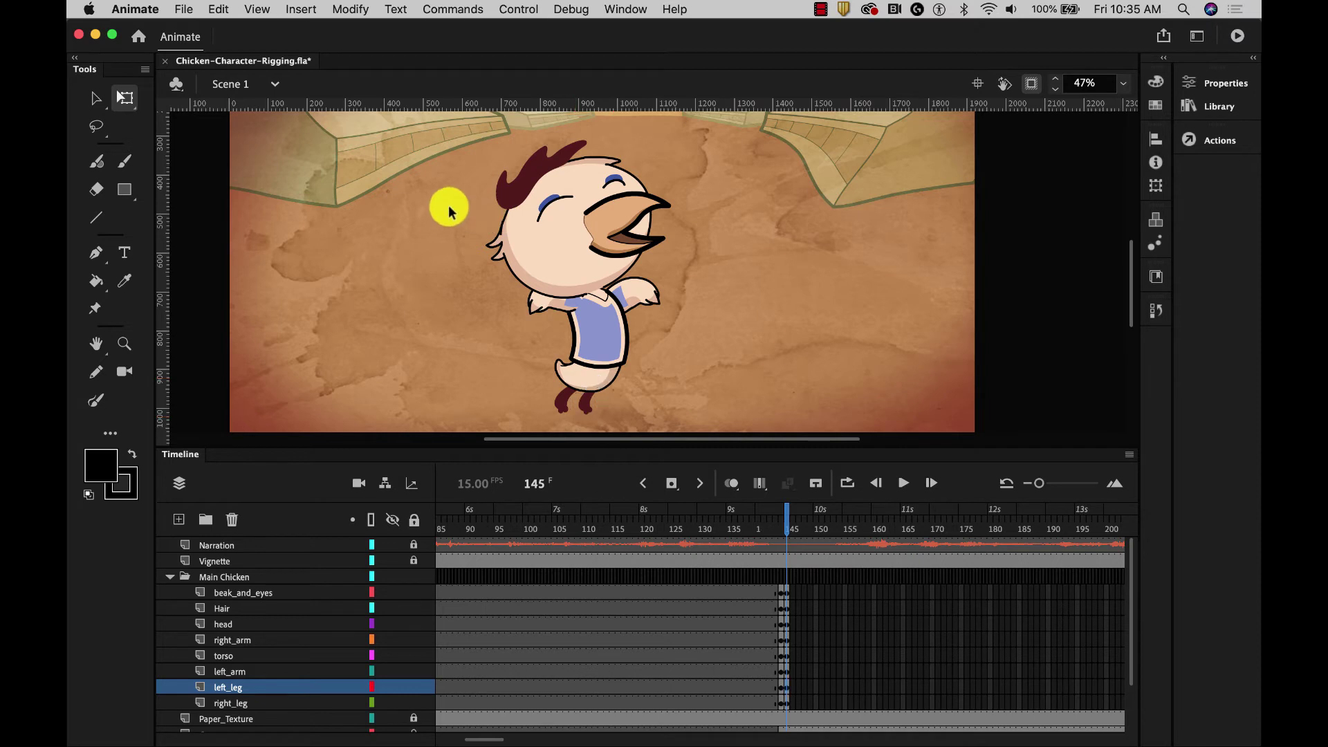
Step: Select all pieces of the chicken in frame 145, rotate them together clockwise into a forward lean, and deselect them
left_click_drag(460, 129, 689, 423)
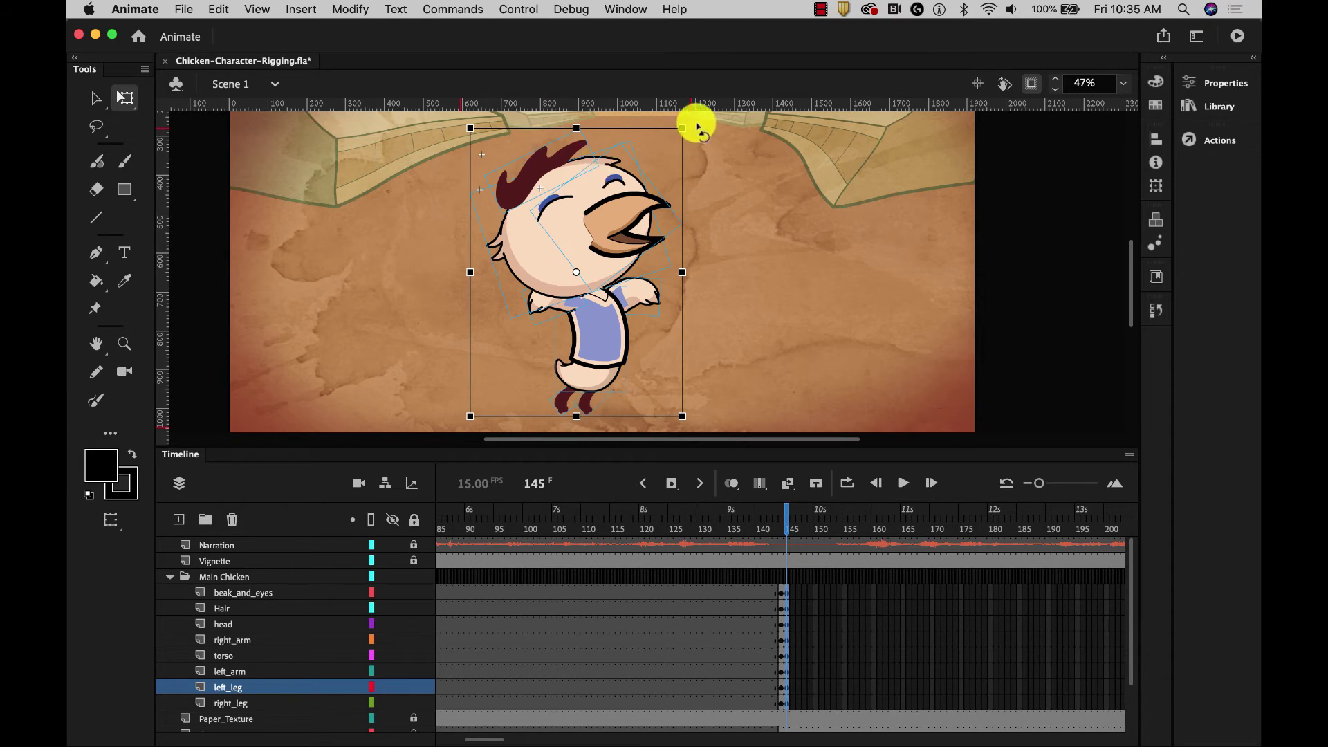
left_click_drag(694, 125, 741, 169)
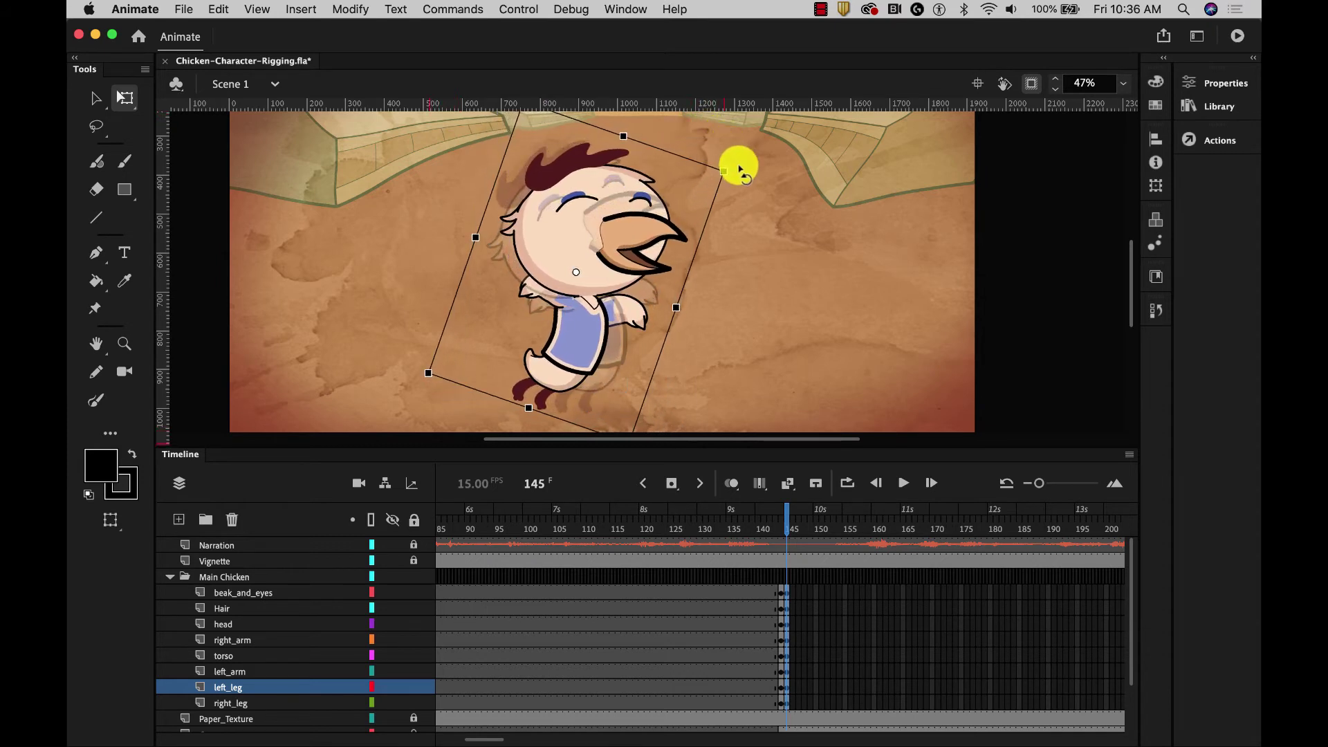
left_click(818, 216)
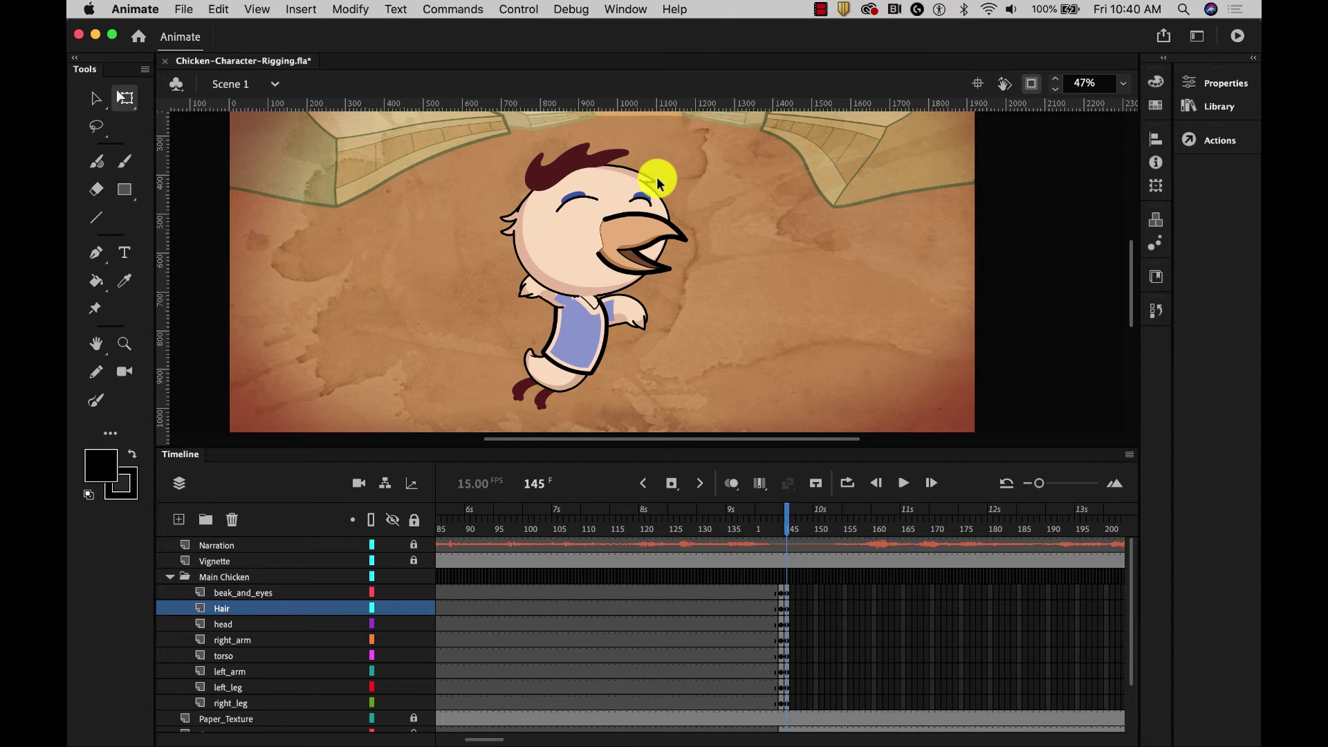
Step: Nudge the beak_and_eyes piece slightly to the right across the face in frame 145
left_click(634, 227)
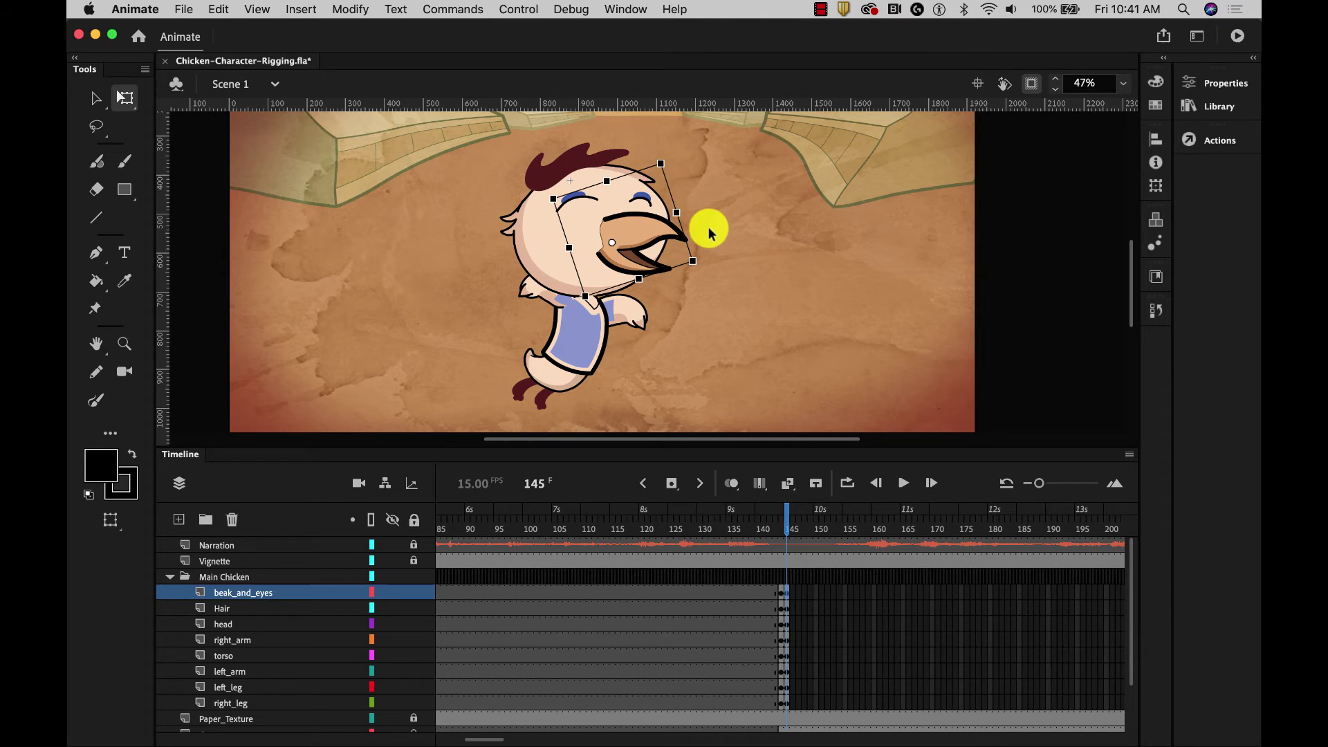
key("Right")
key("Right")
key("Right")
key("Right")
key("Right")
key("Right")
key("Right")
key("Right")
key("Right")
key("Right")
key("Right")
key("Right")
key("Right")
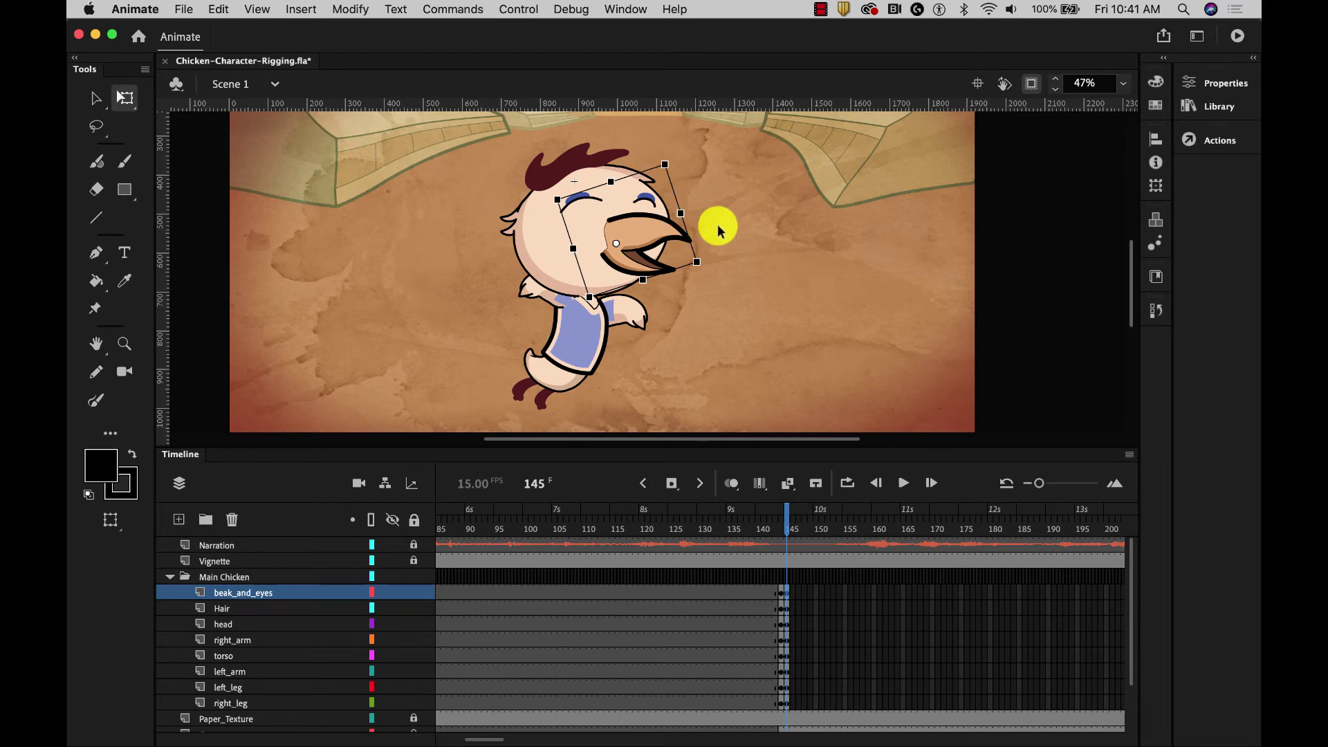
Step: Nudge the Hair piece slightly up and well to the left along the head in frame 145, and deselect it
left_click(730, 218)
left_click(590, 162)
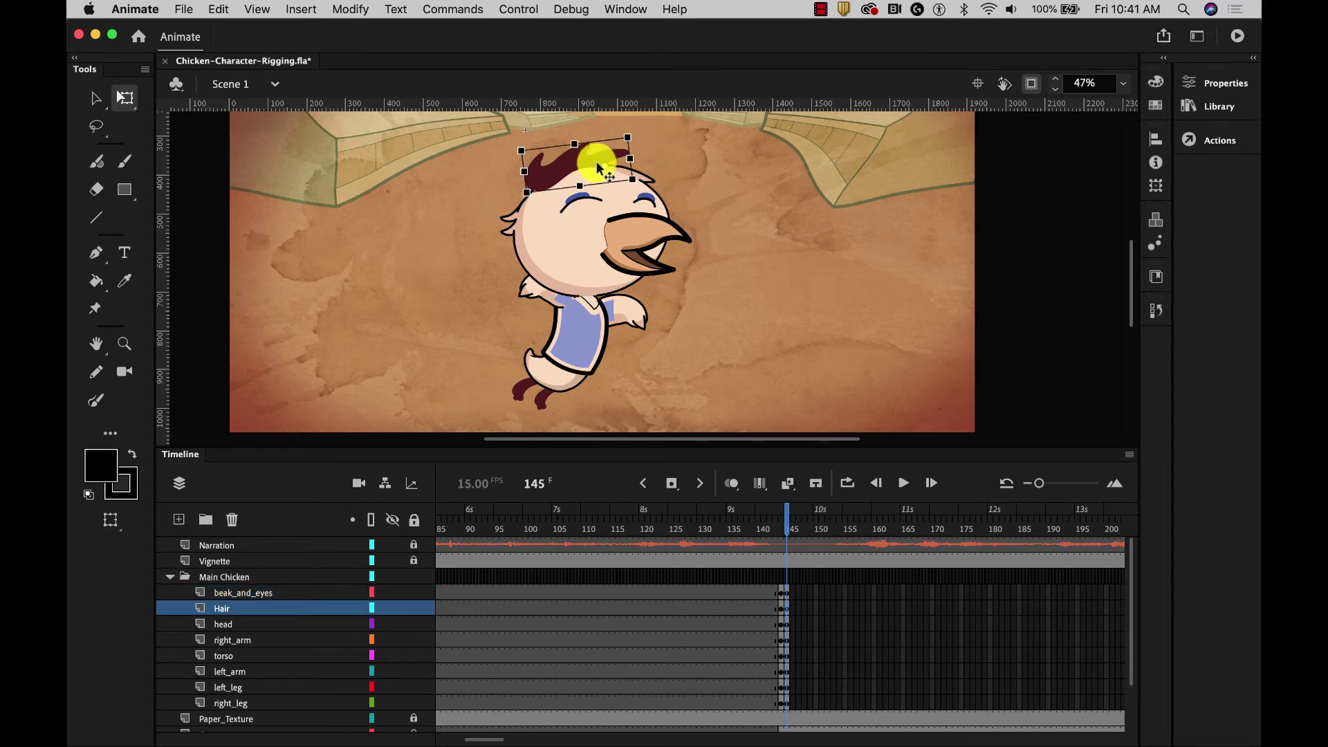
key("Up")
key("Up")
key("Up")
key("Up")
key("Up")
key("Up")
key("Up")
key("Up")
key("Up")
key("Up")
key("Up")
key("Up")
key("Up")
key("Up")
key("Up")
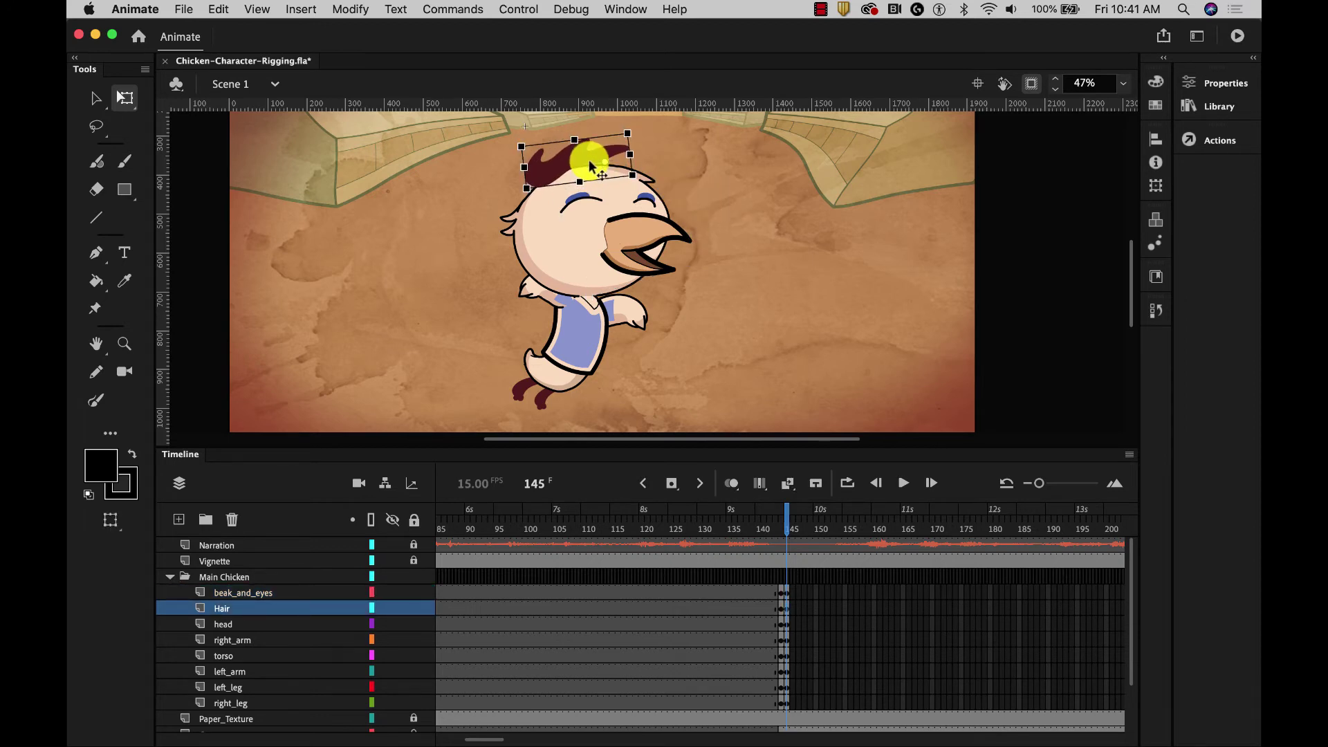
key("Left")
key("Left")
key("Left")
key("Left")
key("Left")
key("Left")
key("Left")
key("Left")
key("Left")
key("Left")
key("Left")
key("Left")
key("Left")
key("Left")
key("Left")
key("Left")
key("Left")
key("Left")
key("Left")
key("Left")
key("Left")
key("Left")
key("Left")
key("Left")
key("Left")
key("Left")
key("Left")
key("Left")
key("Left")
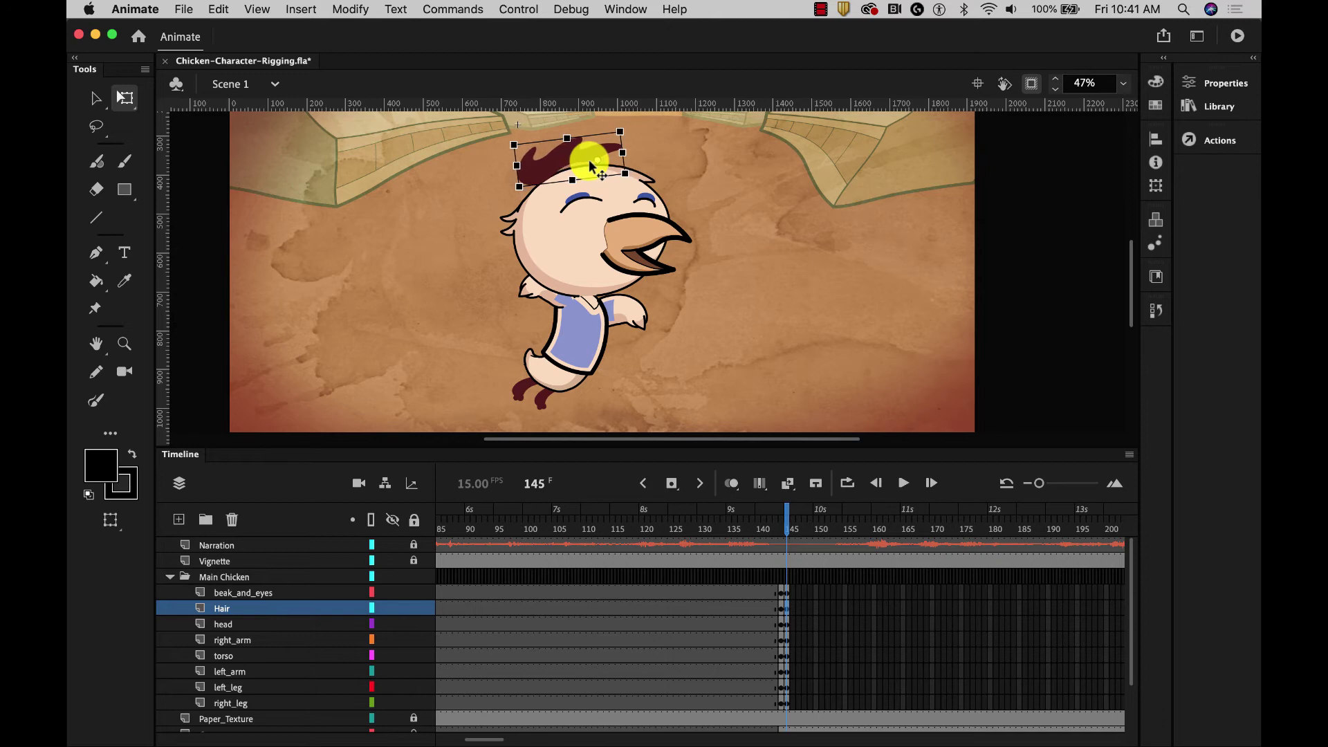
key("Left")
key("Left")
key("Left")
key("Left")
key("Left")
key("Left")
key("Left")
key("Left")
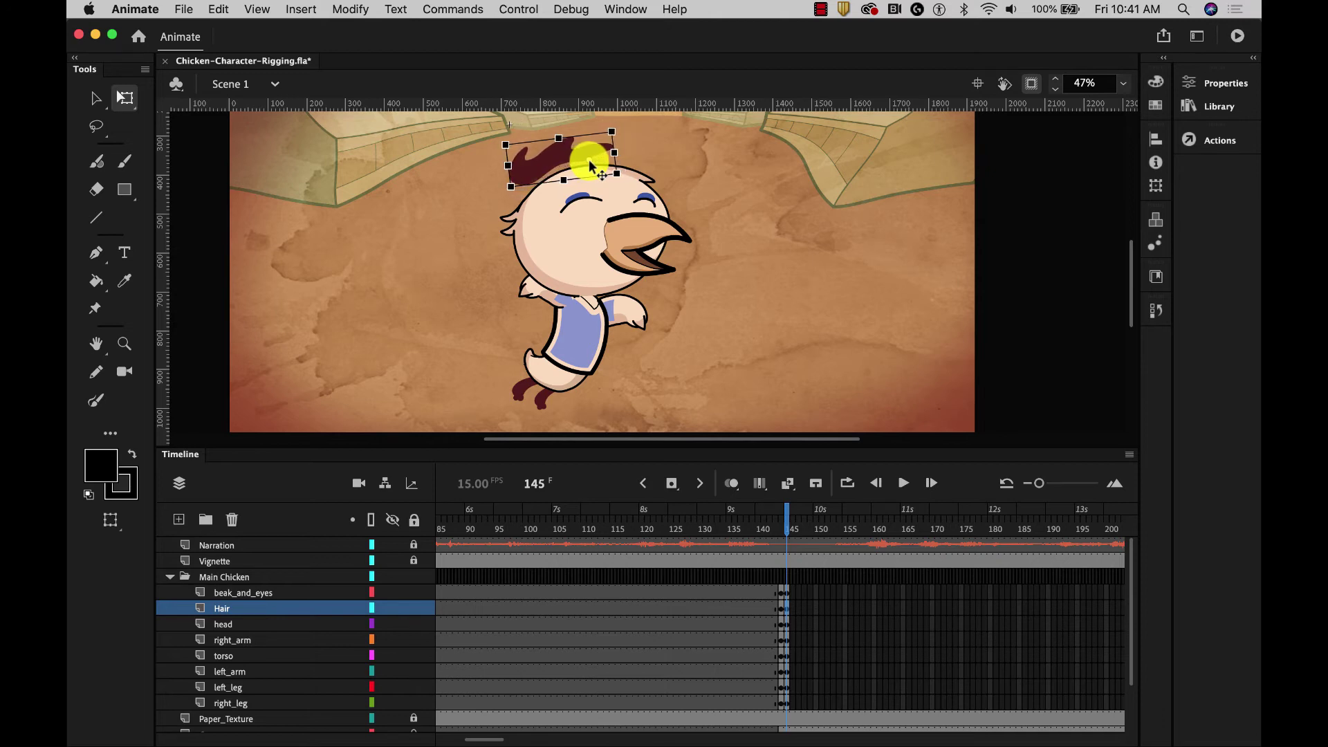
key("Down")
key("Down")
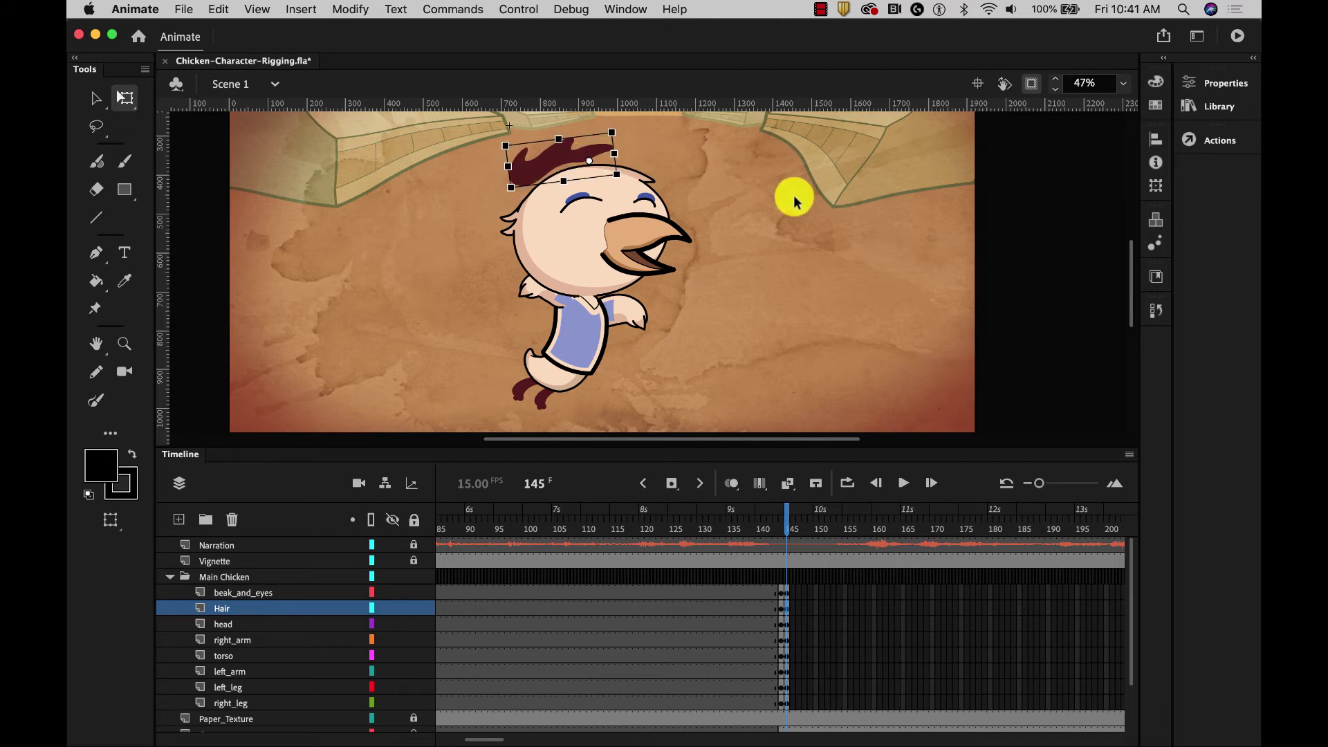
left_click(755, 229)
Step: Rotate the right arm slightly downward and the left arm upward in frame 145, and deselect them
left_click(528, 292)
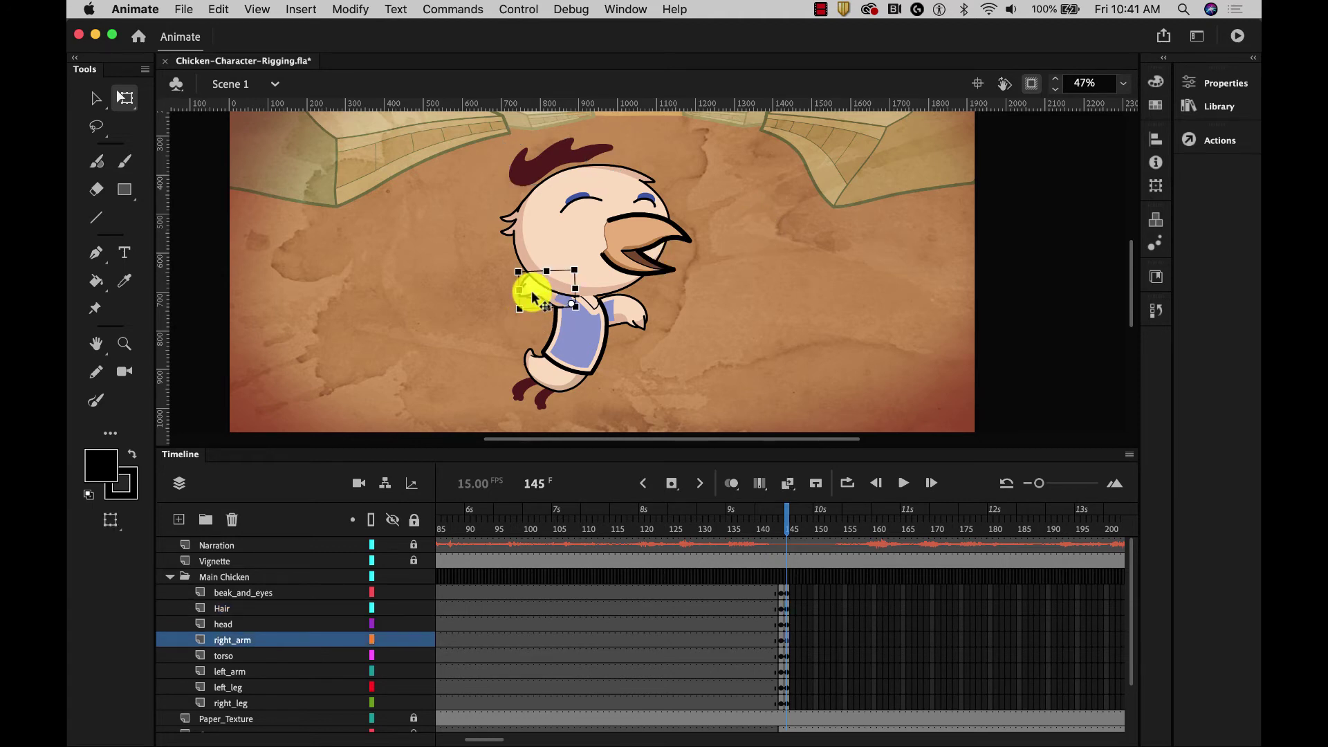
left_click_drag(513, 317, 516, 328)
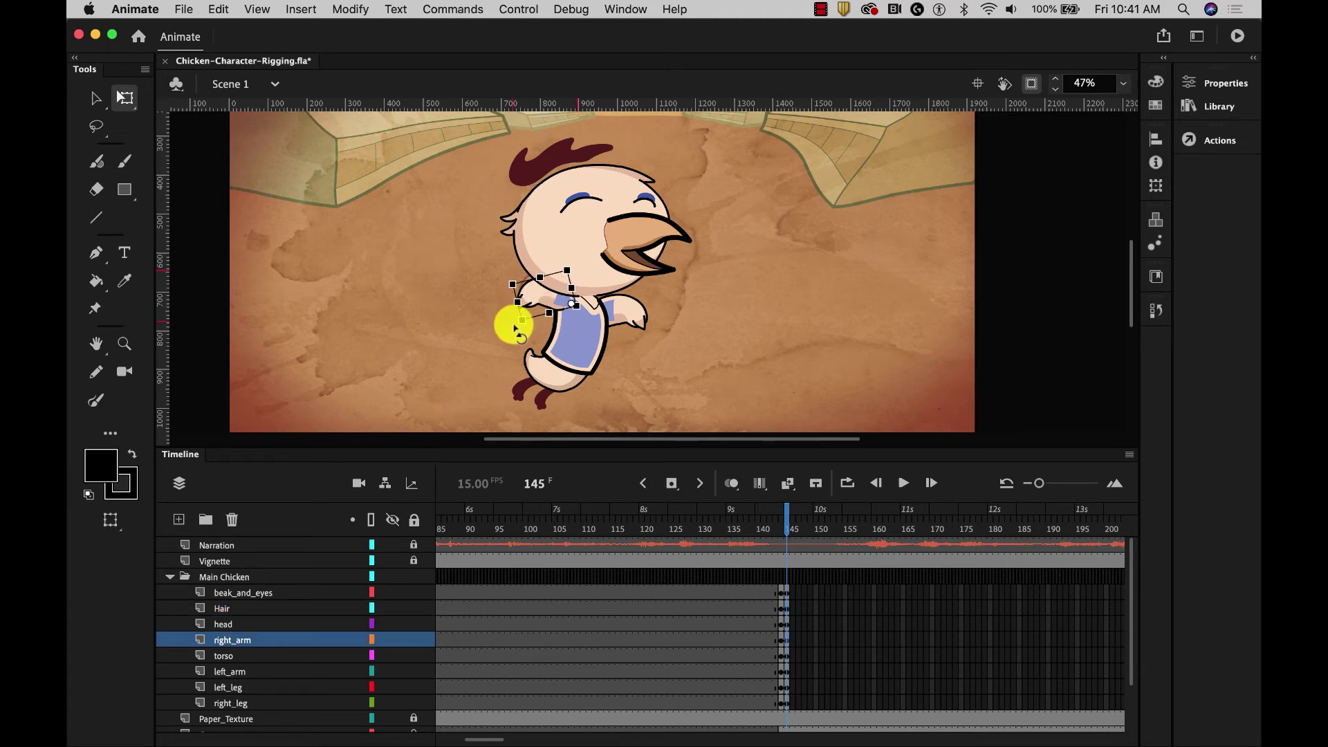
left_click(621, 317)
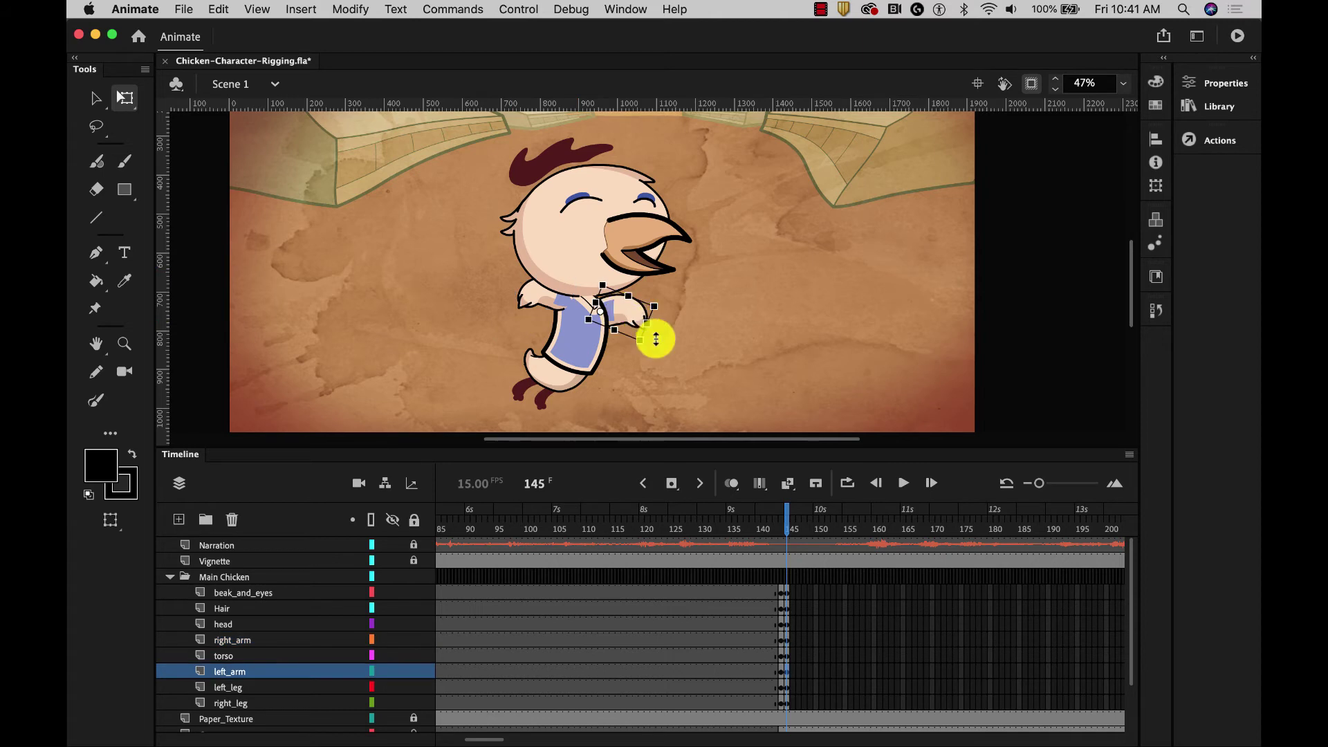
left_click_drag(641, 353, 664, 331)
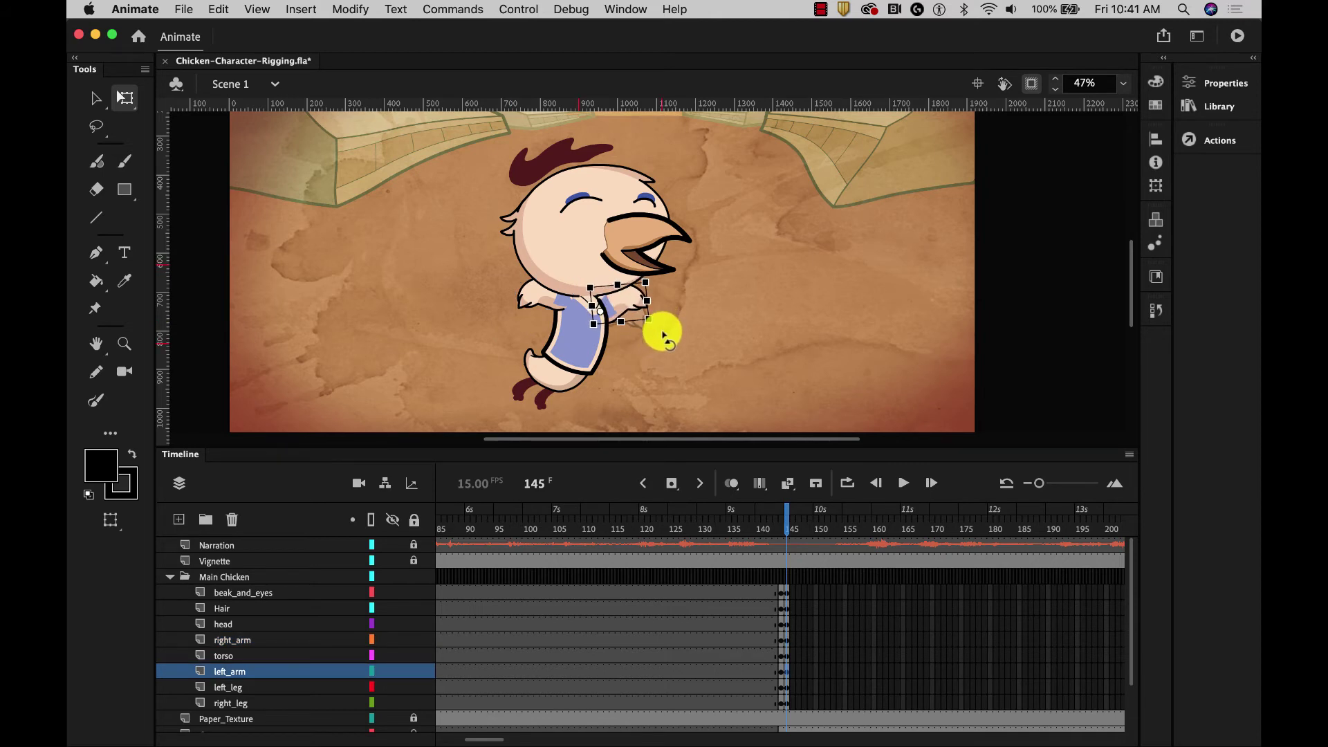
left_click(785, 349)
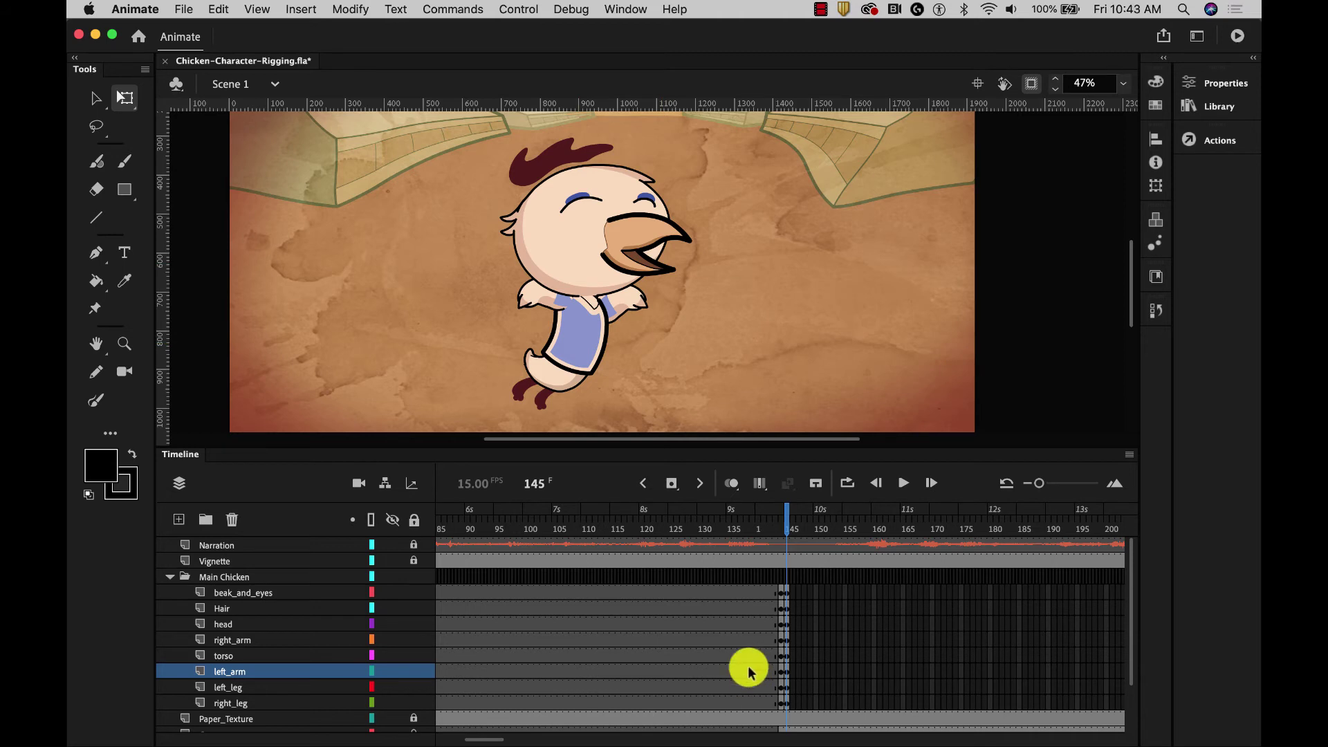
Step: Copy the frame 144 keyframes of all chicken layers, from beak_and_eyes to right_leg, to frame 146
left_click(782, 528)
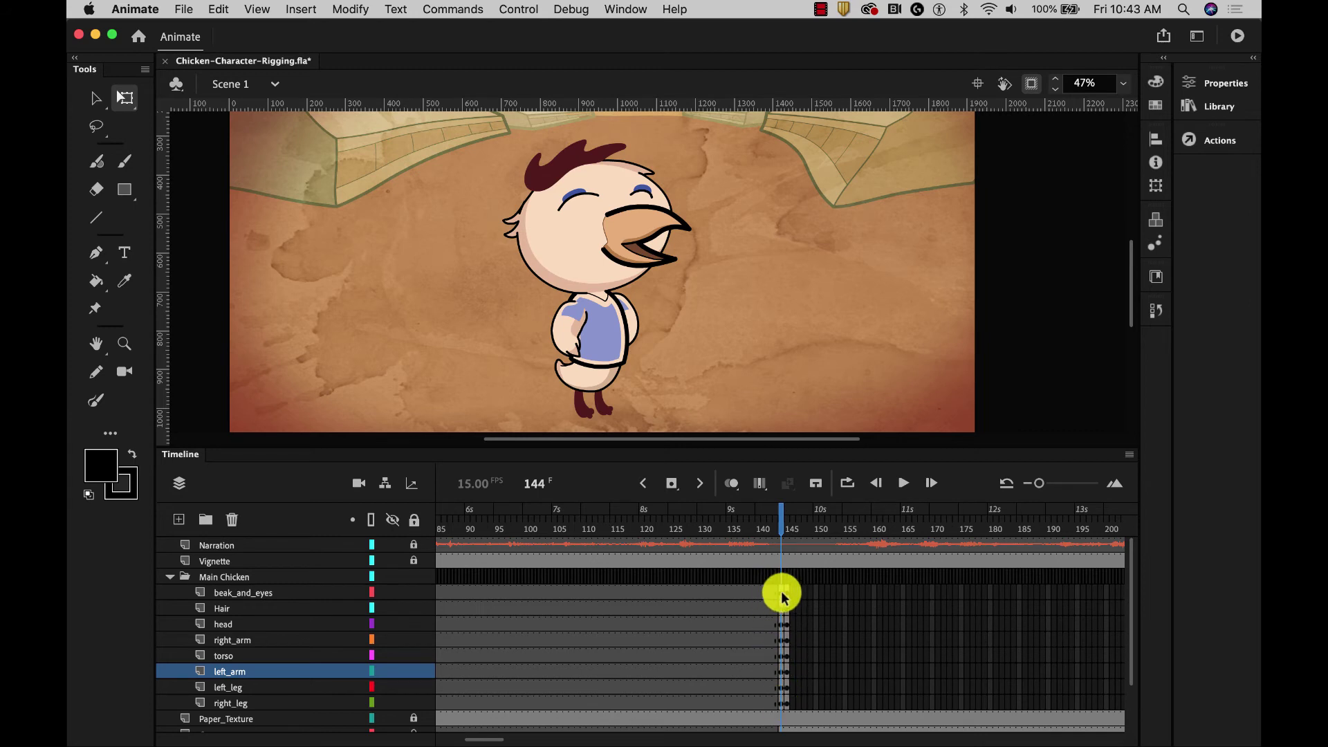
left_click_drag(780, 592, 781, 703)
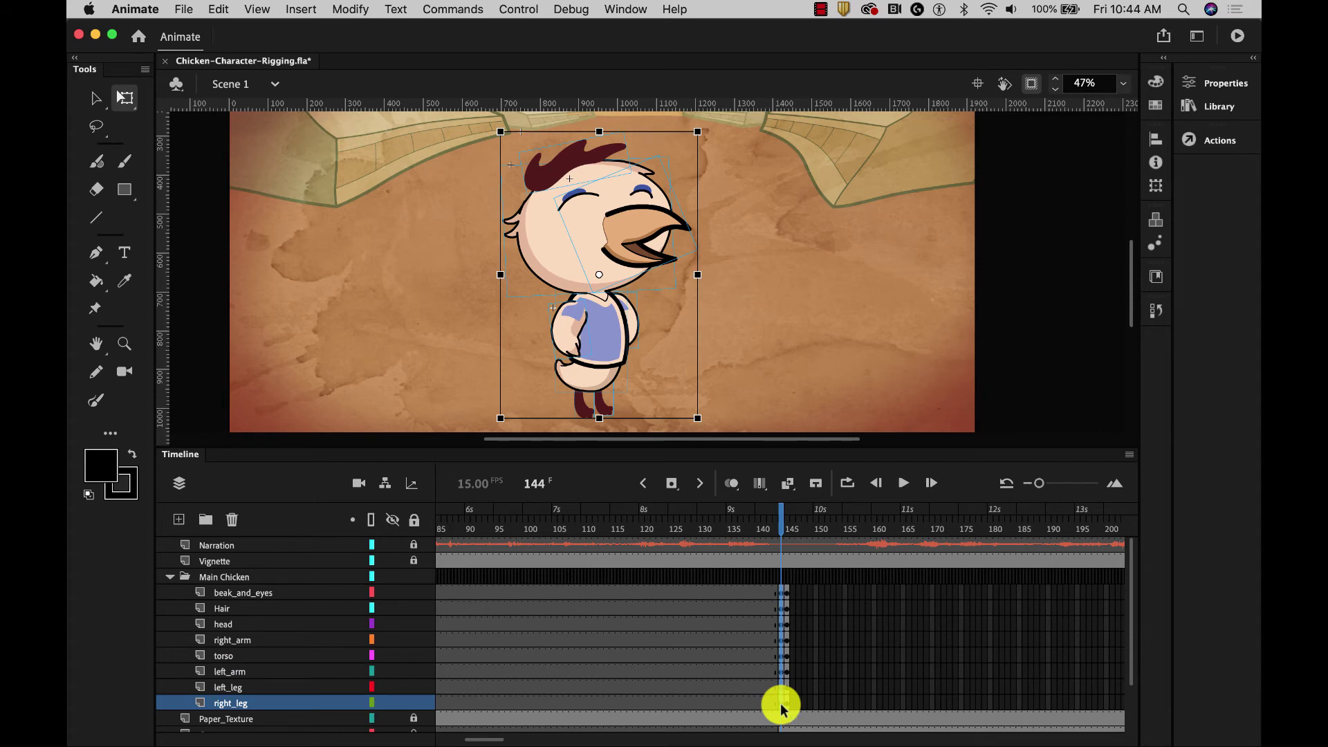
left_click_drag(782, 706, 795, 703)
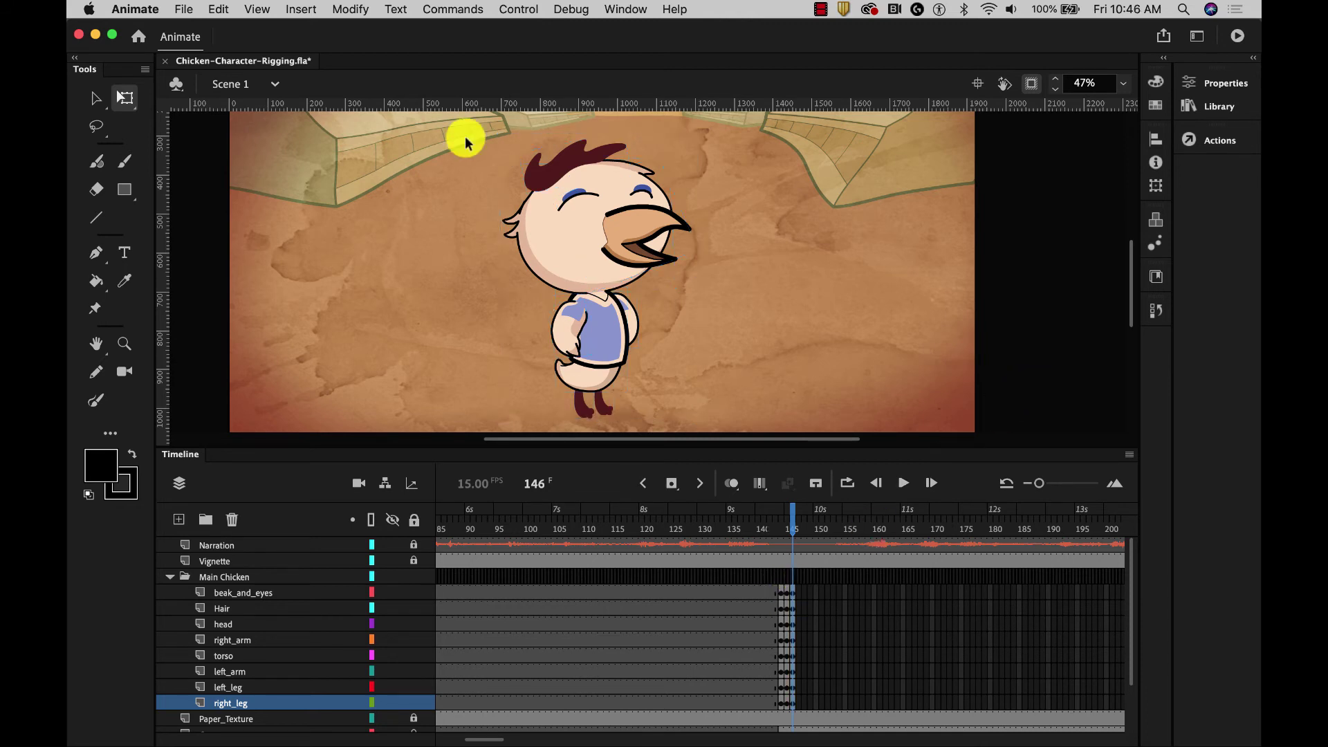
Step: Select all chicken pieces in frame 146, rotate them counterclockwise around the feet into a backward lean, and deselect them
left_click_drag(471, 128, 711, 427)
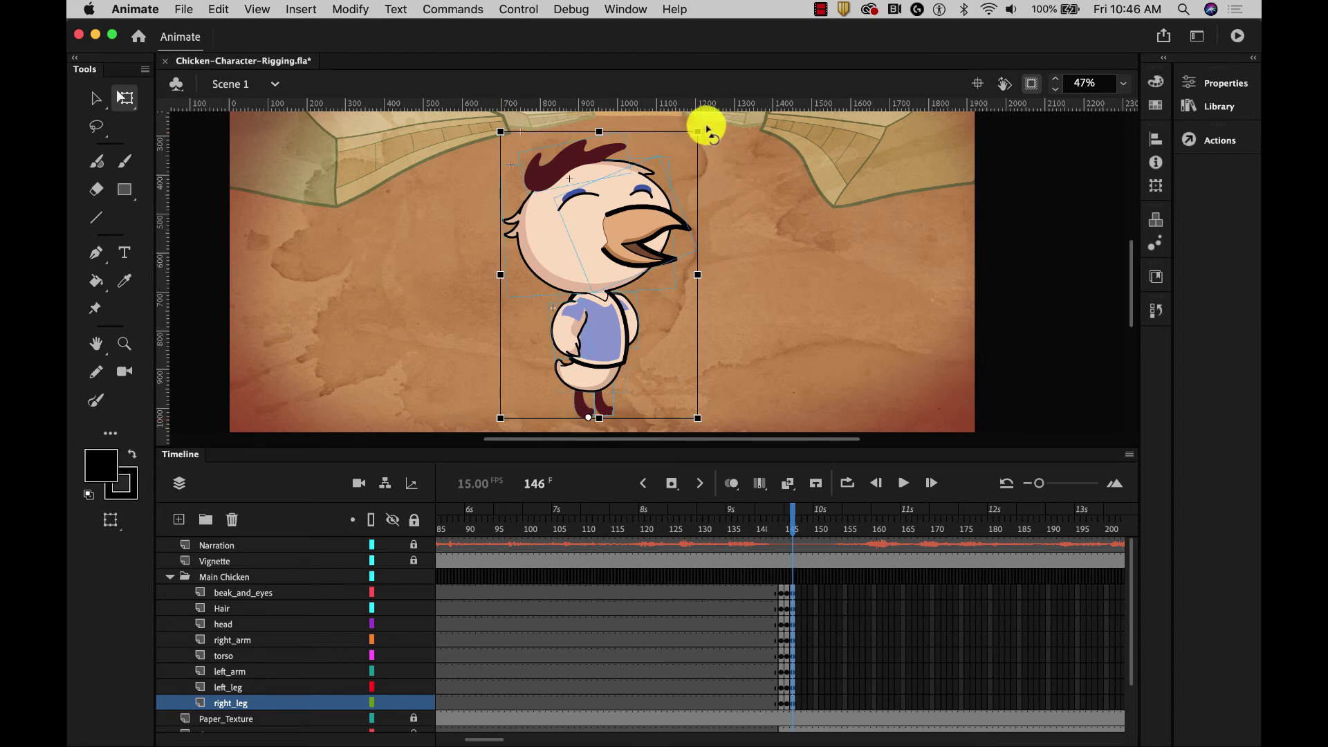
left_click_drag(703, 130, 639, 113)
left_click(765, 178)
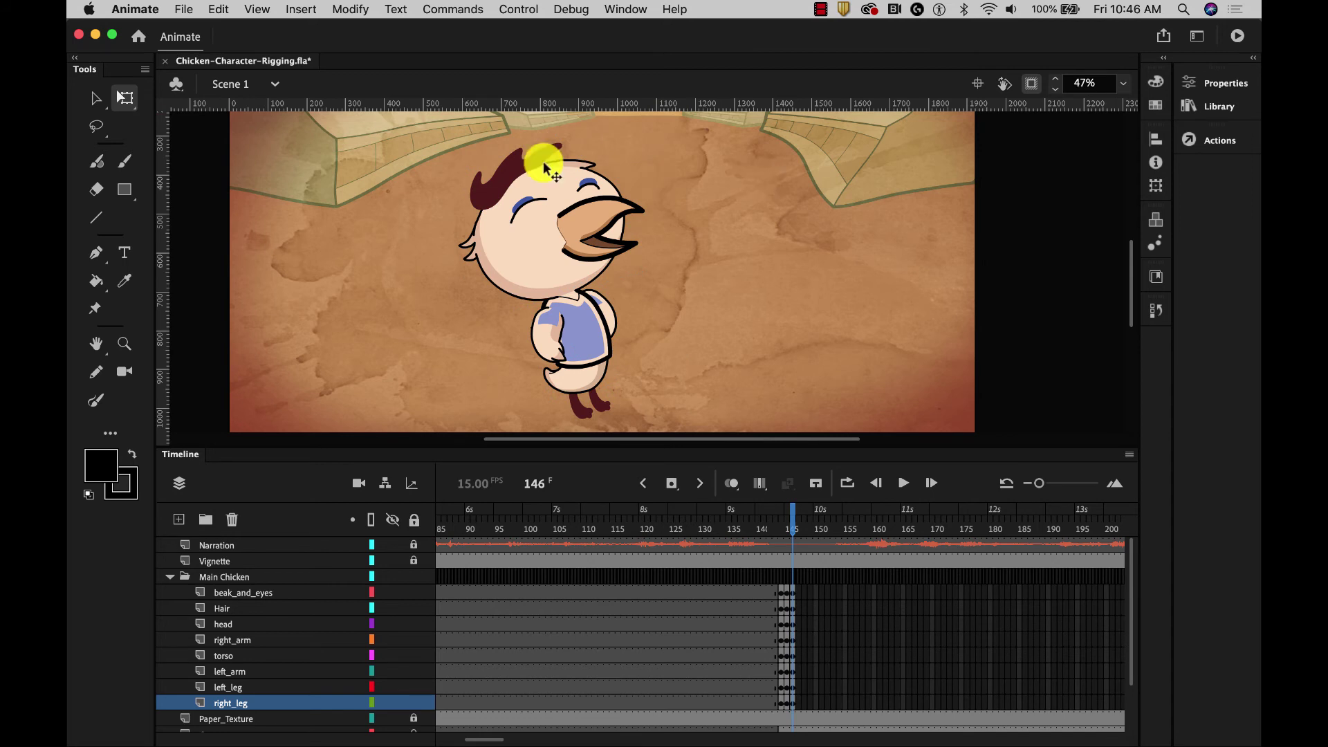
Step: Set the transformation point of the head, hair and beak at the neck in frame 146 and rotate them clockwise to tilt forward
left_click_drag(441, 131, 567, 236)
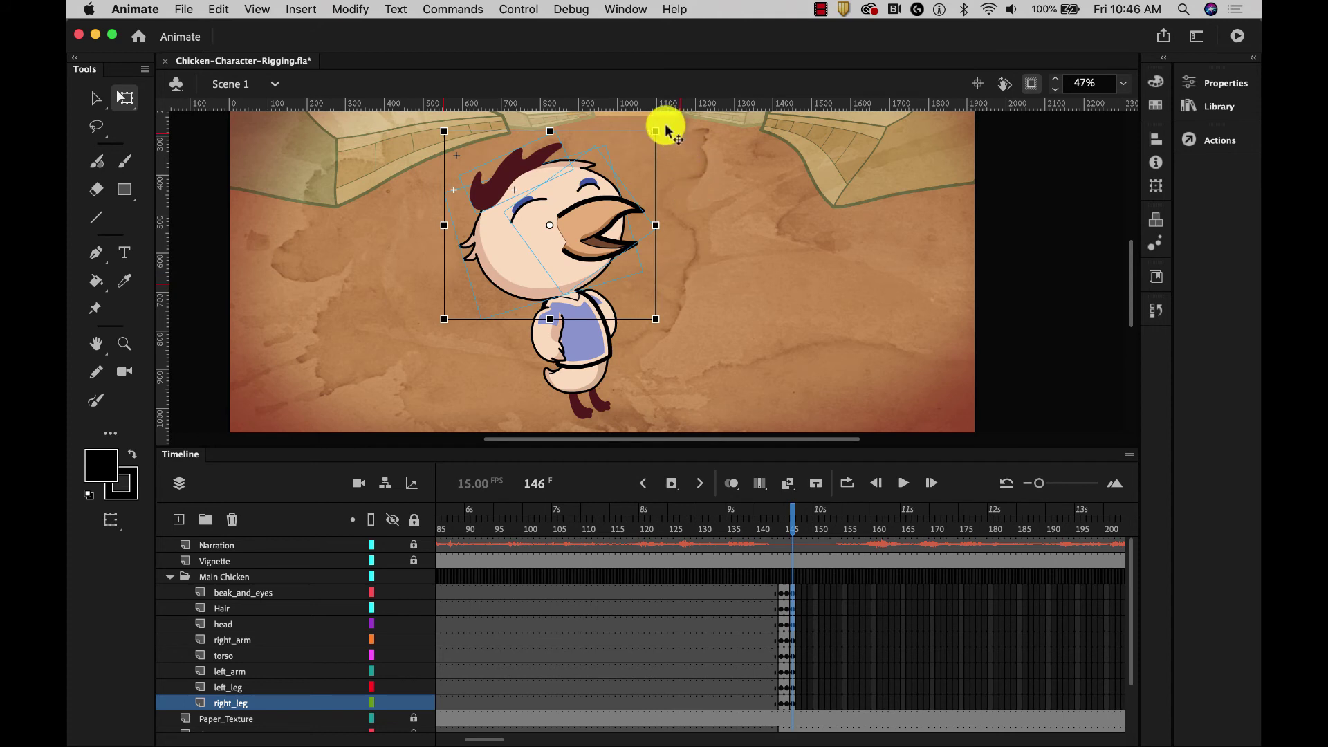
left_click_drag(552, 228, 568, 303)
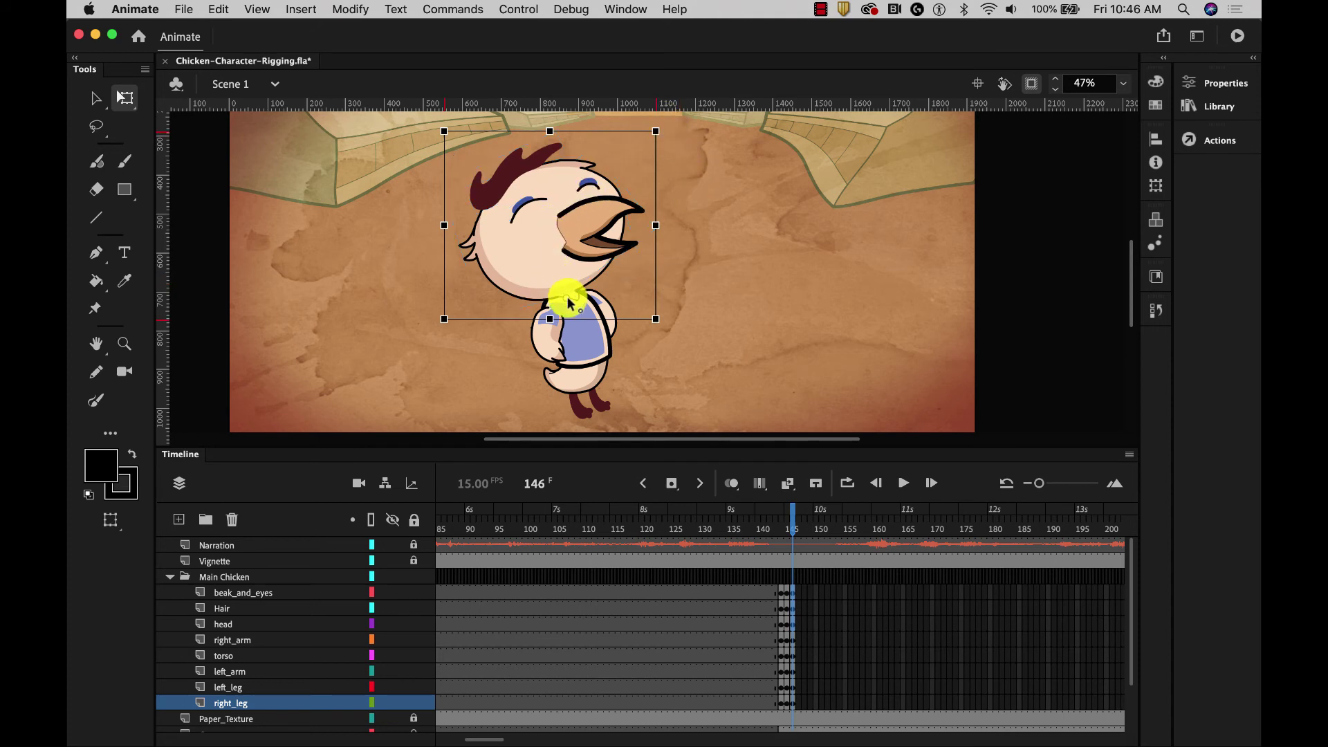
left_click_drag(663, 125, 757, 186)
left_click(735, 366)
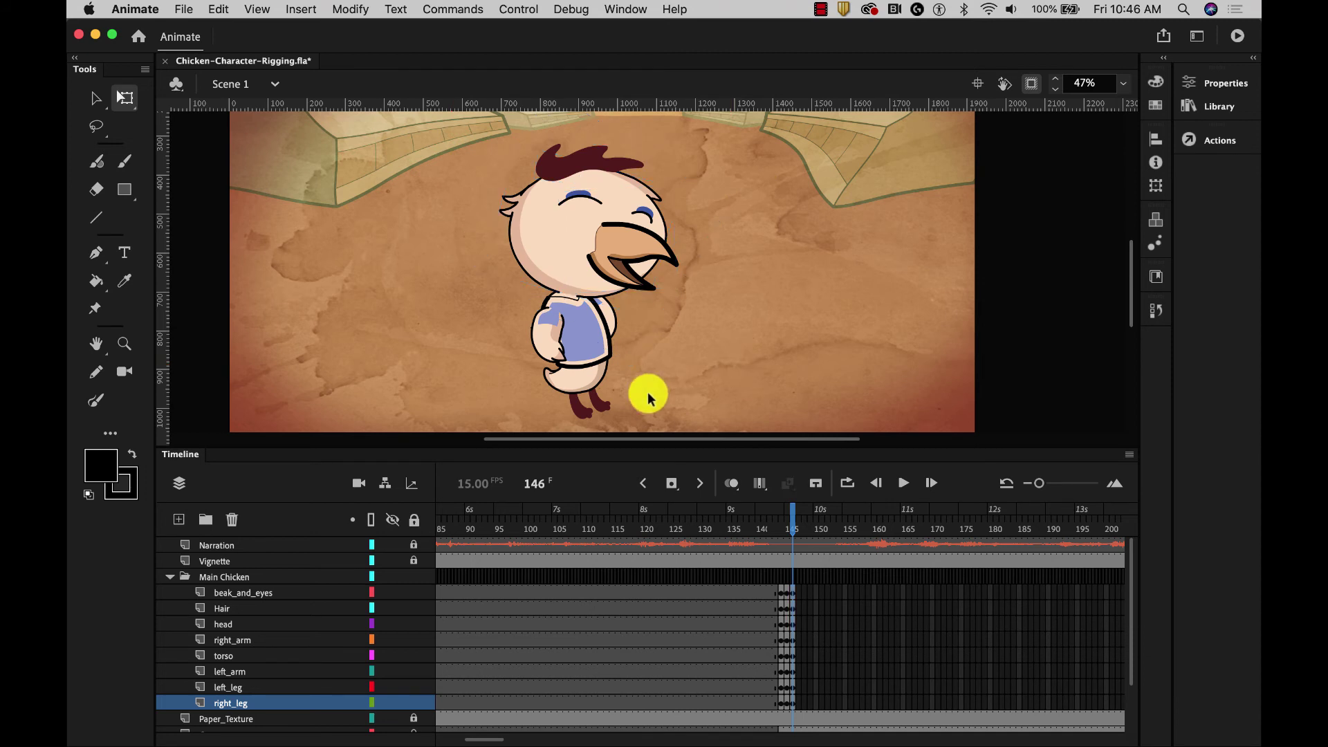
Step: Swing the left leg forward and rotate both arms outward from the torso in frame 146
left_click(612, 412)
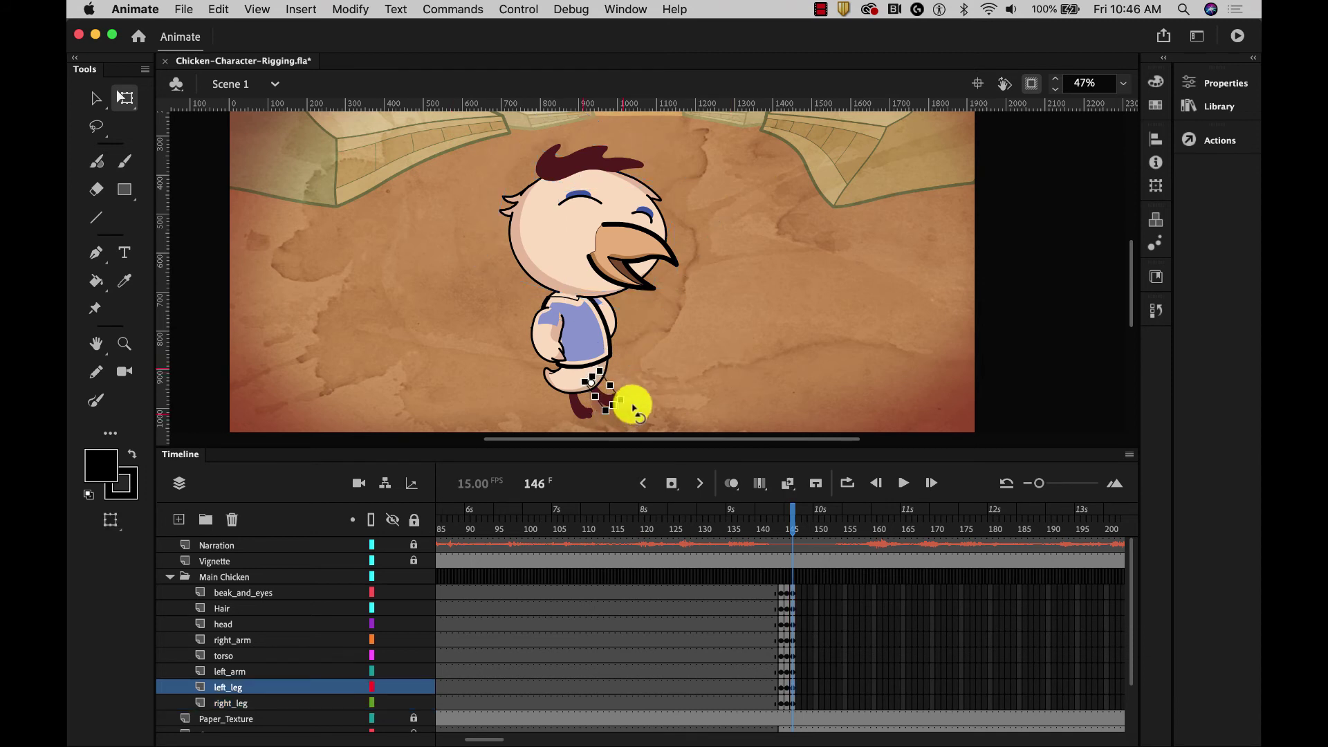
left_click(545, 335)
left_click_drag(534, 376, 486, 353)
left_click(613, 319)
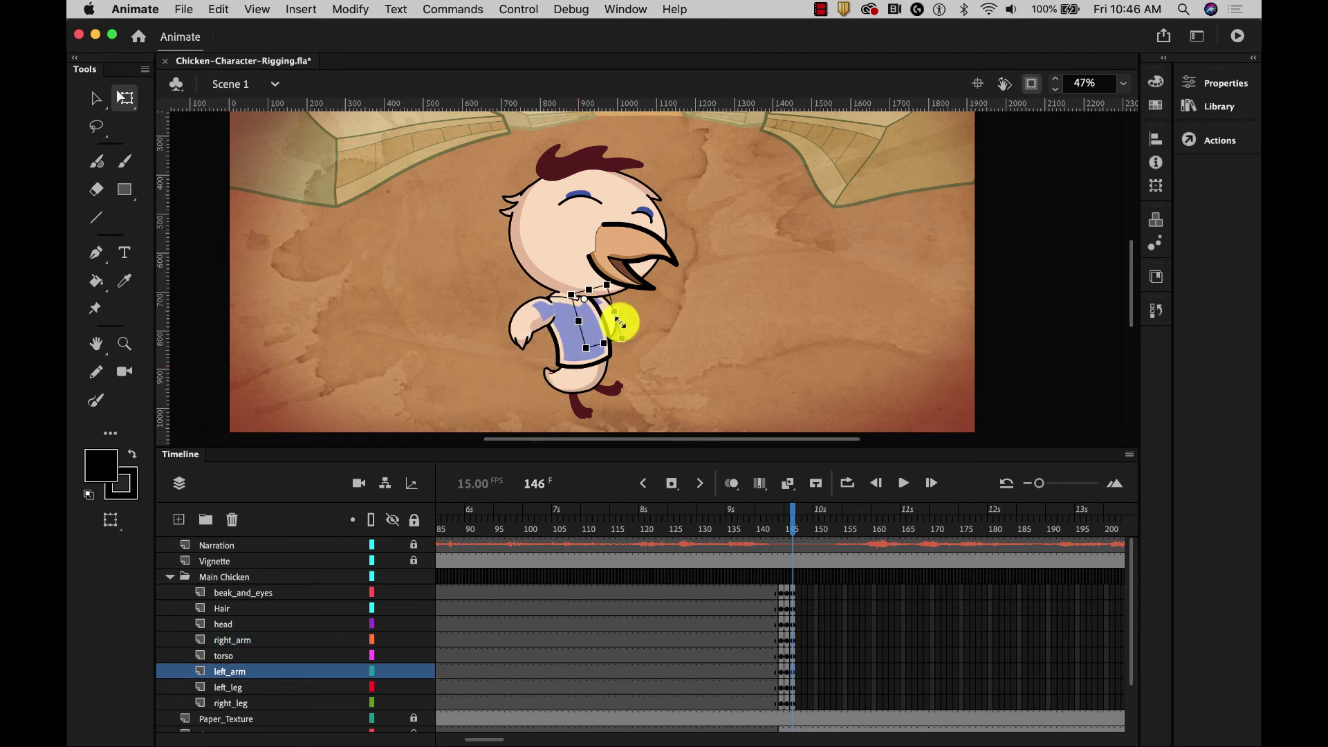
left_click_drag(632, 346, 676, 313)
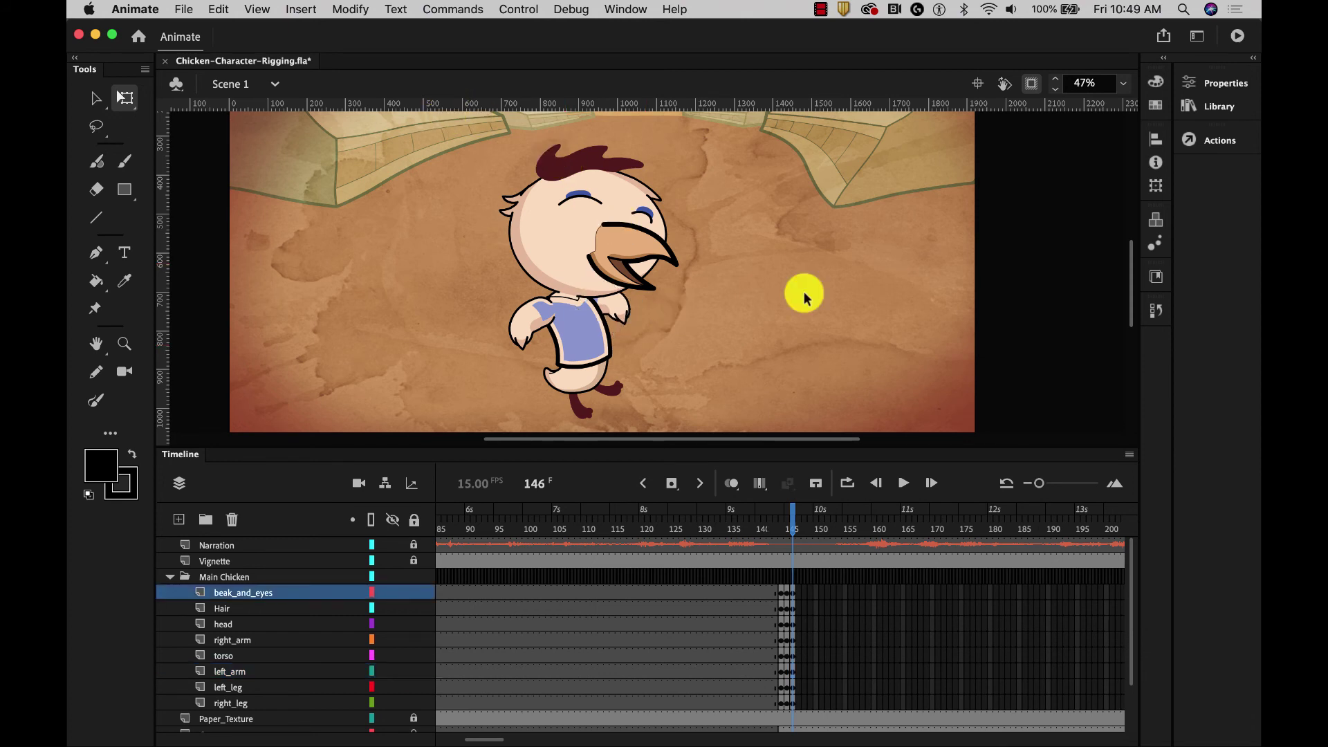
Step: Rotate the beak_and_eyes piece counterclockwise and the Hair piece clockwise on the head in frame 146
left_click(627, 254)
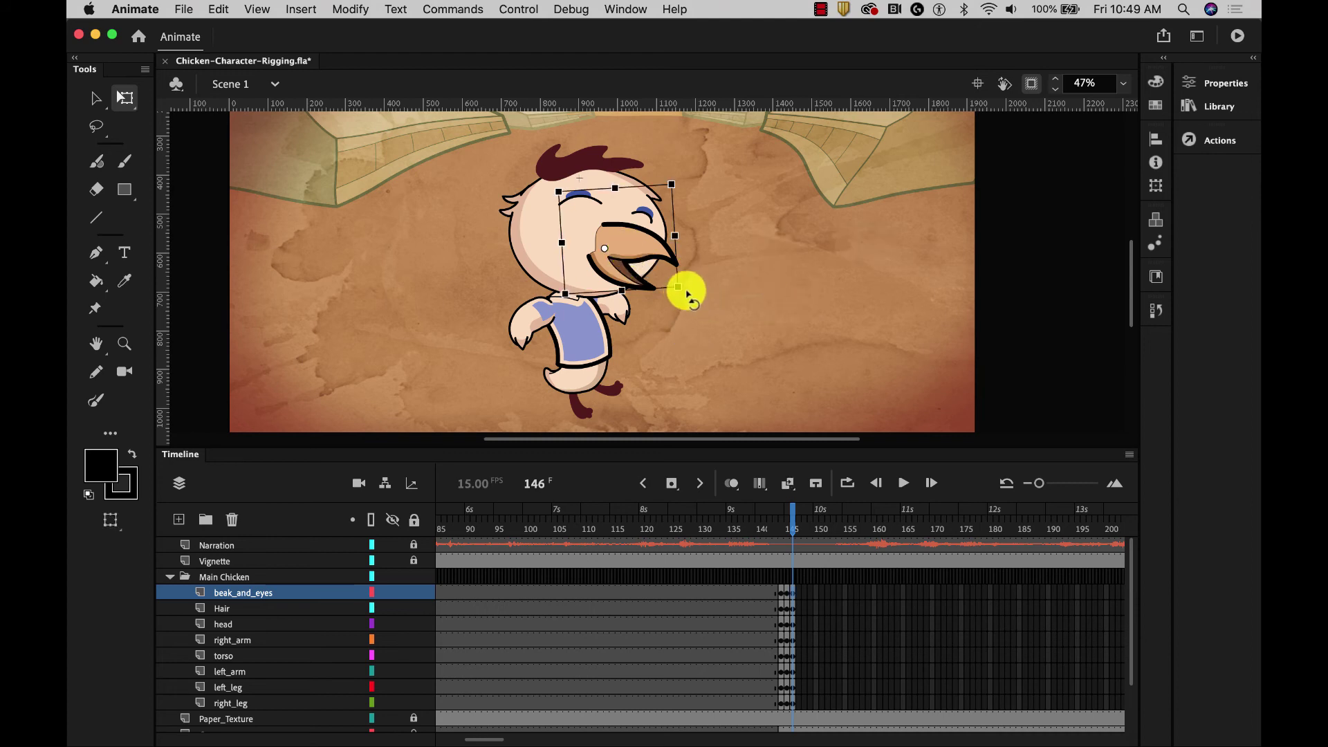
left_click_drag(688, 292, 699, 281)
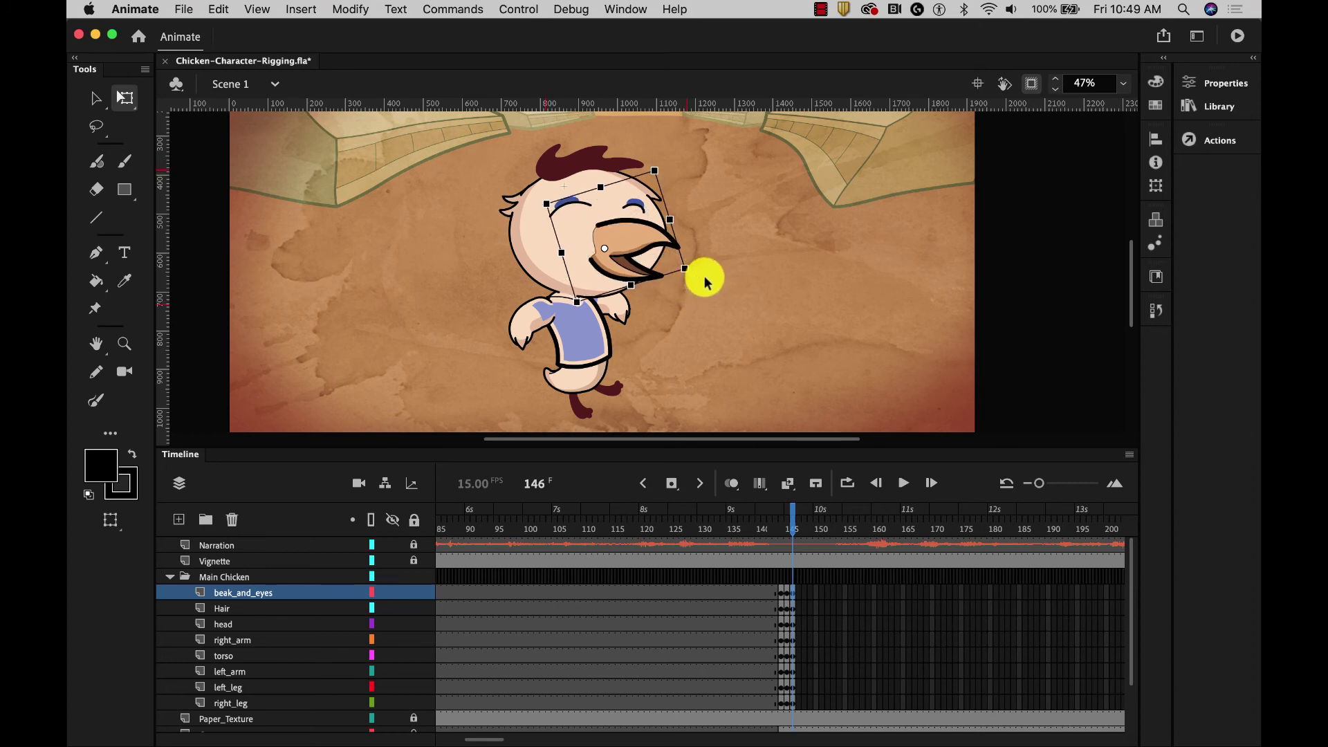
left_click(599, 161)
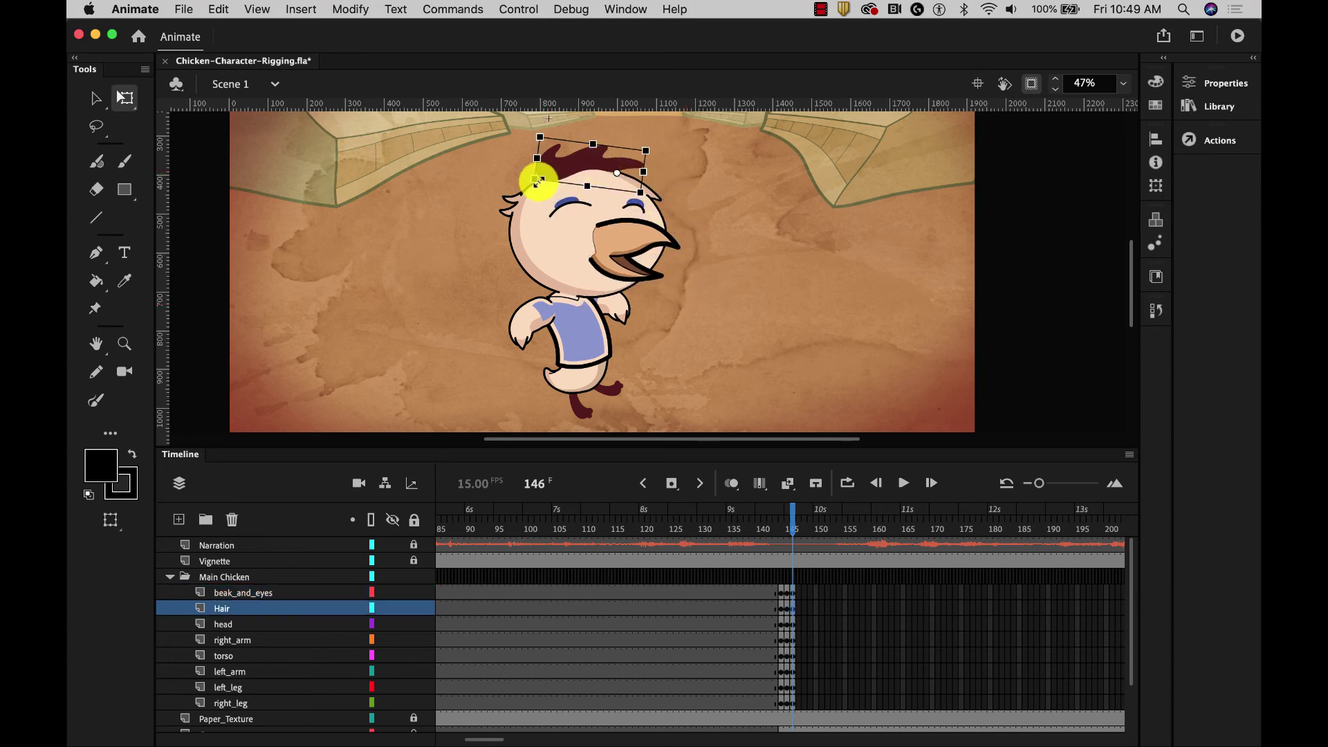
left_click_drag(535, 181, 523, 168)
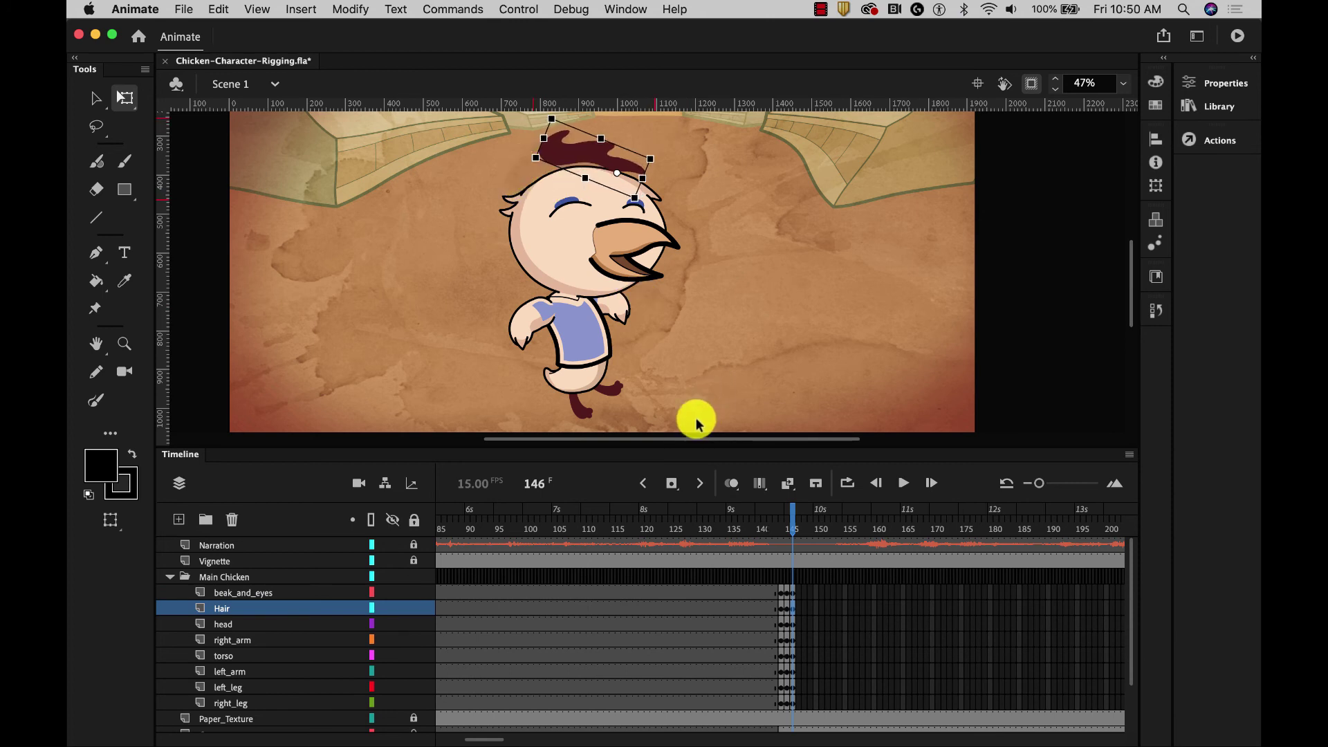
Step: Move the left arm slightly down and inward so it tucks behind the torso in frame 146, and deselect it
left_click(622, 309)
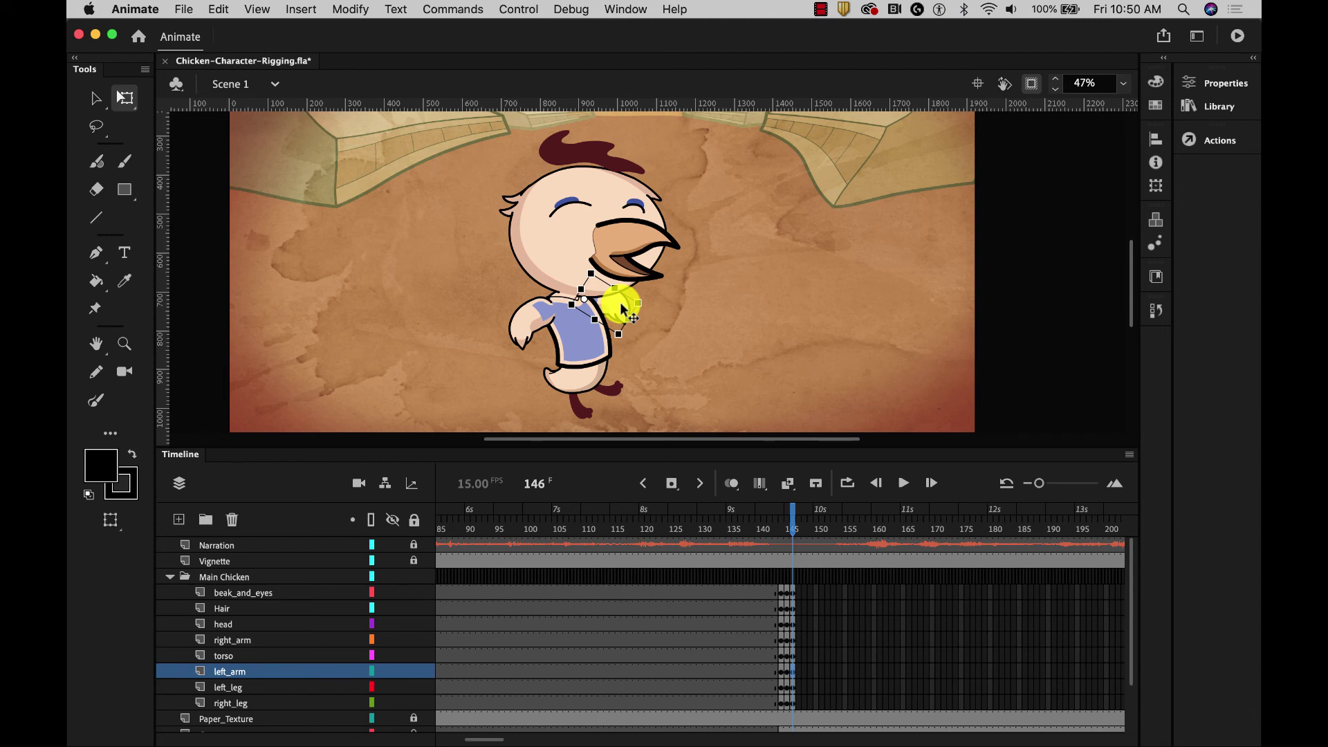
left_click_drag(622, 309, 618, 308)
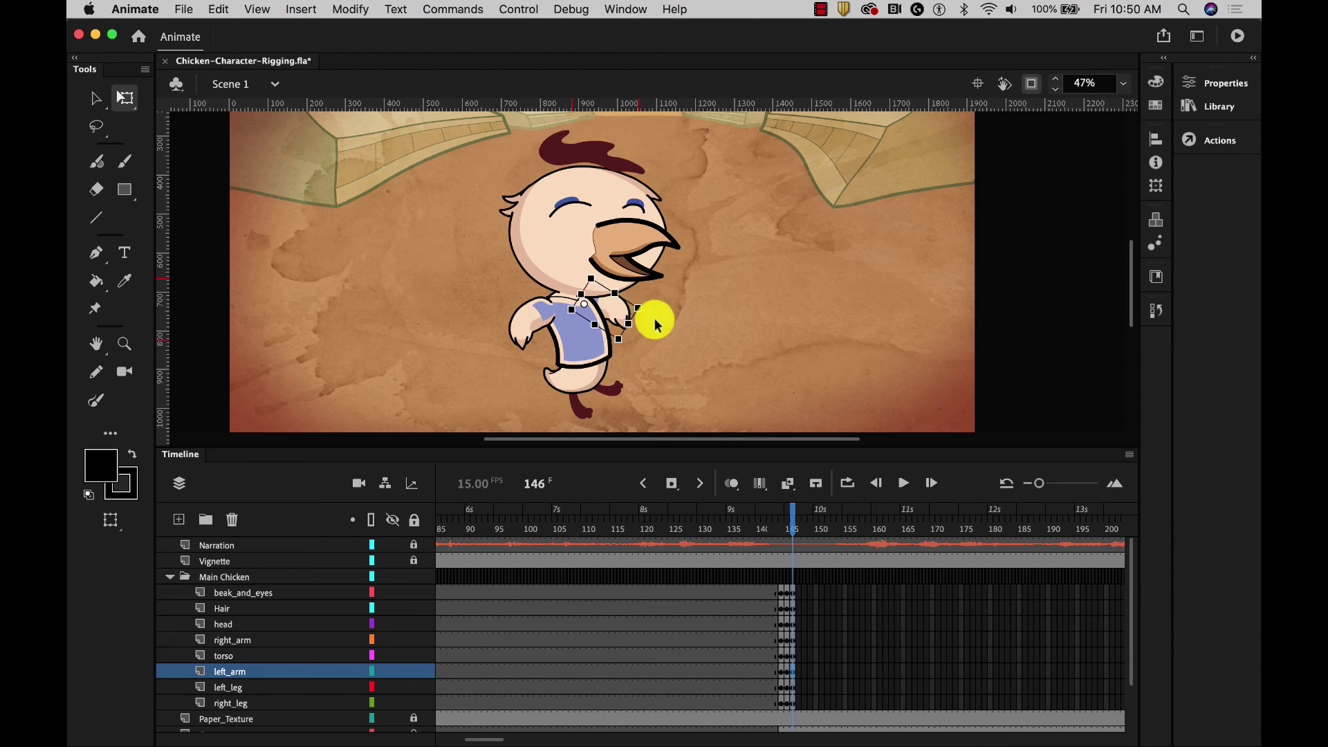
left_click(687, 326)
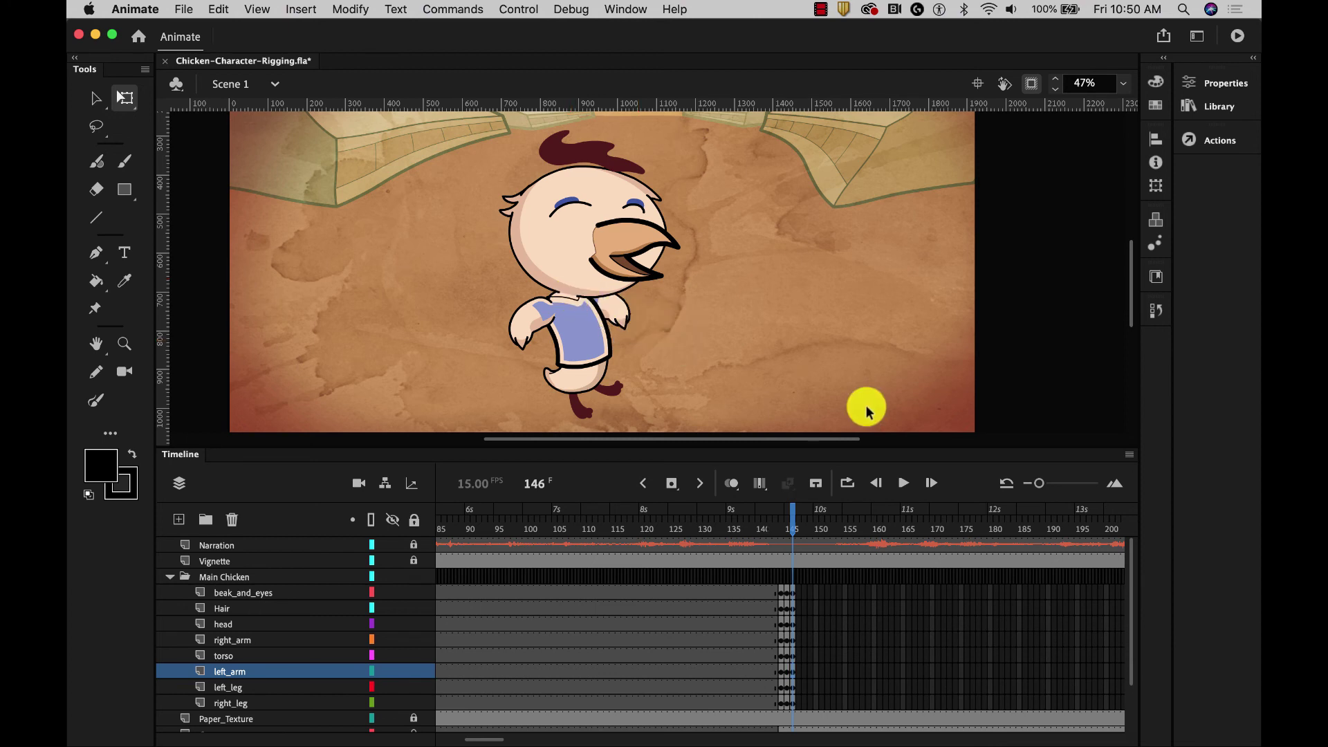
left_click(605, 308)
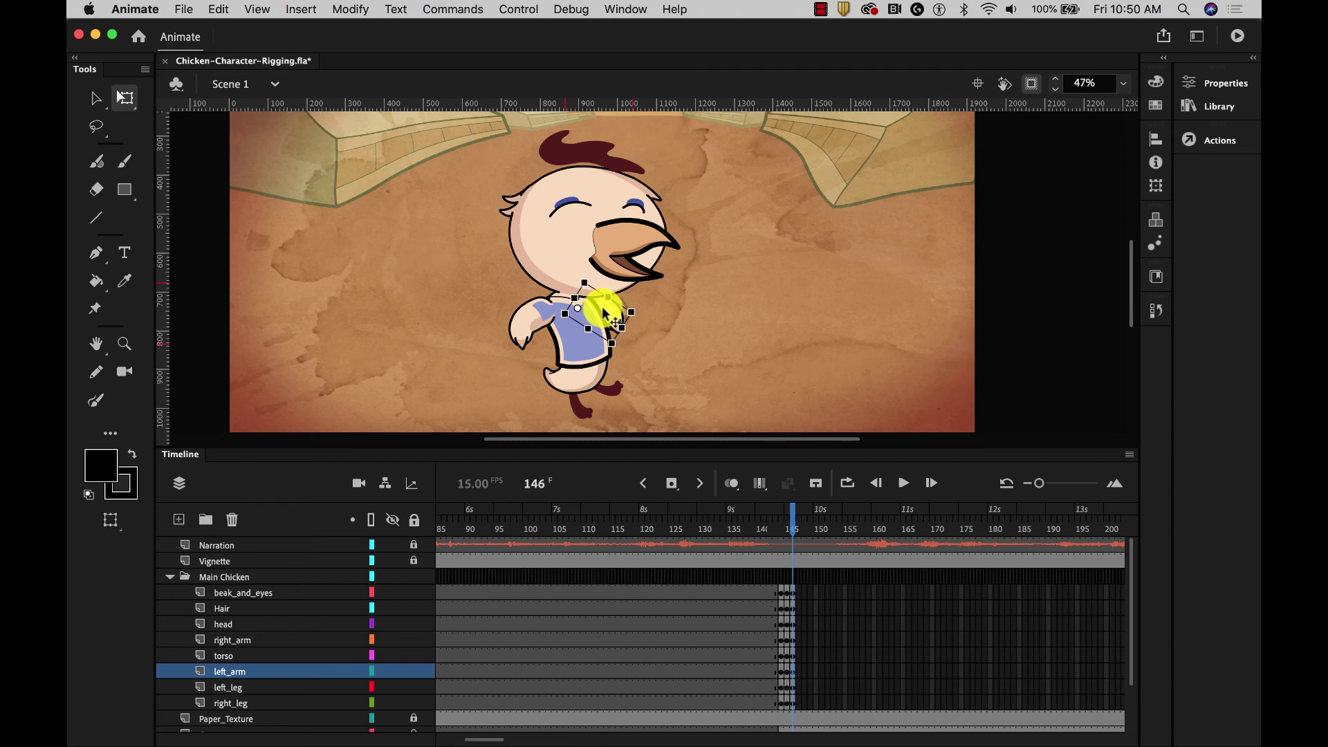
left_click(677, 317)
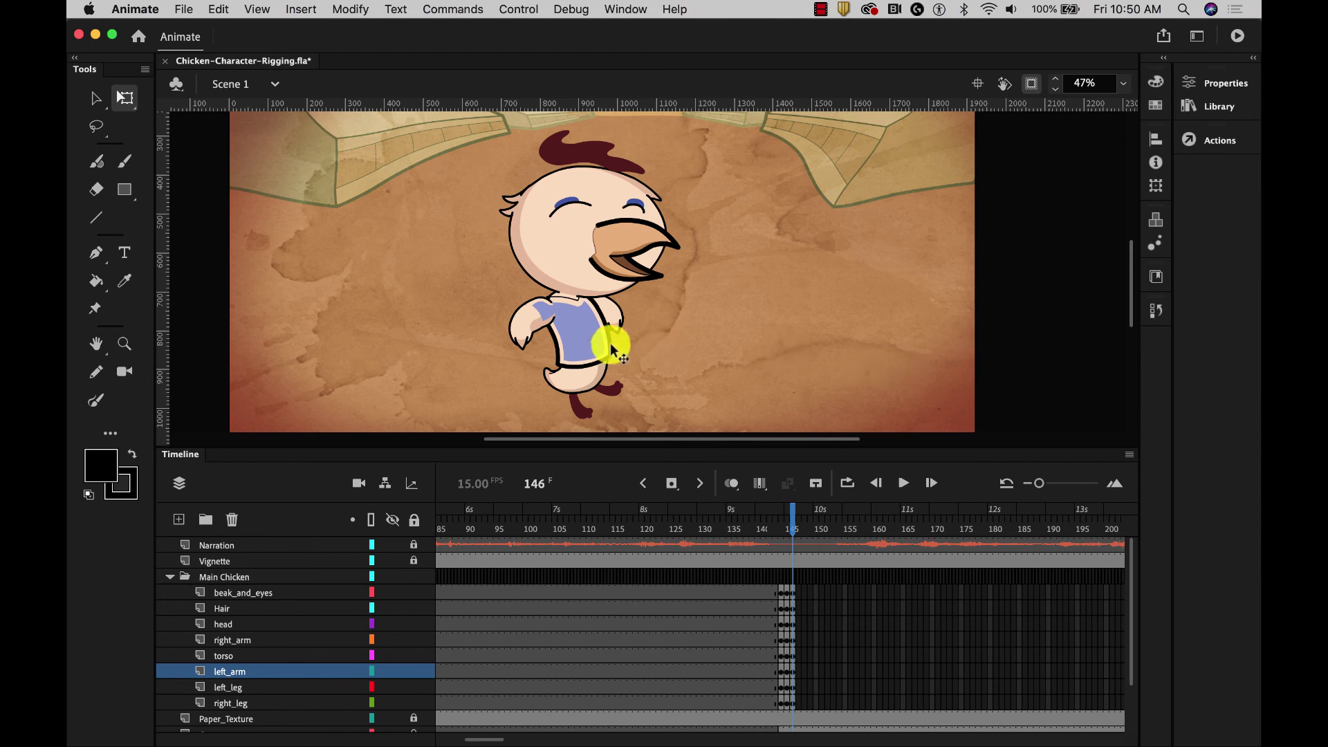
Step: Set the transformation point of the whole chicken at its feet in frame 146, rotate it slightly counterclockwise, and deselect it
left_click_drag(466, 129, 712, 409)
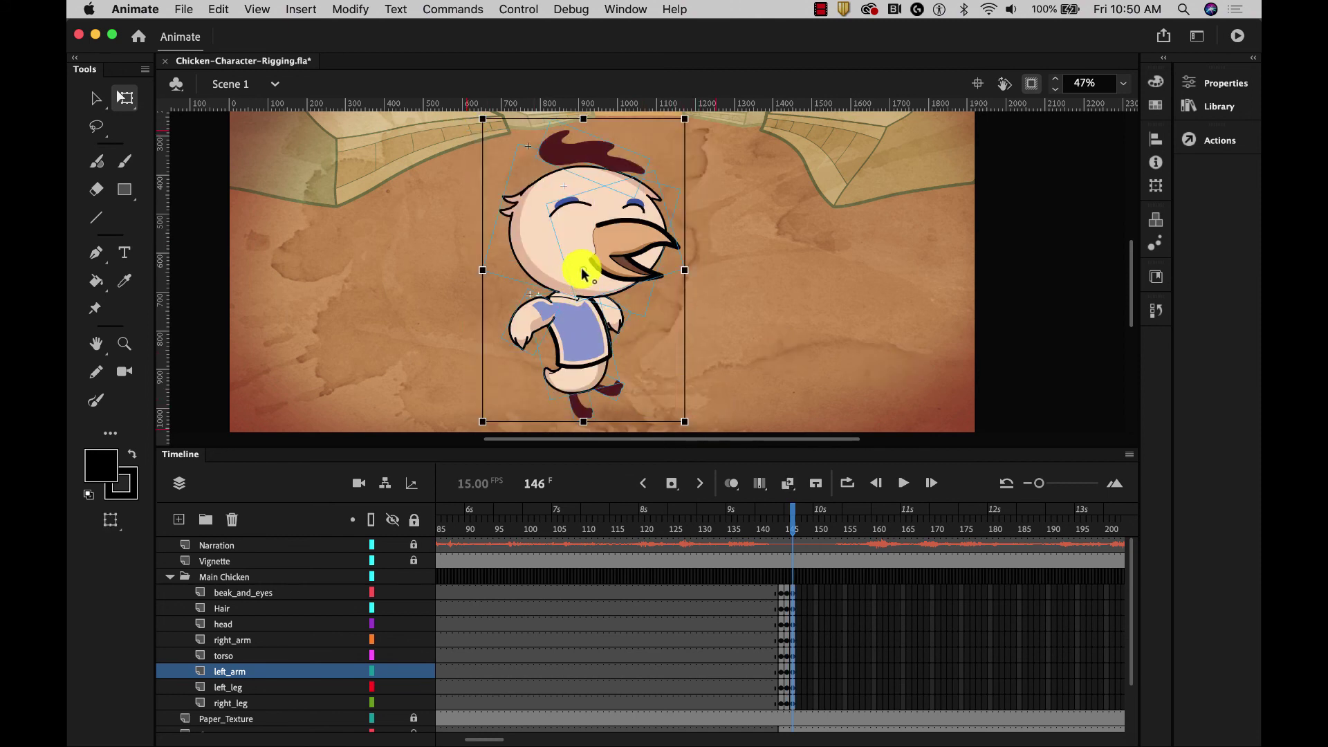
left_click_drag(583, 270, 583, 421)
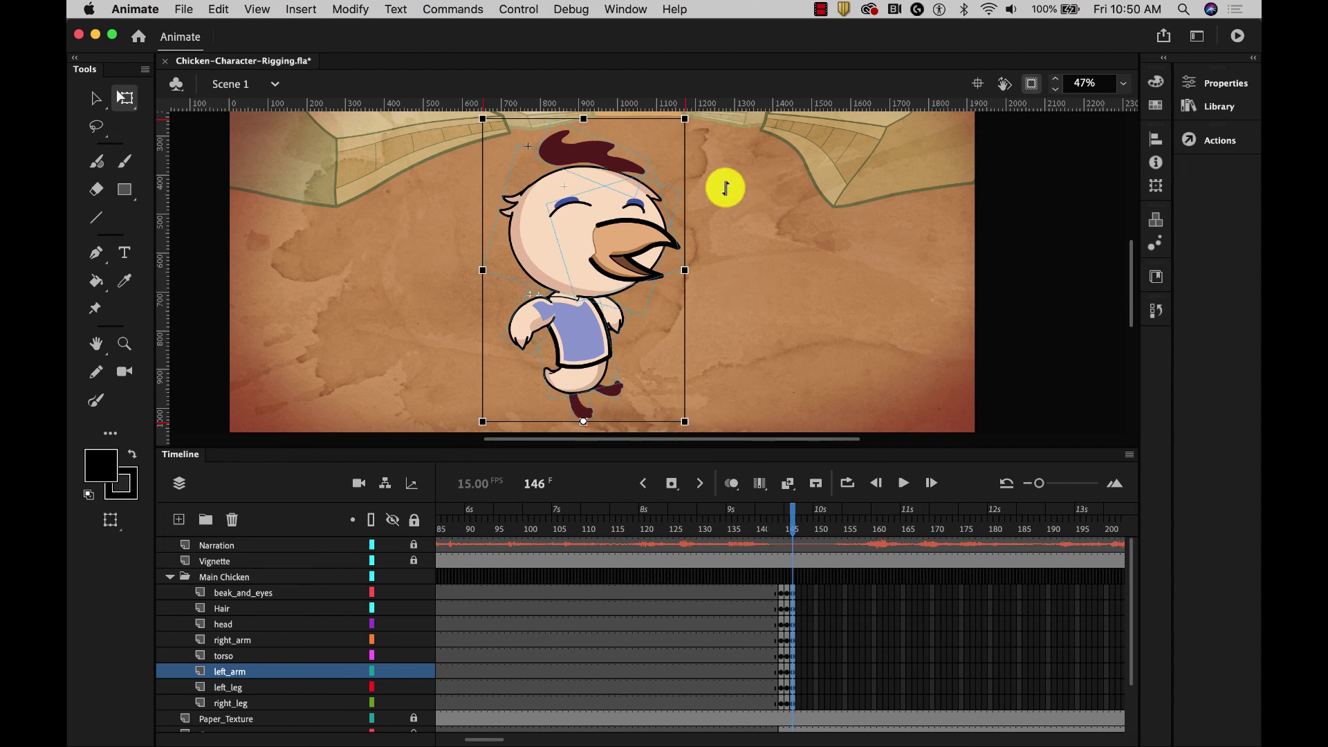
left_click_drag(702, 427, 707, 412)
left_click(739, 367)
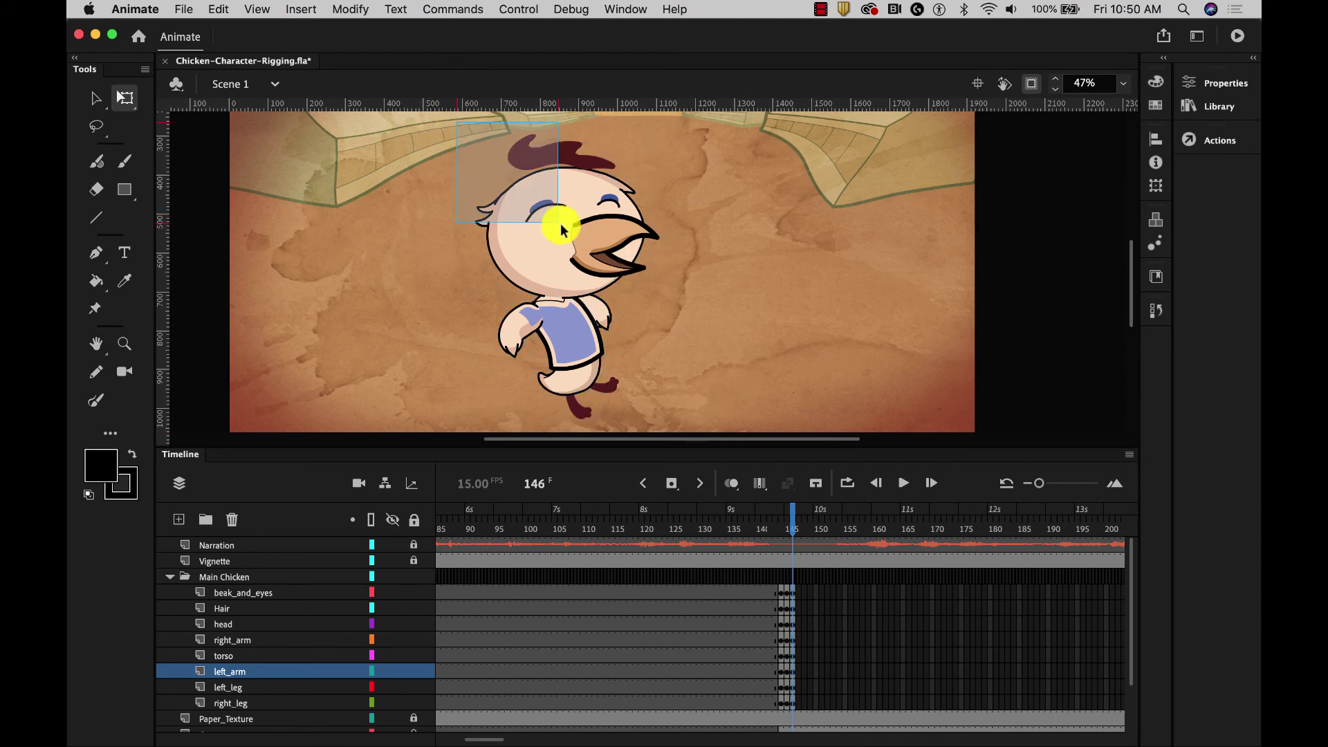
Step: Select the head, hair and beak in frame 146, place their transformation point at the neck, and rotate them slightly clockwise
left_click(637, 280)
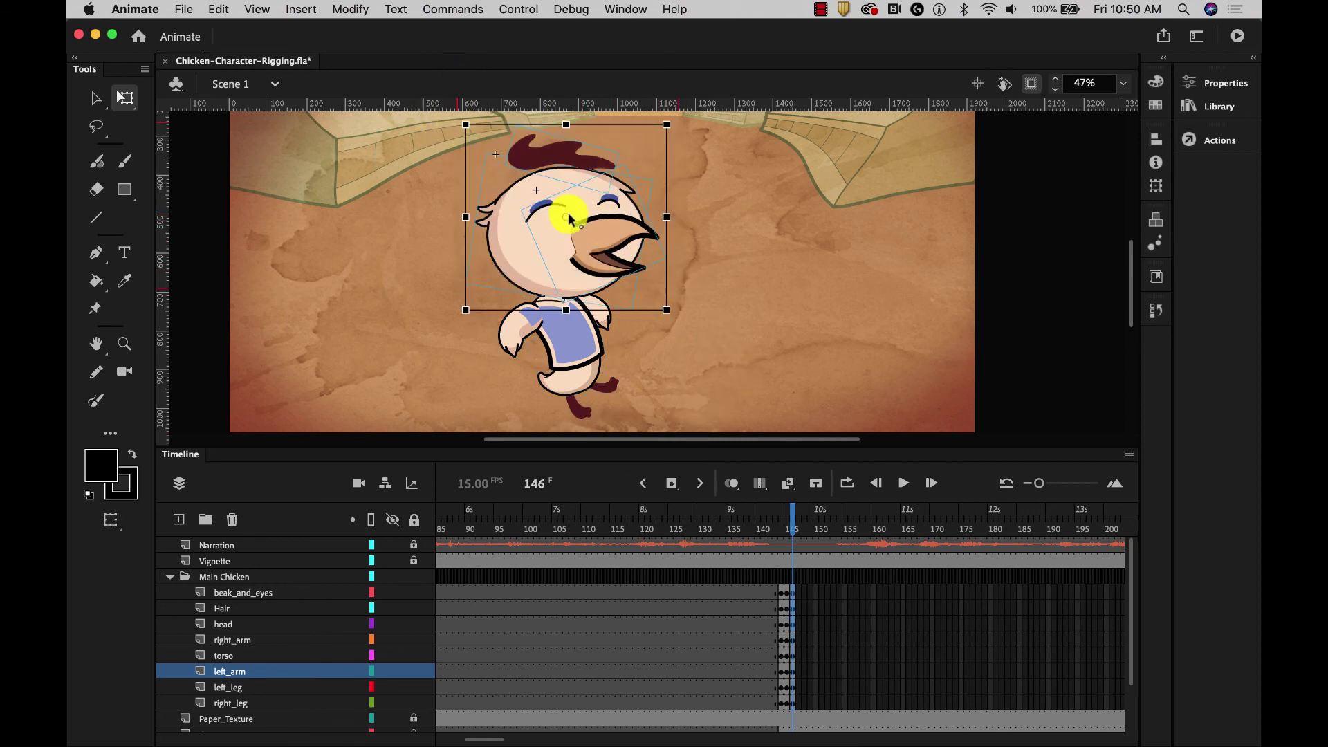
left_click_drag(566, 217, 555, 302)
left_click_drag(676, 125, 756, 228)
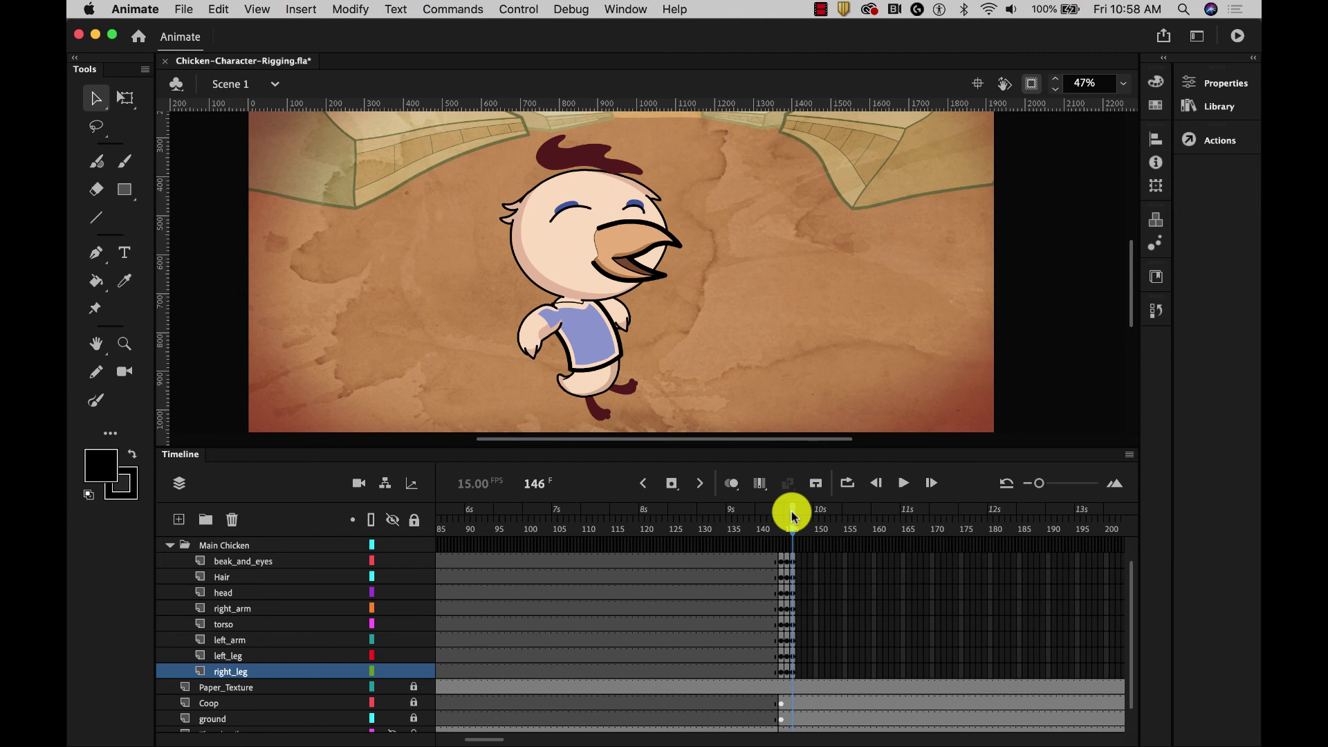
Step: Scrub the playhead through frames 144 to 146 to review the chicken's poses
left_click_drag(792, 516, 782, 516)
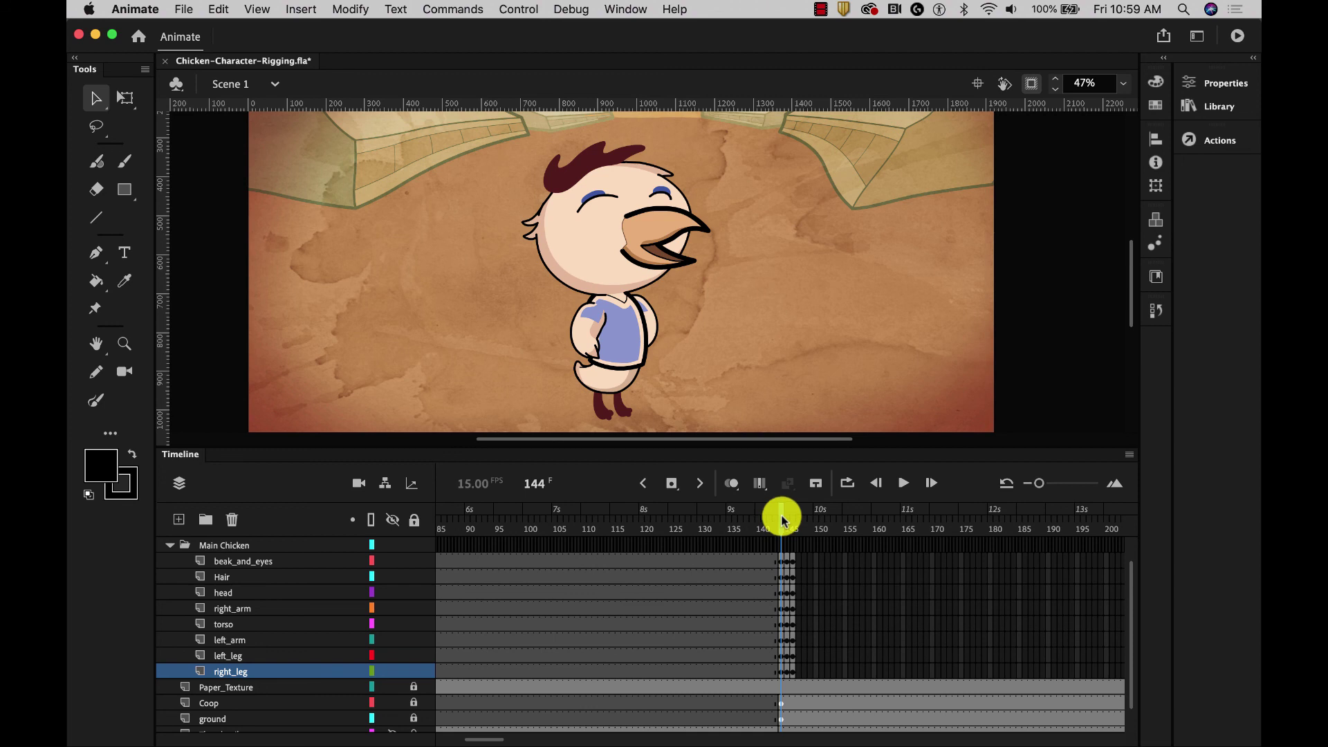
left_click_drag(782, 520, 787, 520)
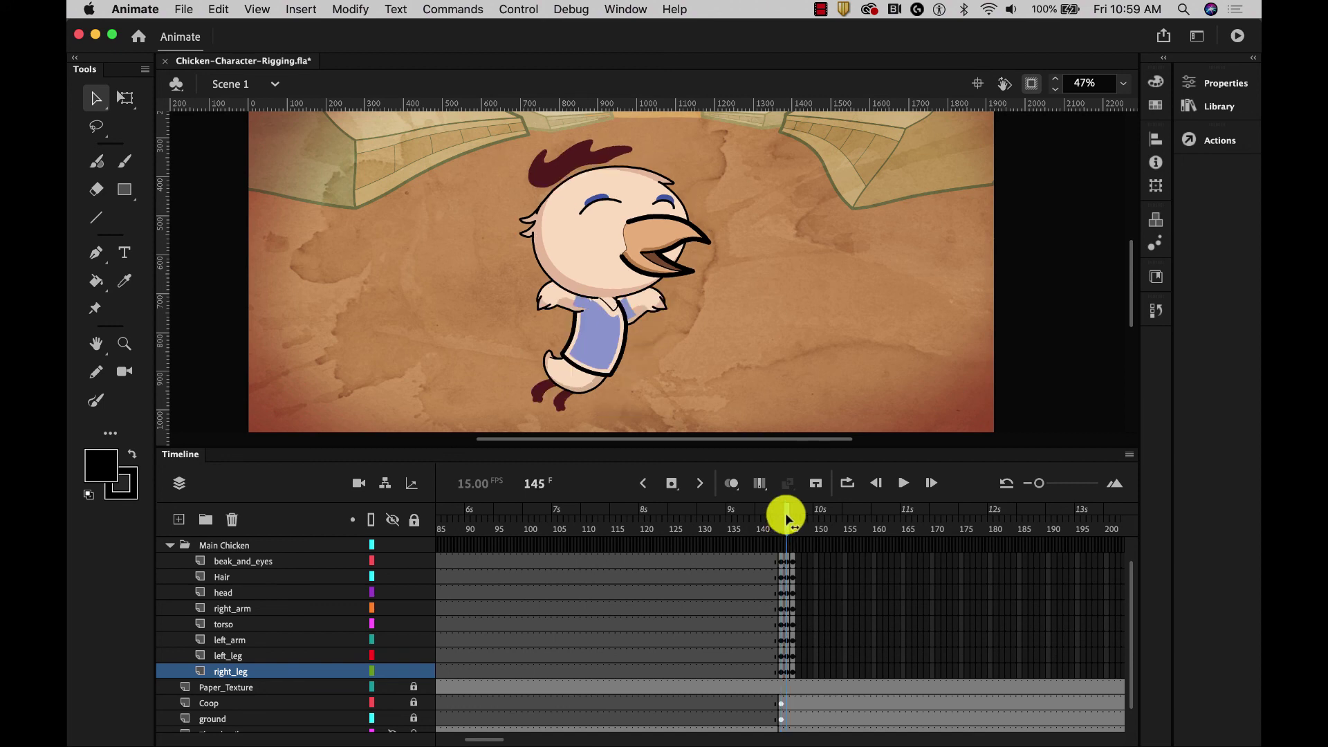
left_click_drag(788, 520, 793, 520)
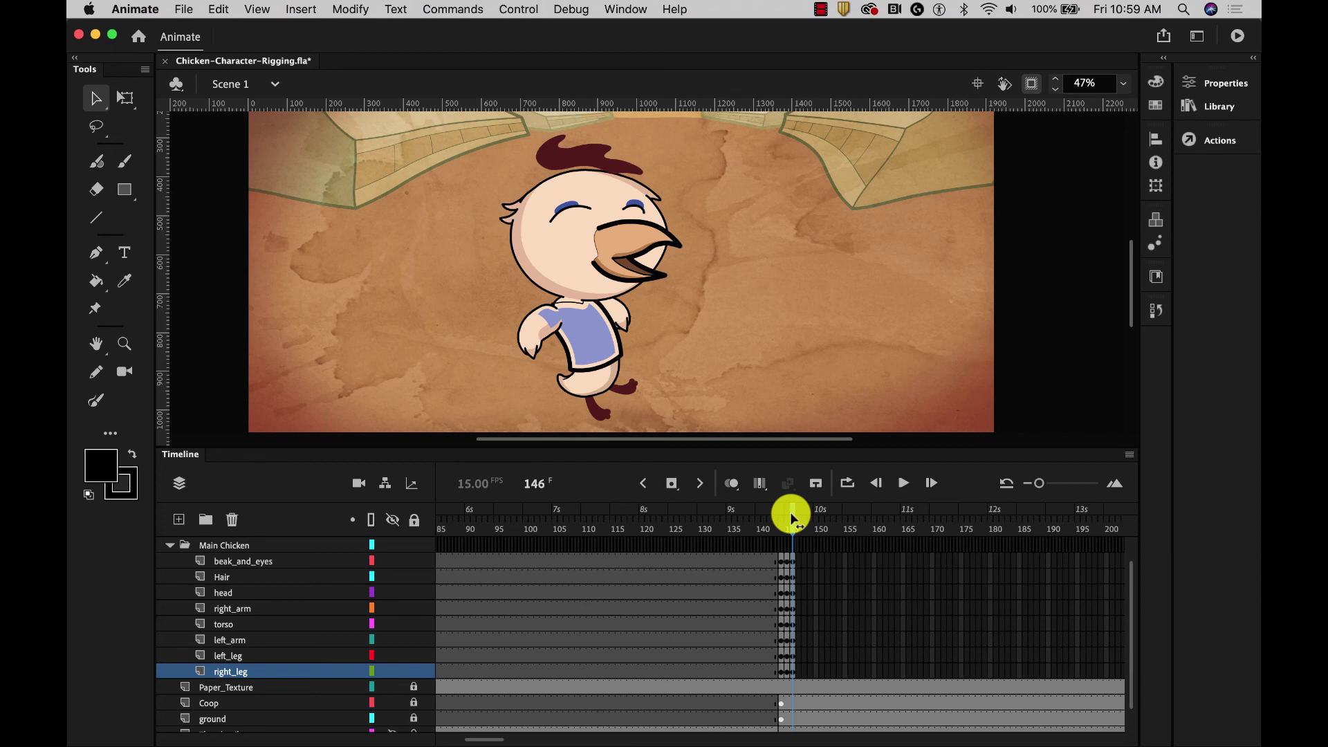